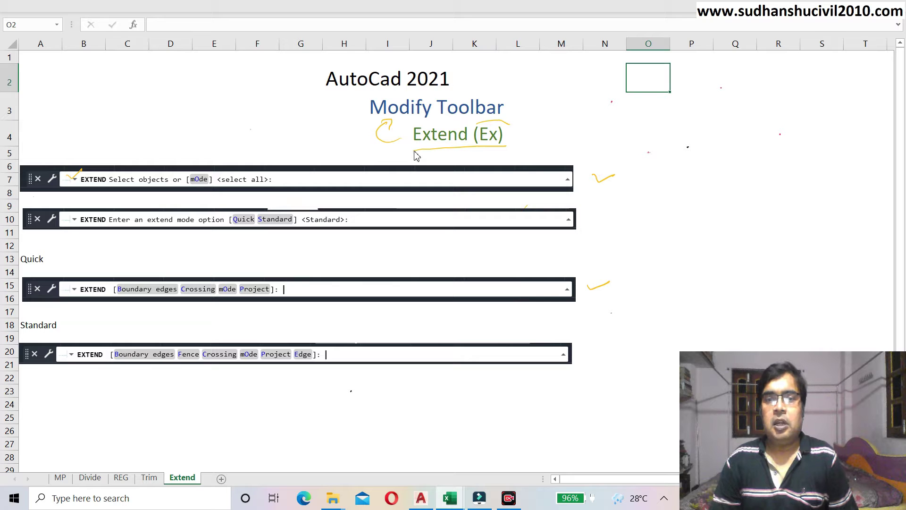
Tick off the Extend mode, Quick and select-objects prompts in the Excel notes.
drag(585, 217, 605, 216)
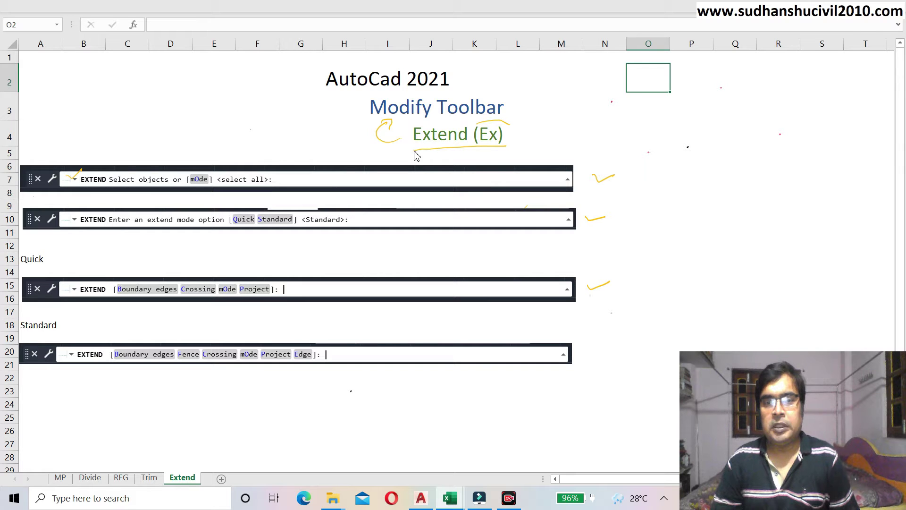
drag(590, 298, 610, 294)
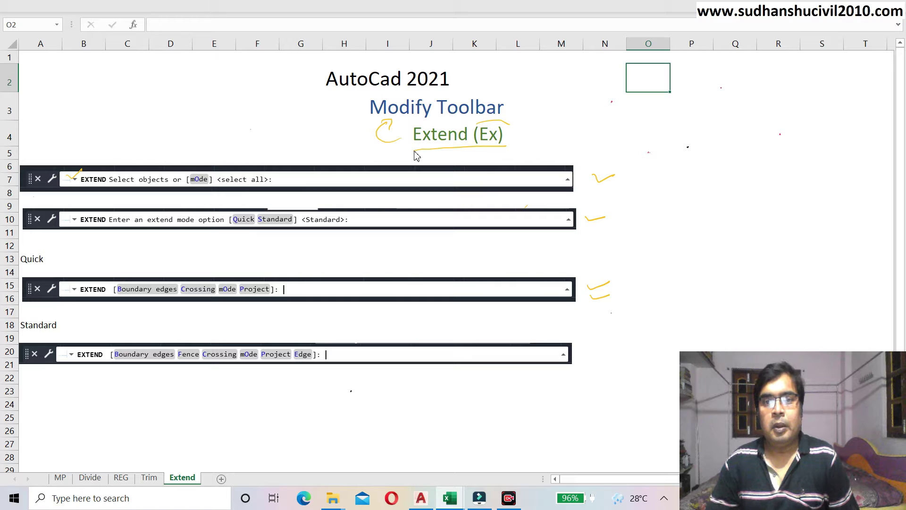
drag(634, 179, 645, 174)
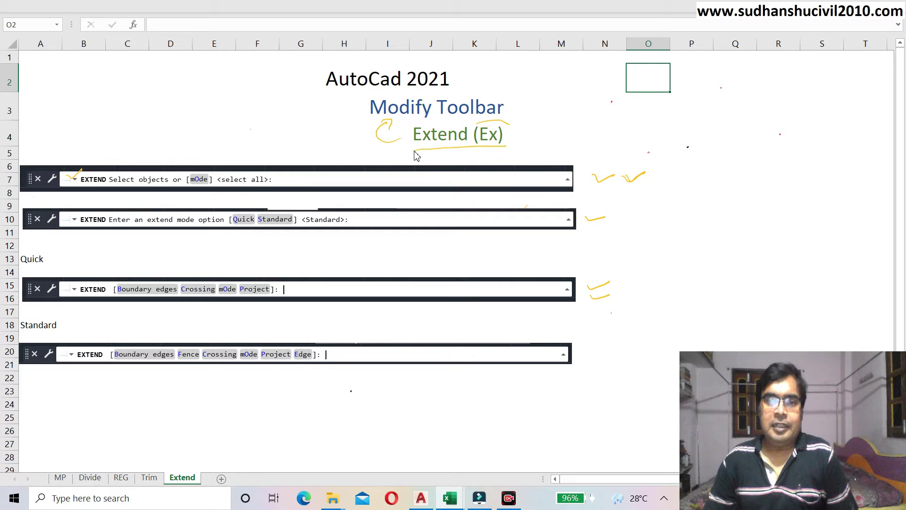
Mark the Standard mode option, underline its prompt options, and return to AutoCAD.
mouse_move(279, 228)
mouse_down()
mouse_move(284, 236)
mouse_move(295, 229)
mouse_up()
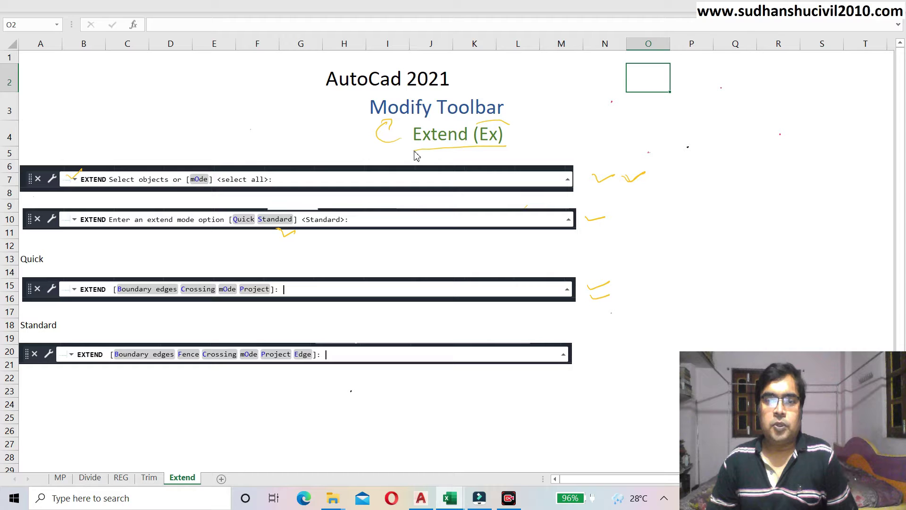
drag(108, 371, 307, 371)
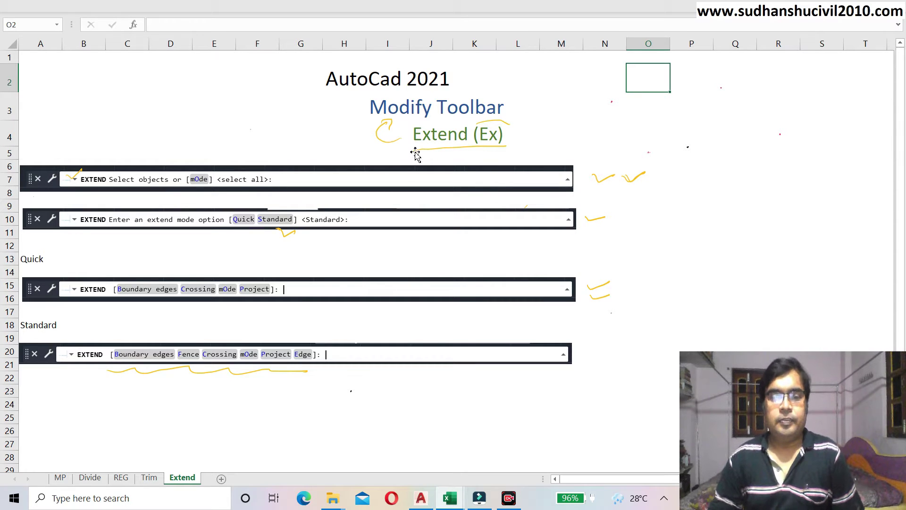
click(421, 498)
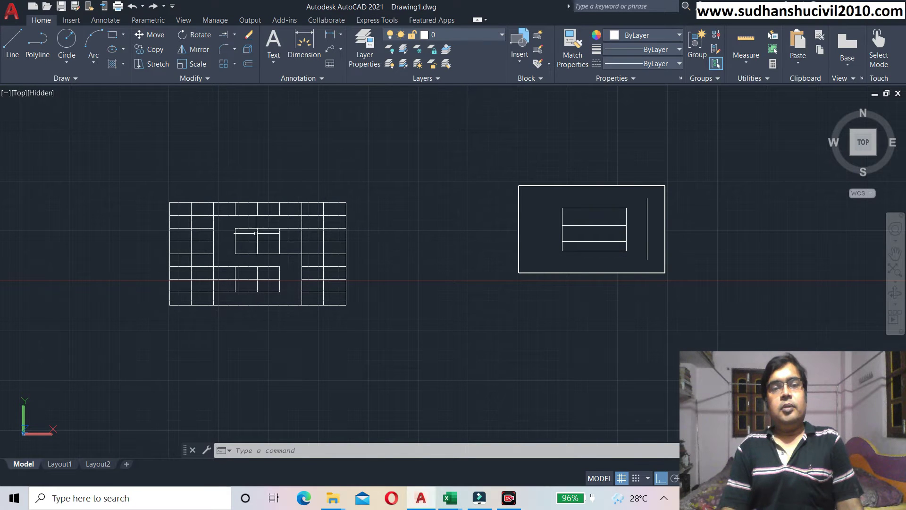
Zoom into the line grid and expand the Trim/Extend dropdown on the Modify panel.
scroll(90, 272, up, 1)
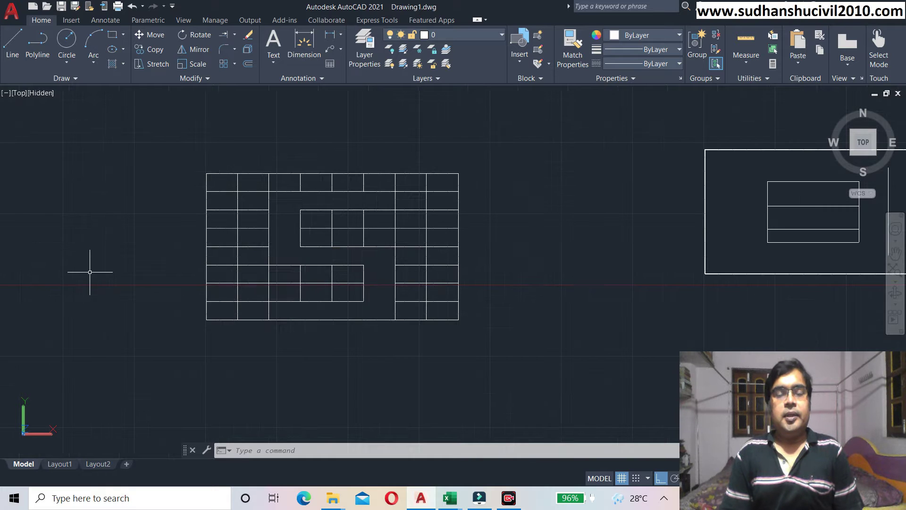
scroll(115, 278, up, 1)
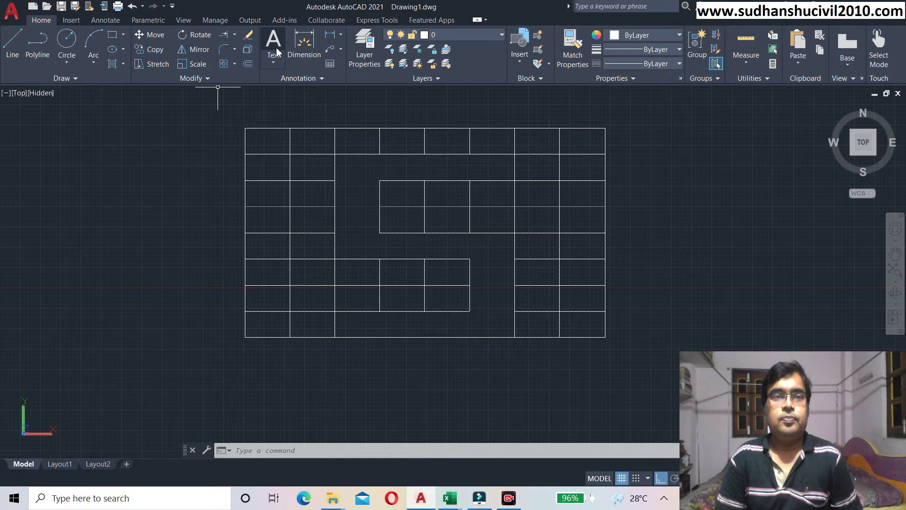
click(235, 35)
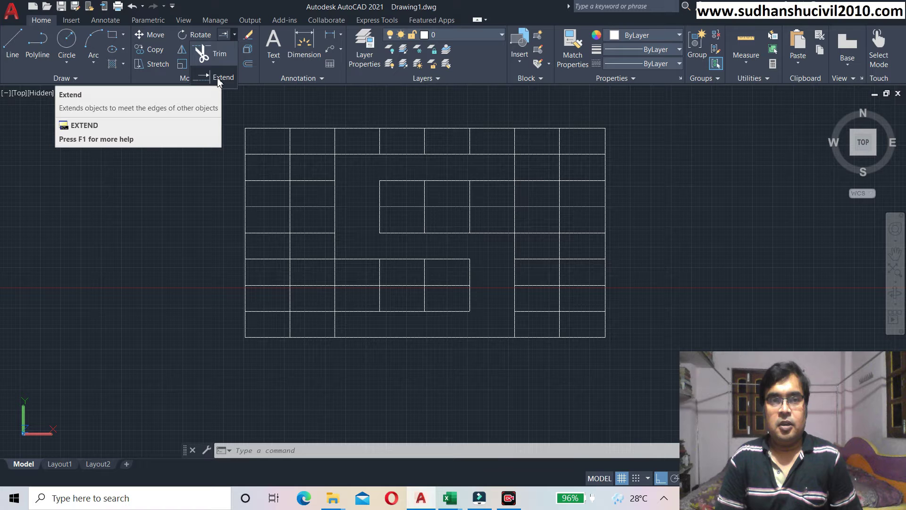
mouse_move(221, 78)
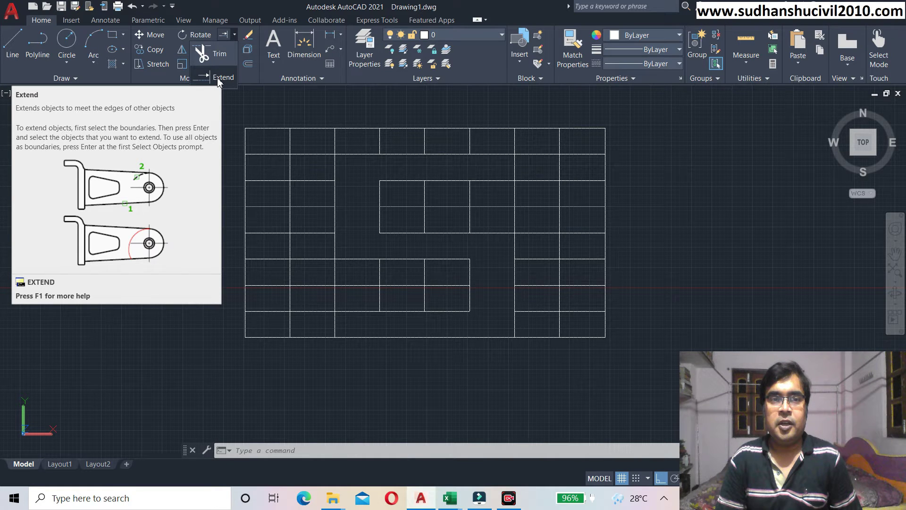
Extend the two short vertical lines in the upper opening to the top grid line as boundary edge.
click(219, 80)
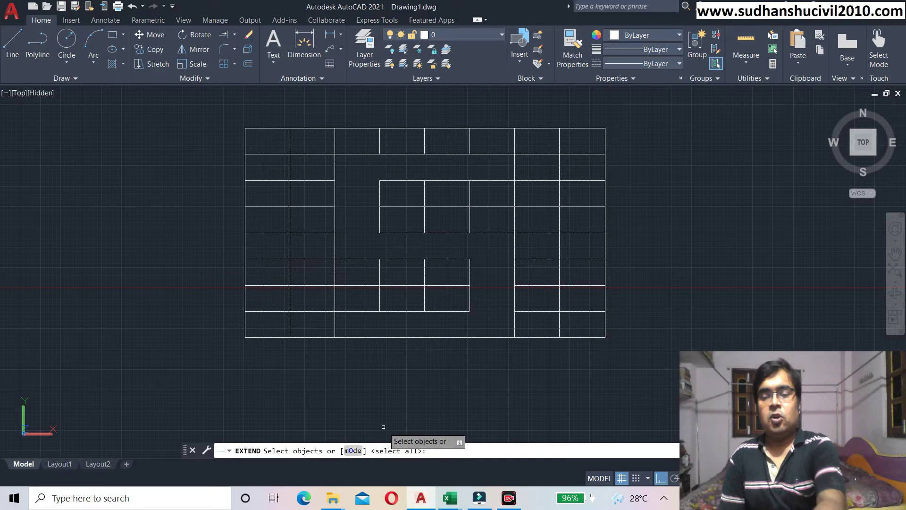
key(Return)
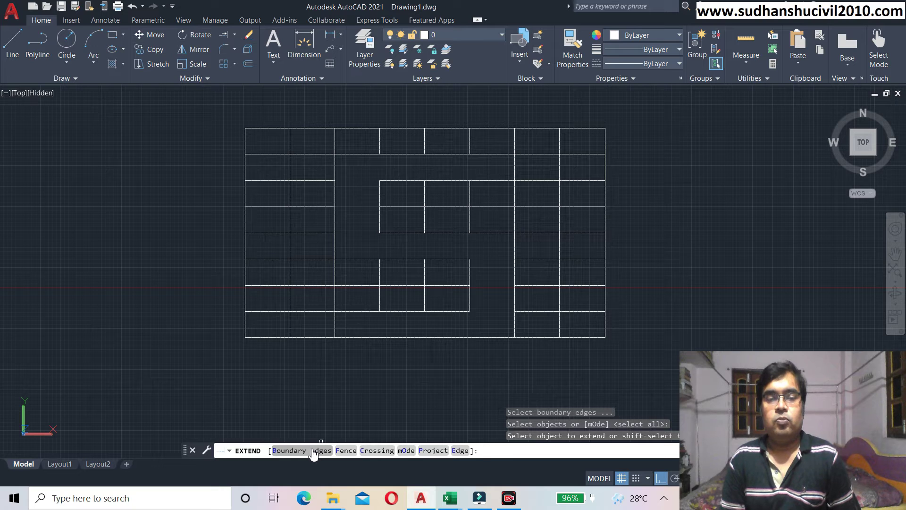
click(312, 451)
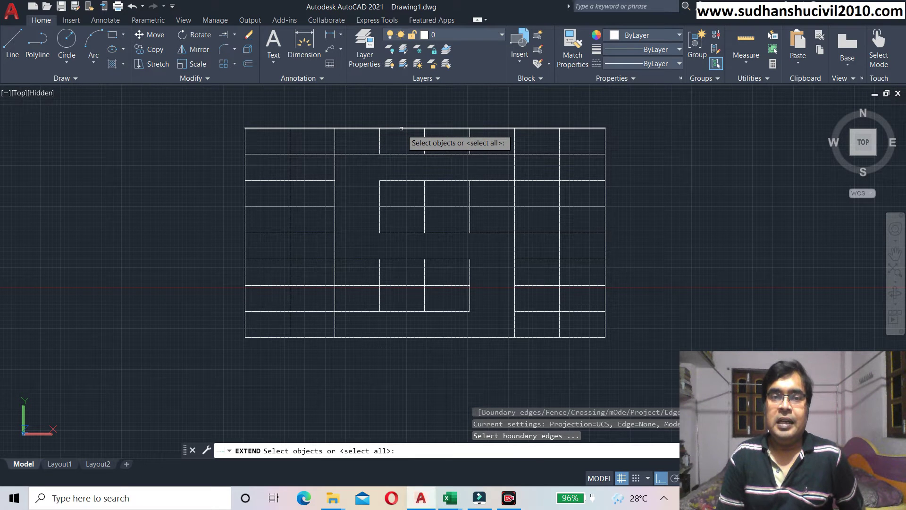
click(401, 128)
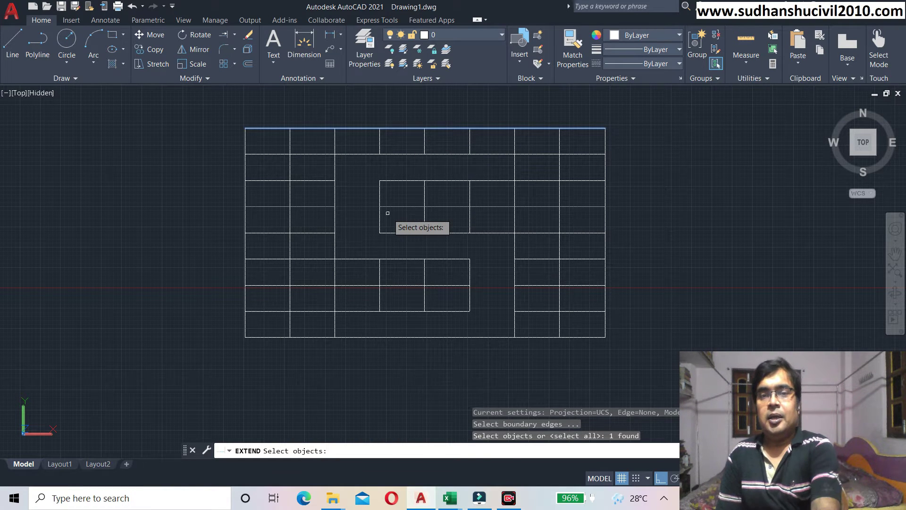
key(Return)
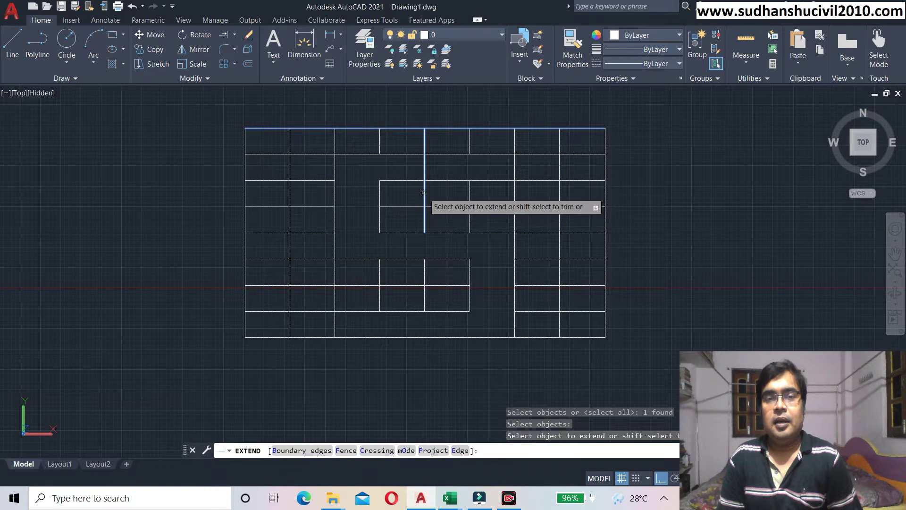
click(425, 191)
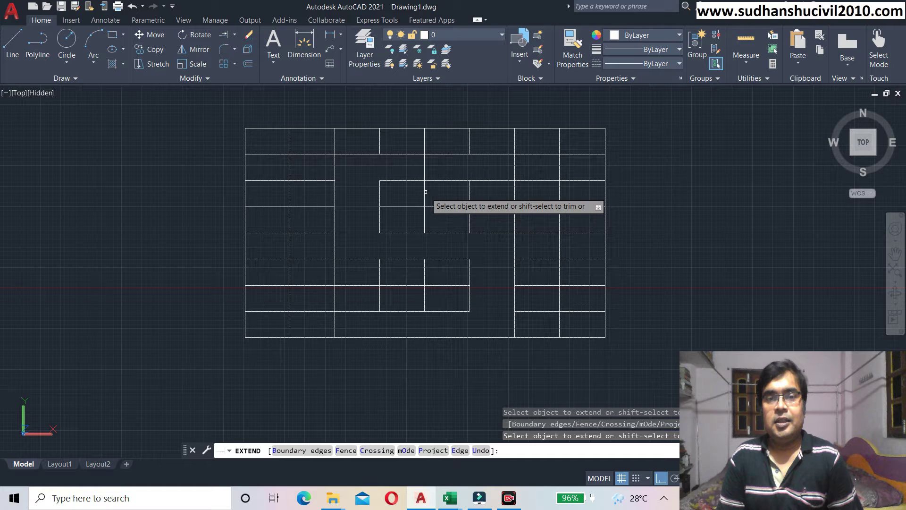
click(469, 194)
click(470, 194)
key(Return)
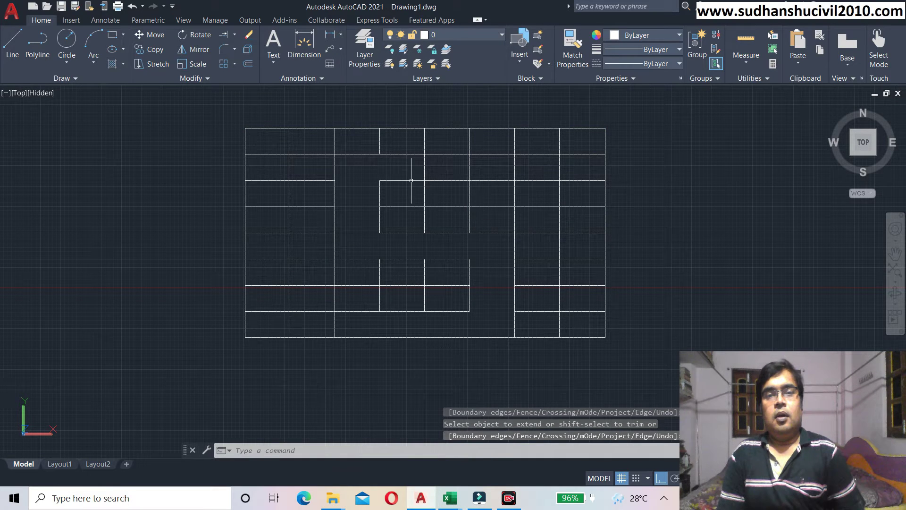
click(424, 171)
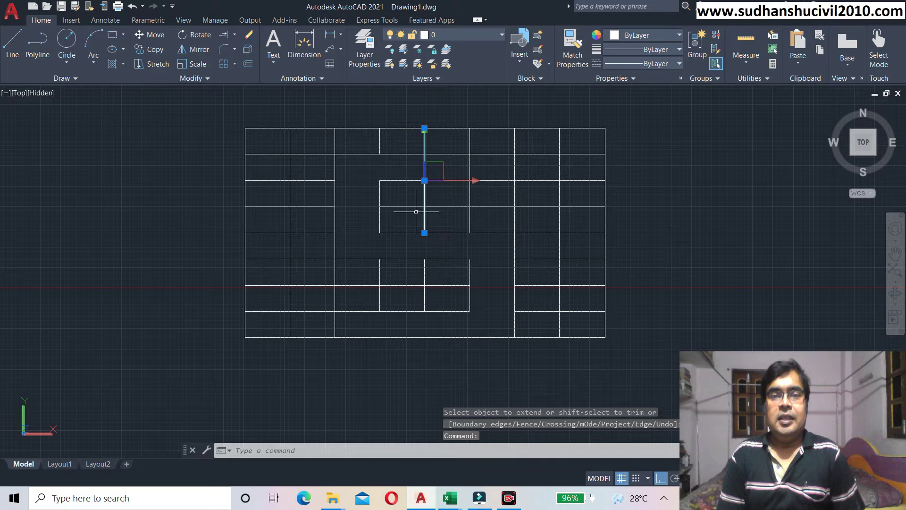
Zoom in to confirm the extended vertical line meets the top edge, then deselect it.
scroll(422, 144, up, 2)
scroll(429, 139, up, 1)
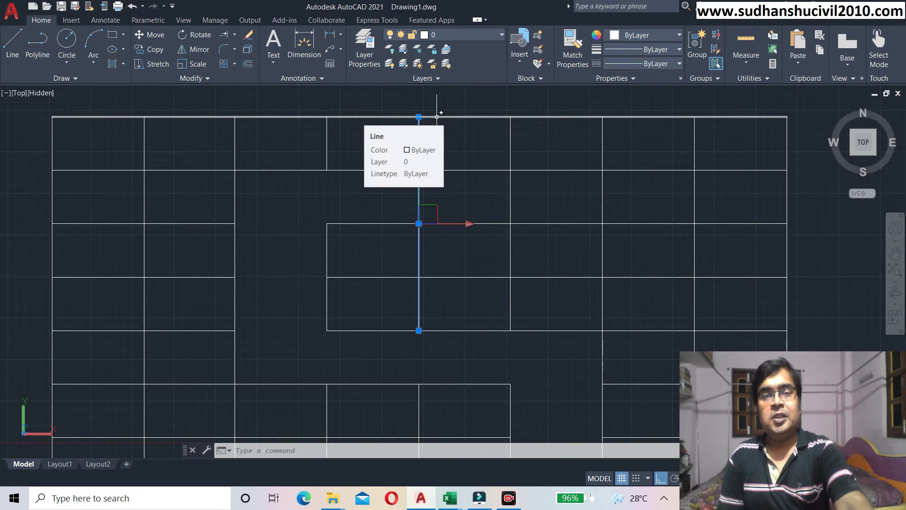
key(Escape)
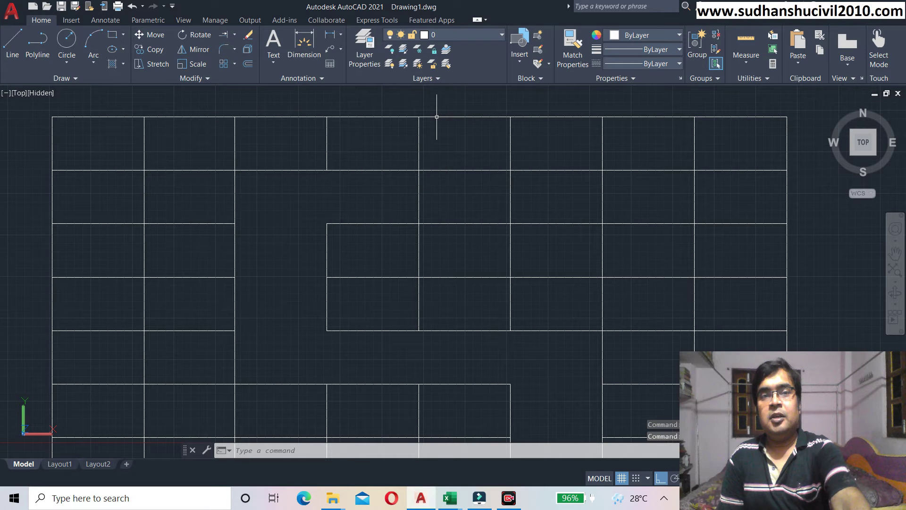
Extend the inner opening's left vertical line up to the second horizontal grid line as boundary.
click(223, 34)
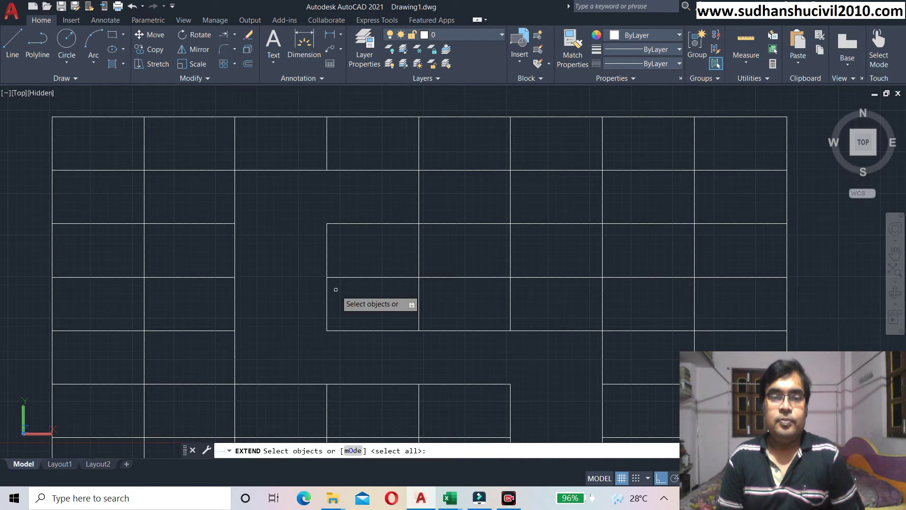
key(Return)
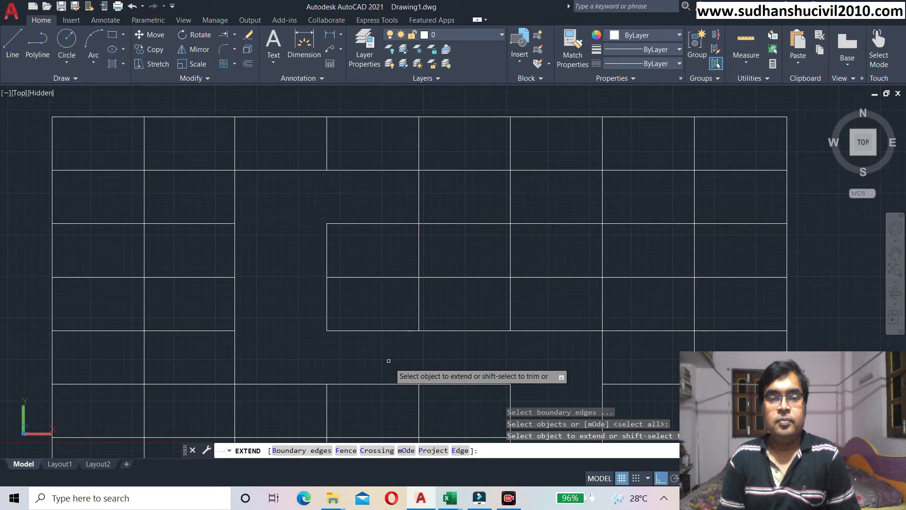
click(302, 450)
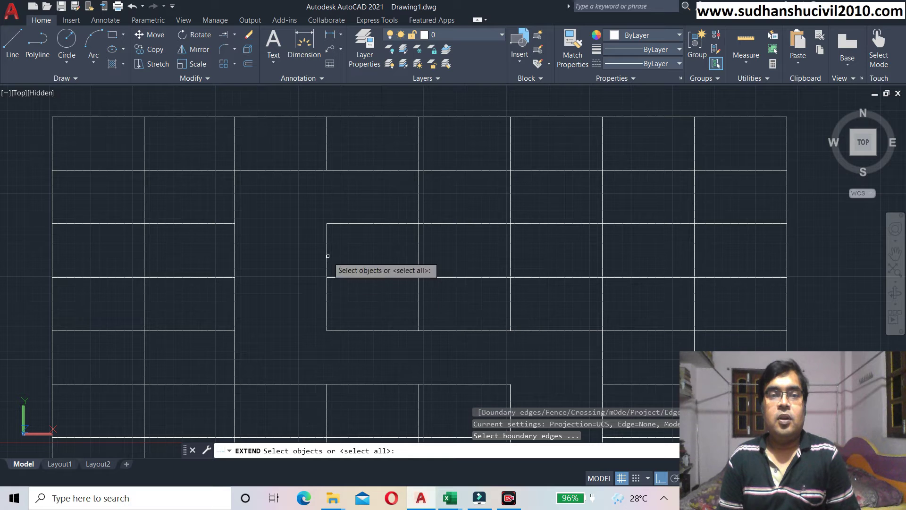
click(362, 171)
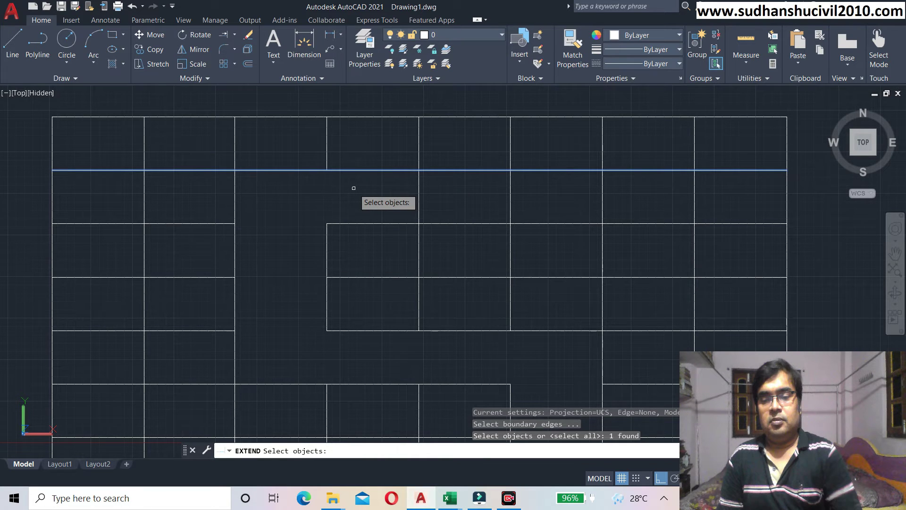
key(Return)
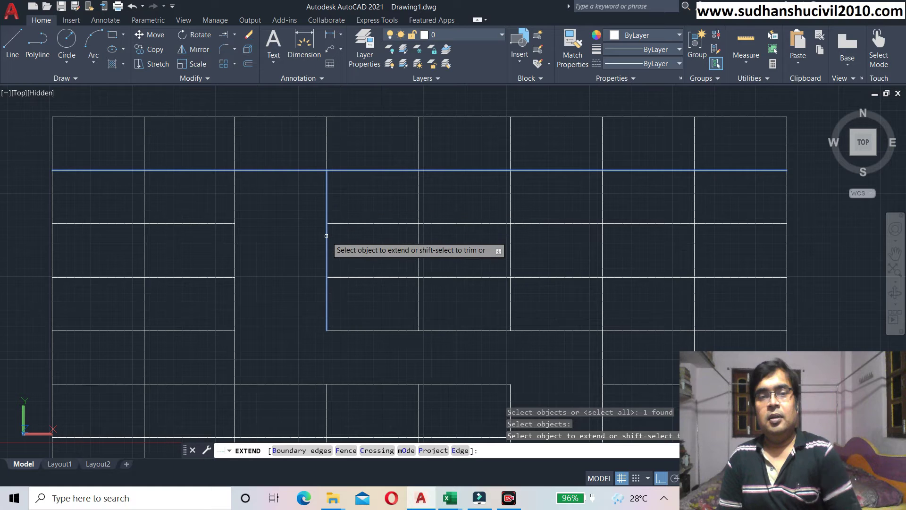
click(326, 236)
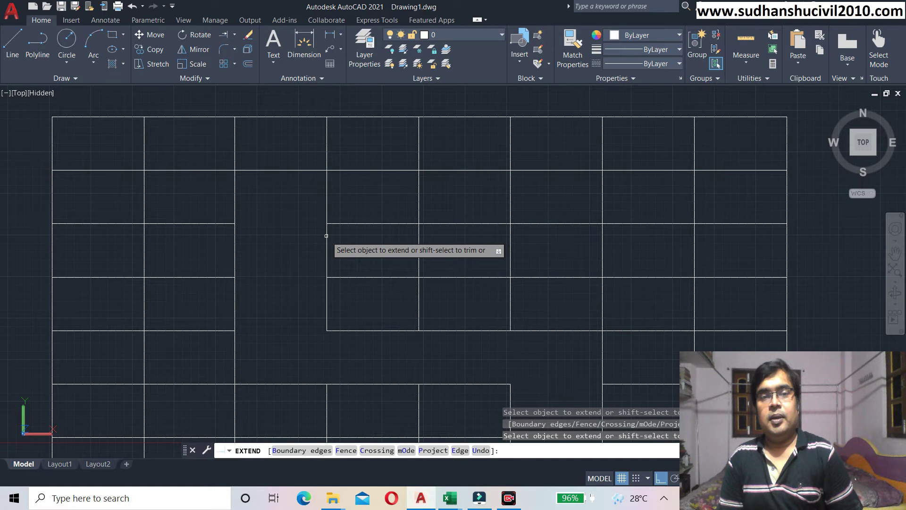
key(Return)
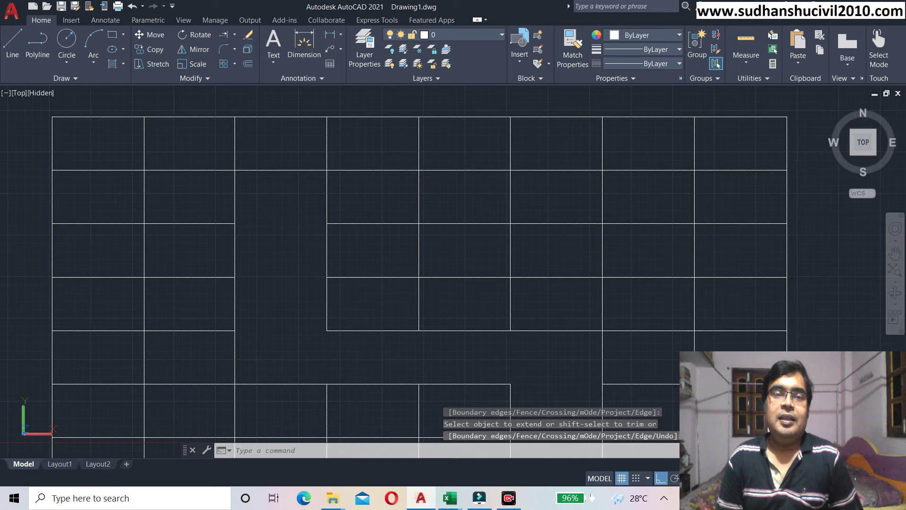
click(327, 203)
Pan around the grid, select and clear face lines, then undo the last two changes.
scroll(352, 192, up, 3)
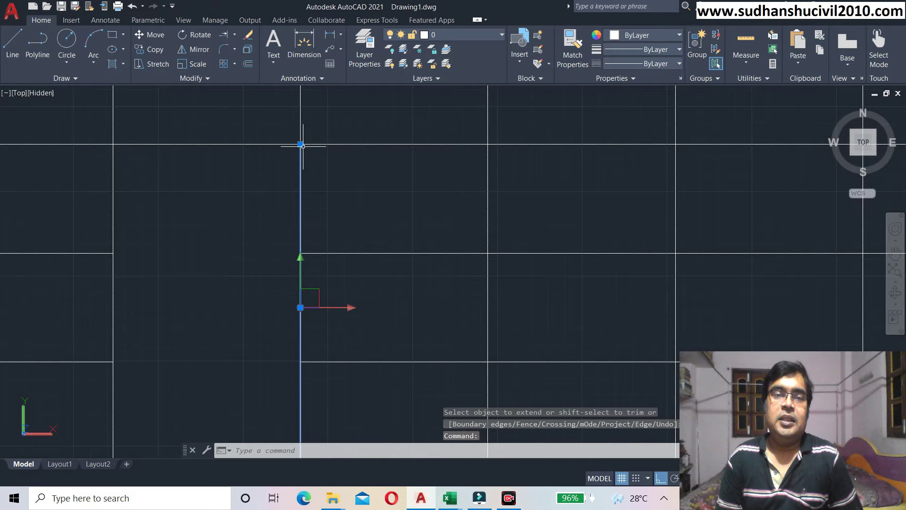
scroll(336, 158, down, 2)
scroll(325, 156, up, 1)
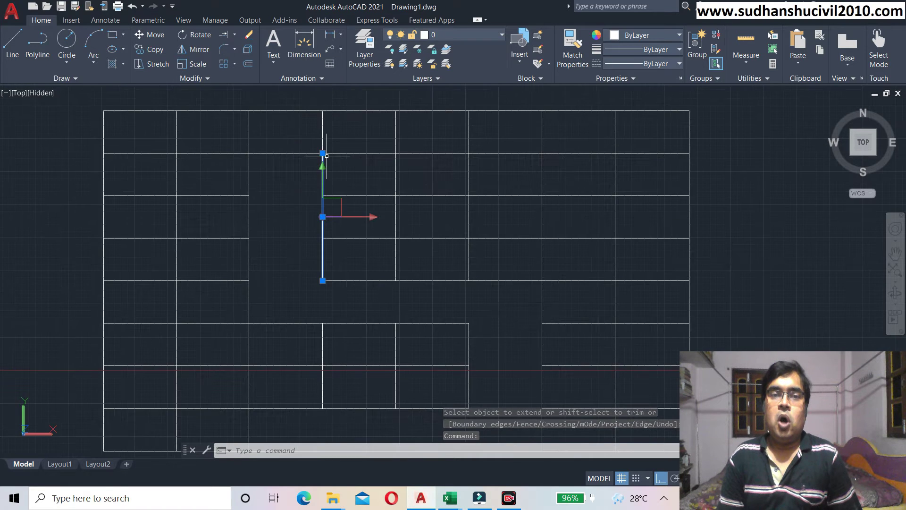
scroll(319, 158, up, 3)
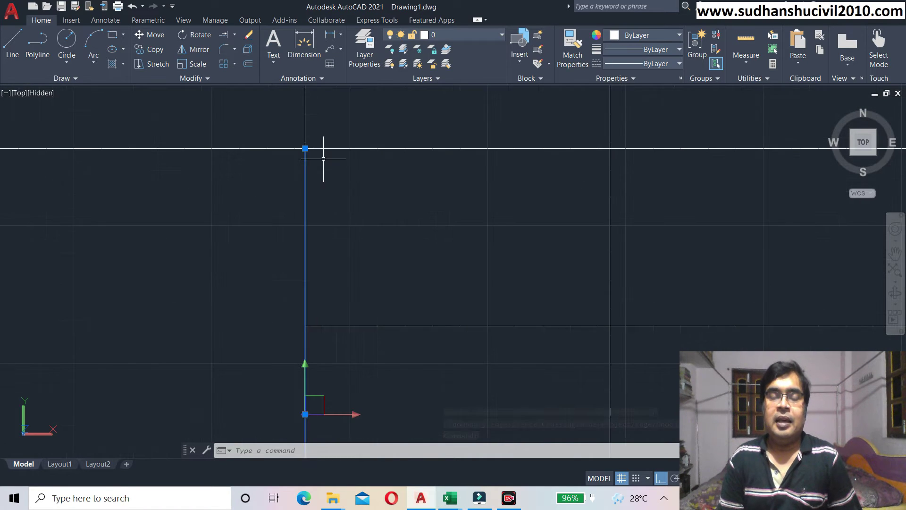
scroll(331, 166, down, 4)
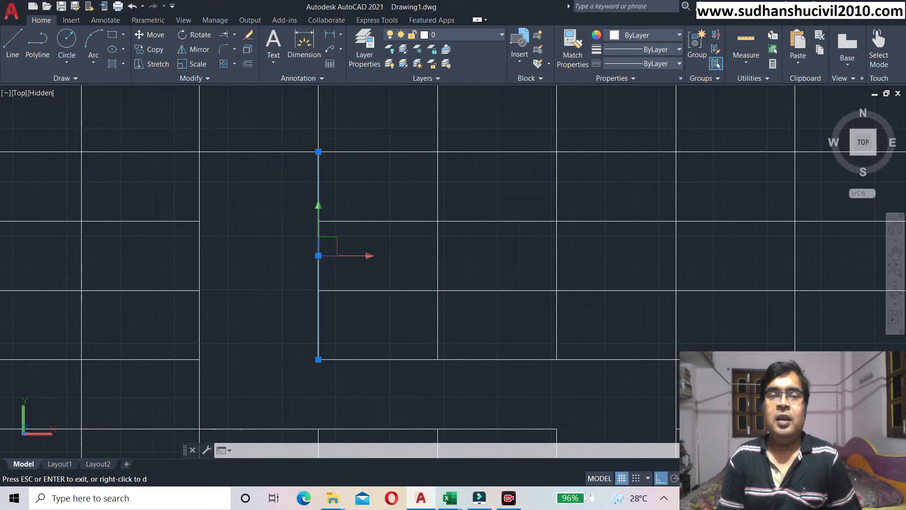
middle_drag(324, 162, 317, 202)
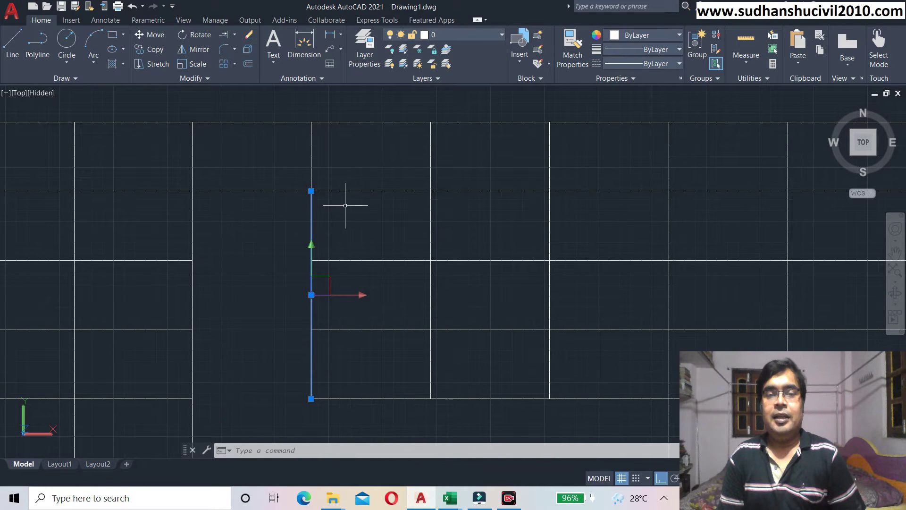
key(Delete)
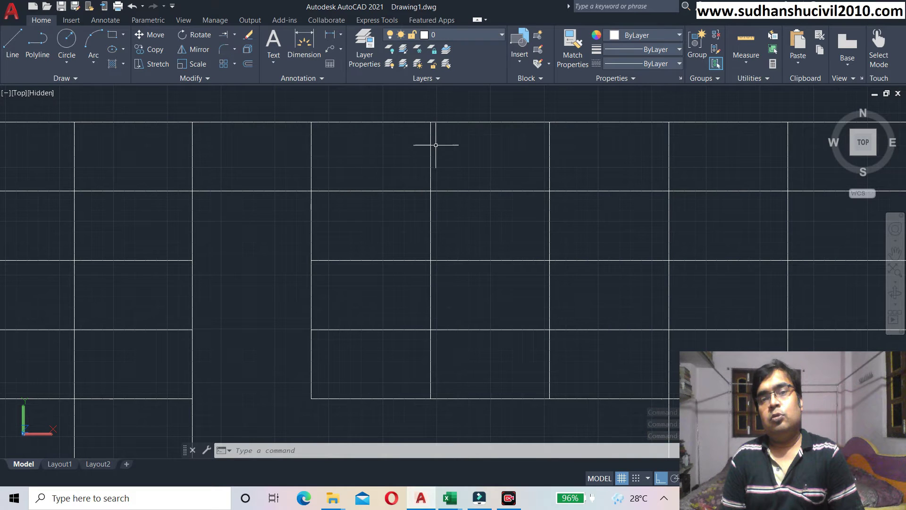
click(429, 211)
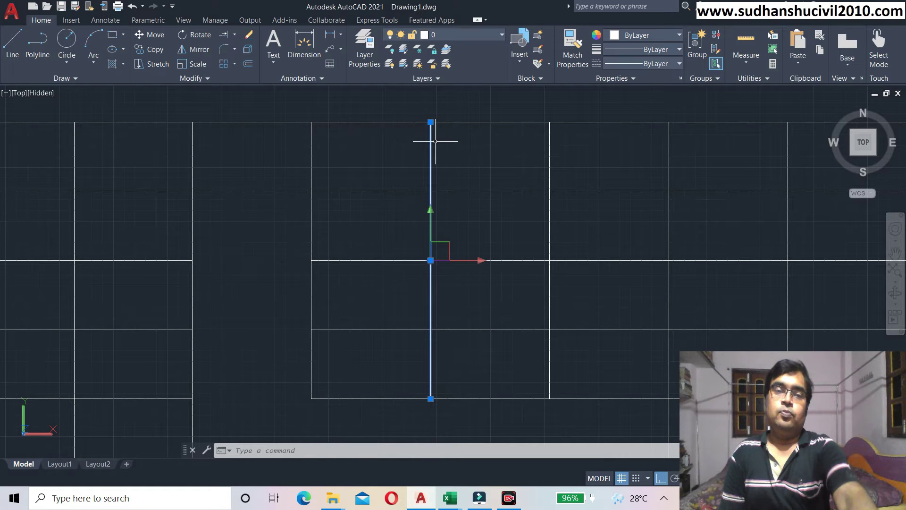
key(Escape)
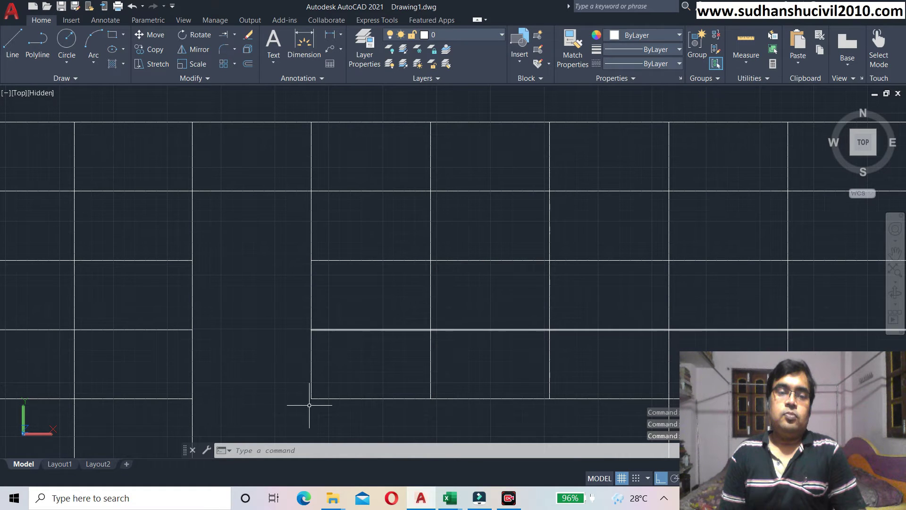
key(ctrl+z)
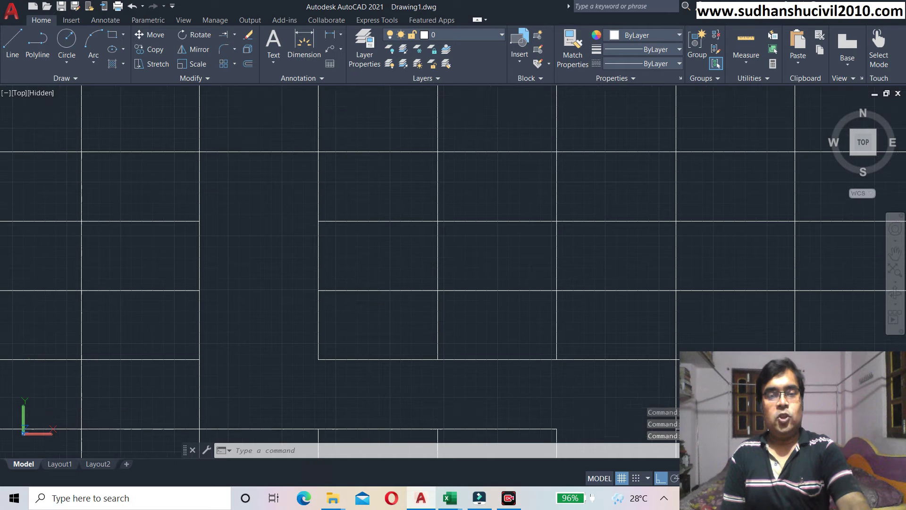
key(ctrl+z)
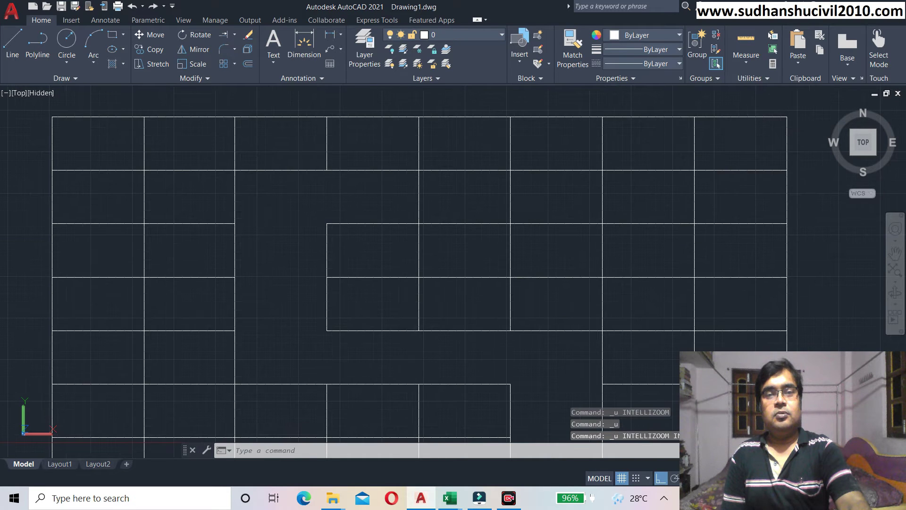
Try Extend with all lines as boundary edges on one face line, then cancel it.
key(ctrl+z)
key(ctrl+z)
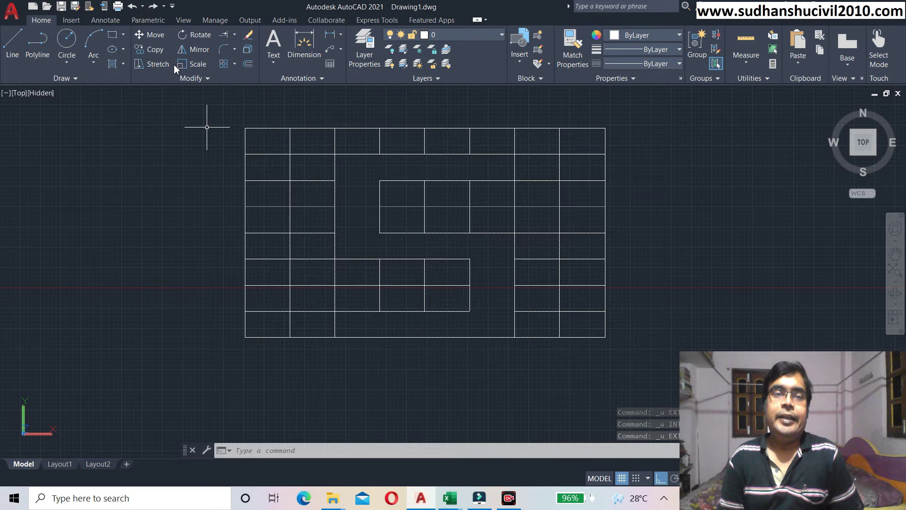
click(224, 36)
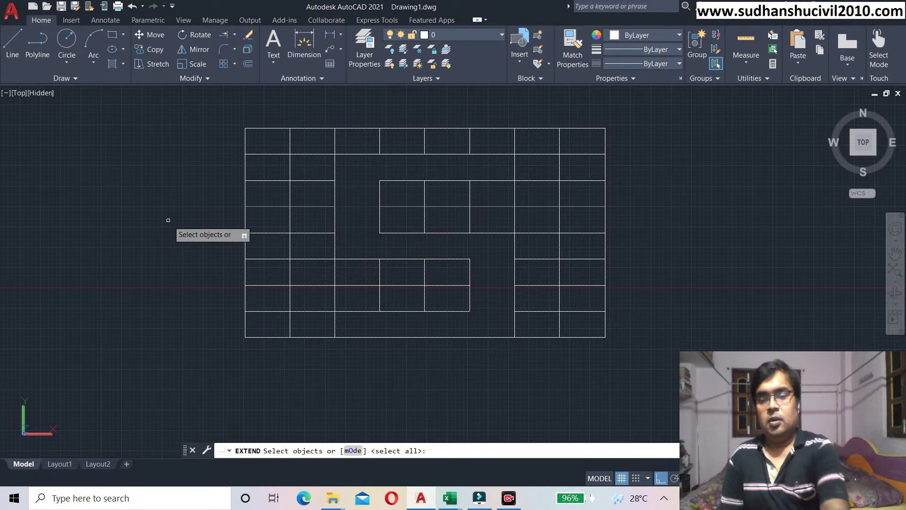
key(Return)
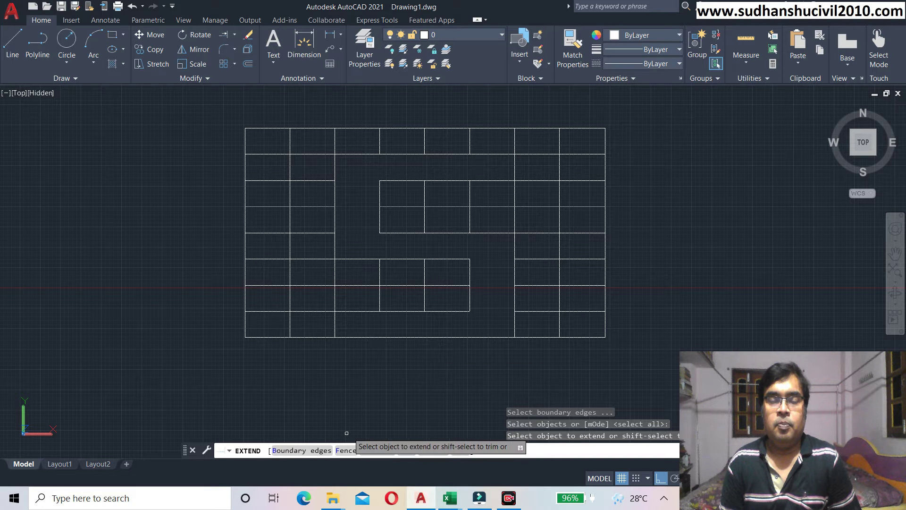
shift+click(377, 309)
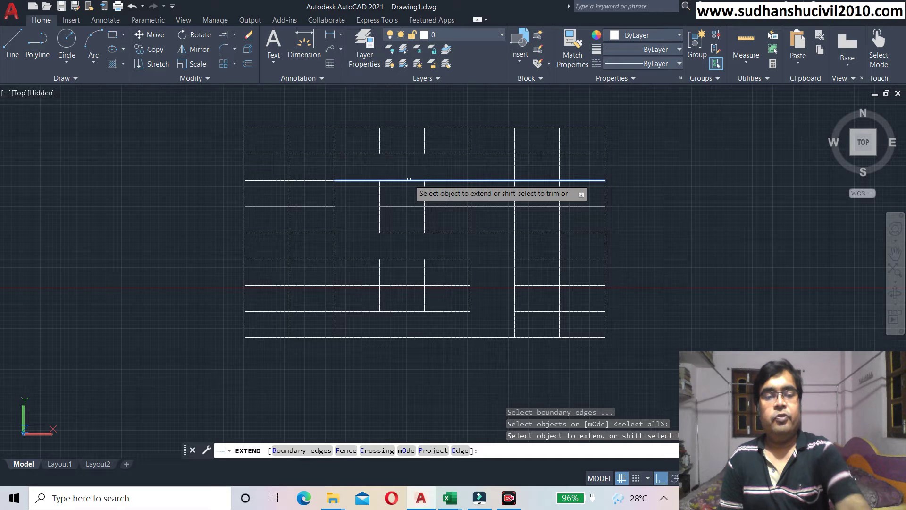
key(Return)
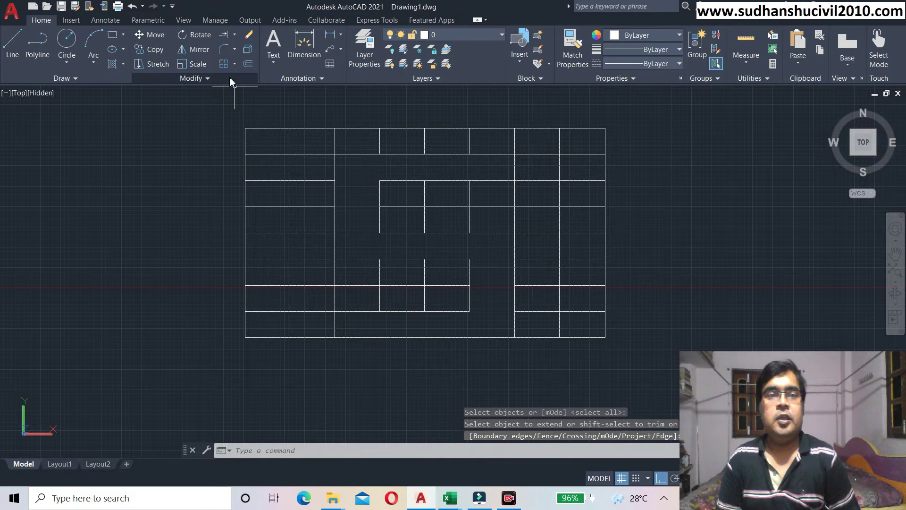
Start Extend and pick five boundaries: upper horizontal, a vertical, middle horizontal, short vertical, bottom edge.
click(223, 34)
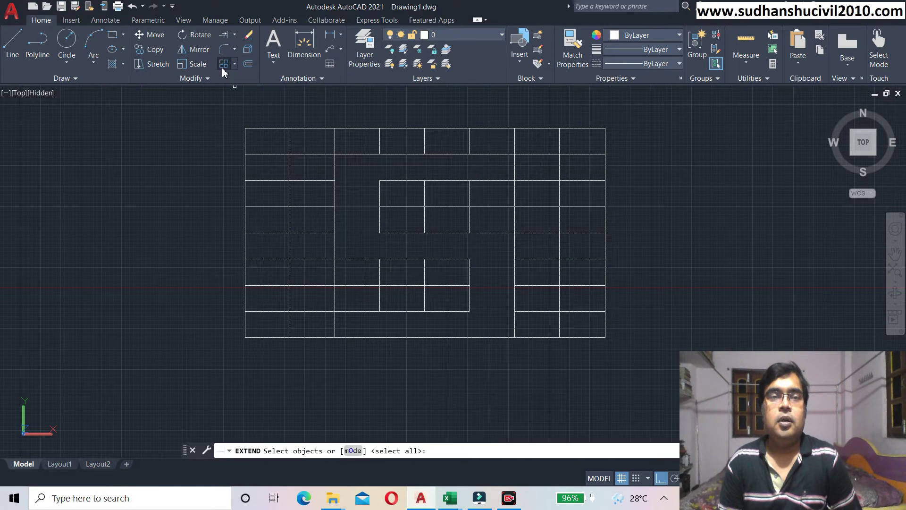
click(347, 337)
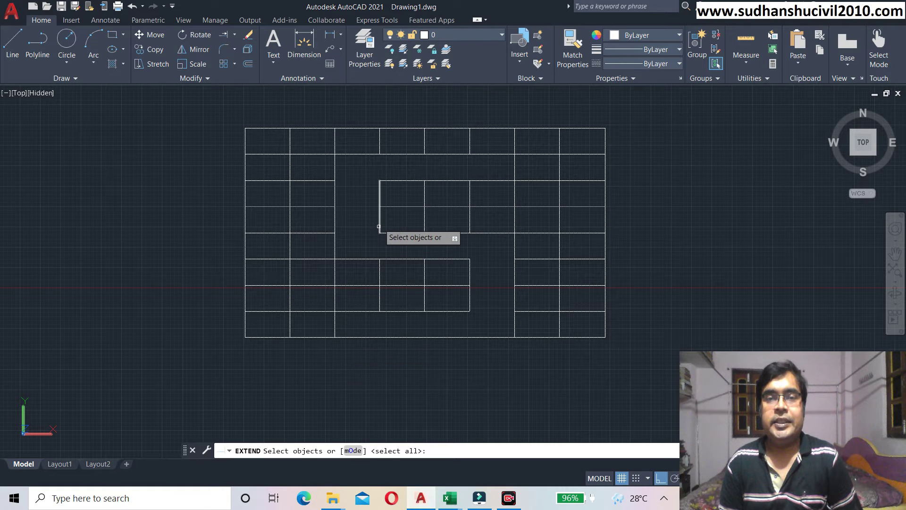
click(361, 154)
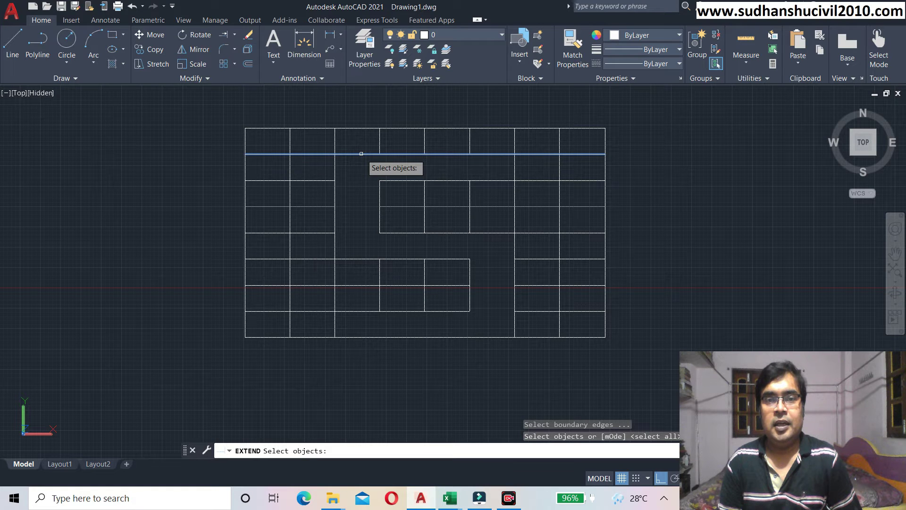
click(334, 202)
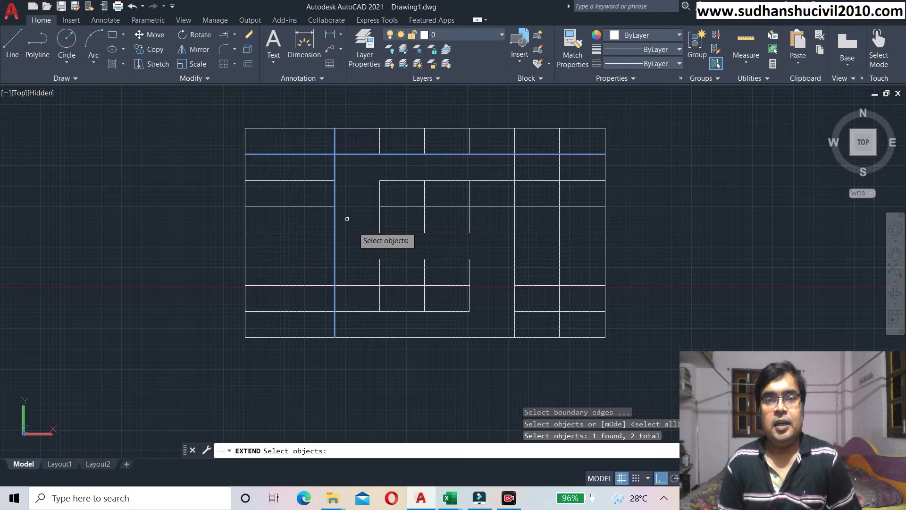
click(382, 259)
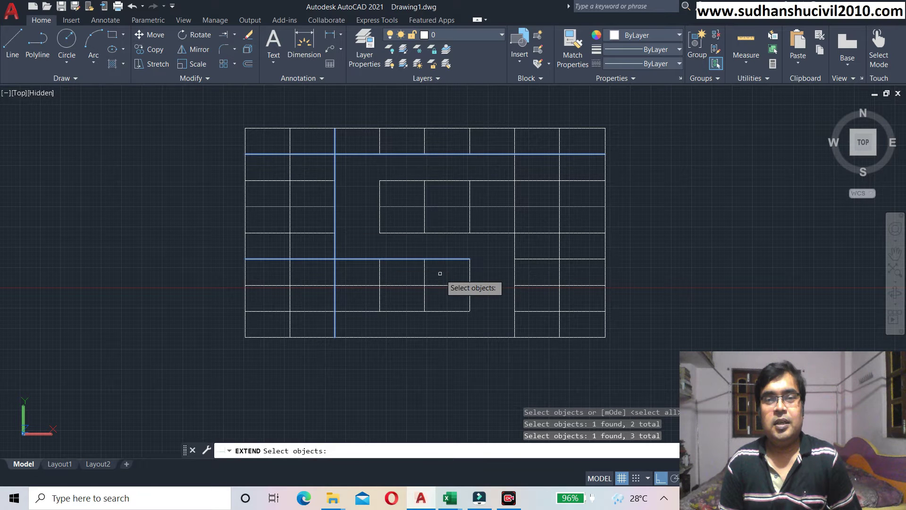
click(469, 279)
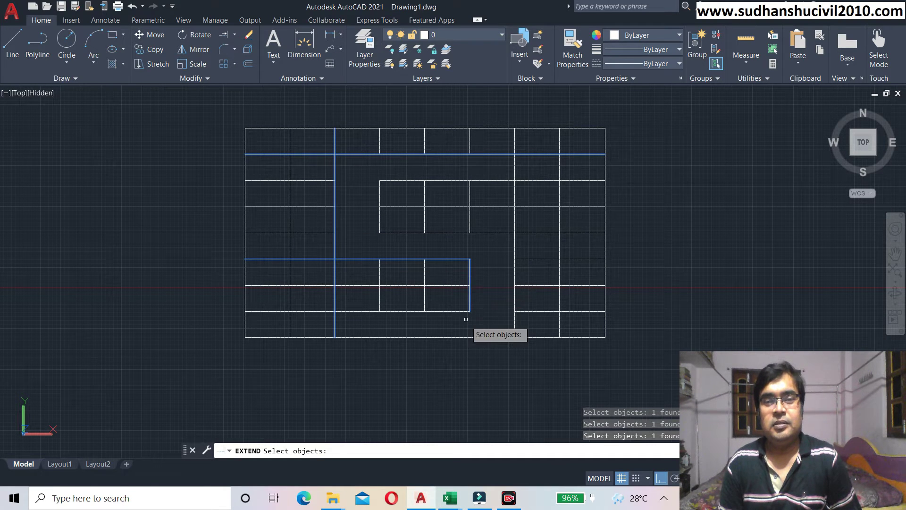
click(437, 336)
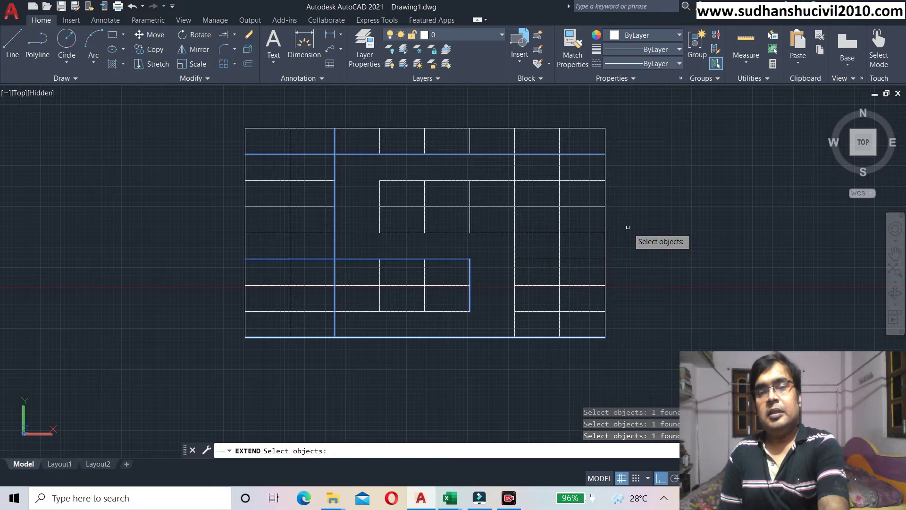
key(Return)
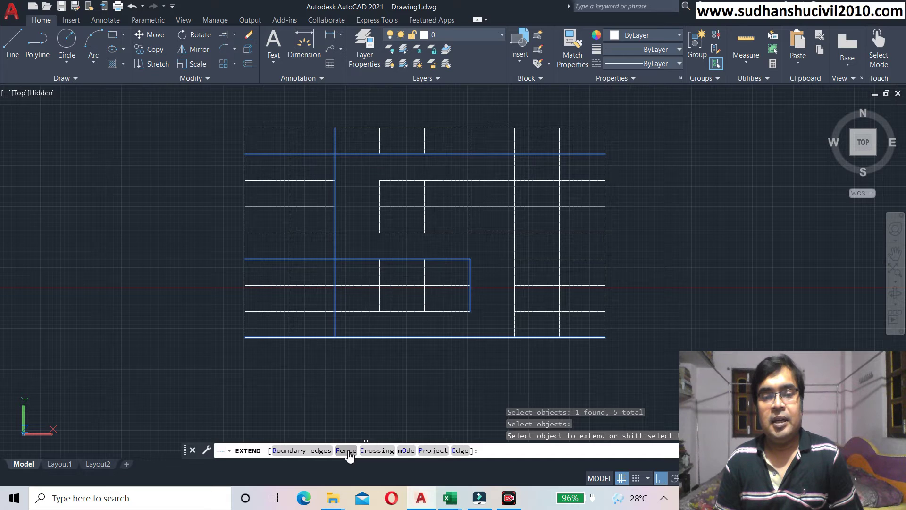
Draw a fence across the inner opening, which crosses no boundary, then turn on Ortho with F8.
click(347, 450)
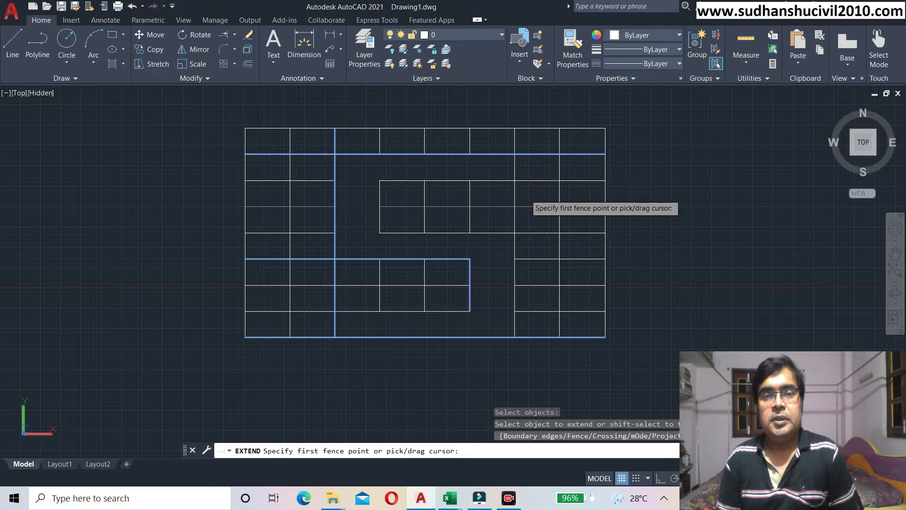
click(525, 194)
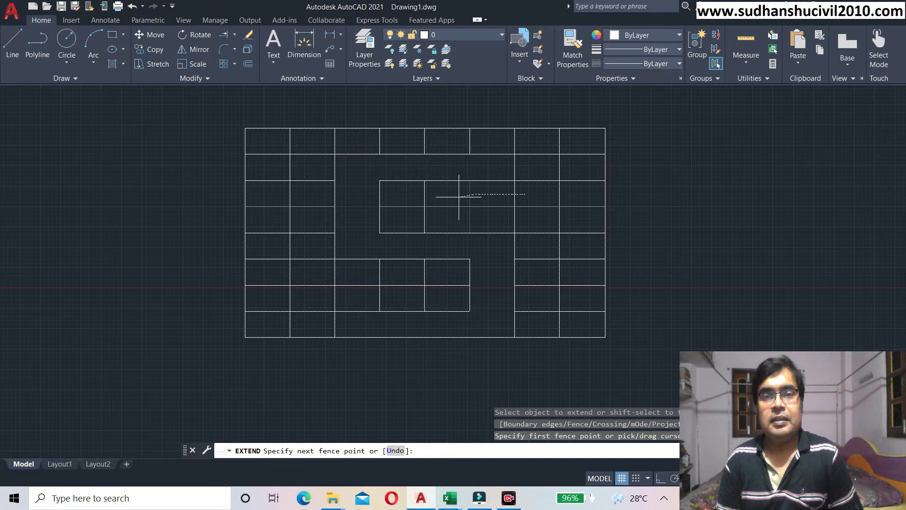
click(390, 199)
drag(388, 212, 395, 222)
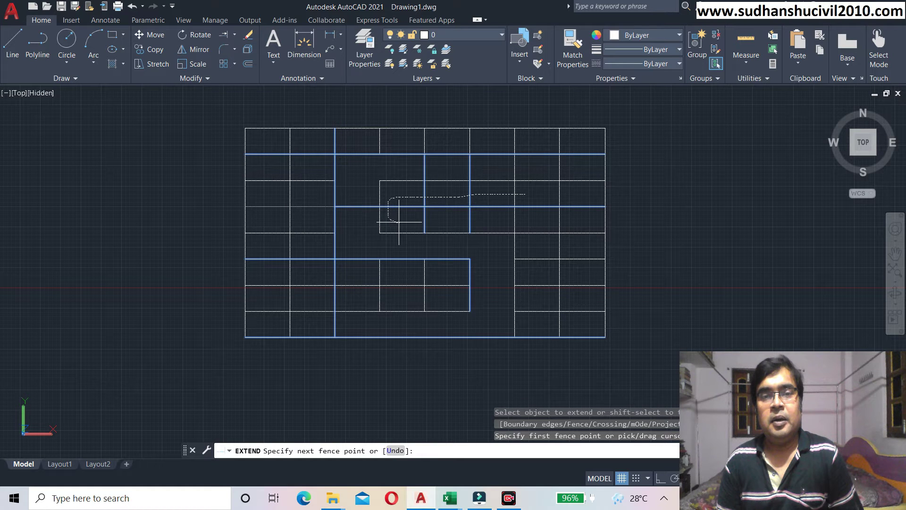
drag(399, 221, 406, 222)
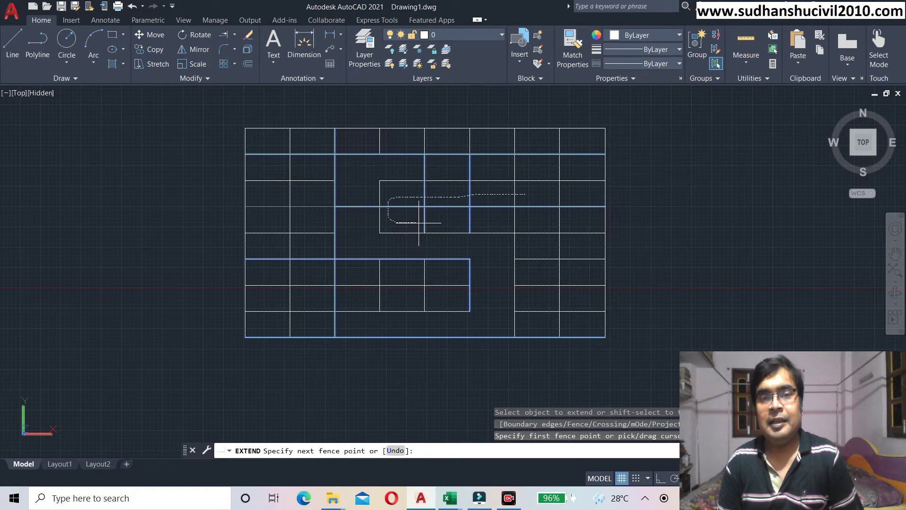
drag(406, 222, 418, 222)
key(F8)
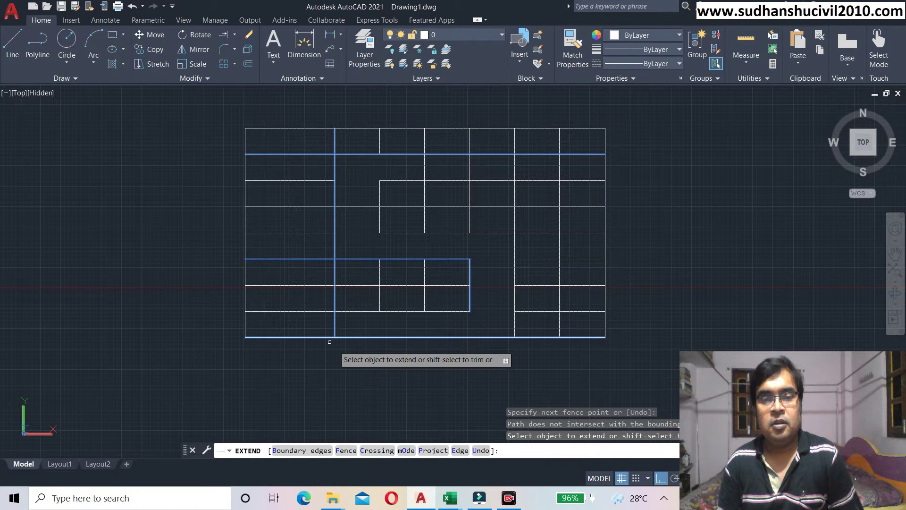
Trace a longer fence across the inner vertical lines to extend them, then end Extend.
click(346, 449)
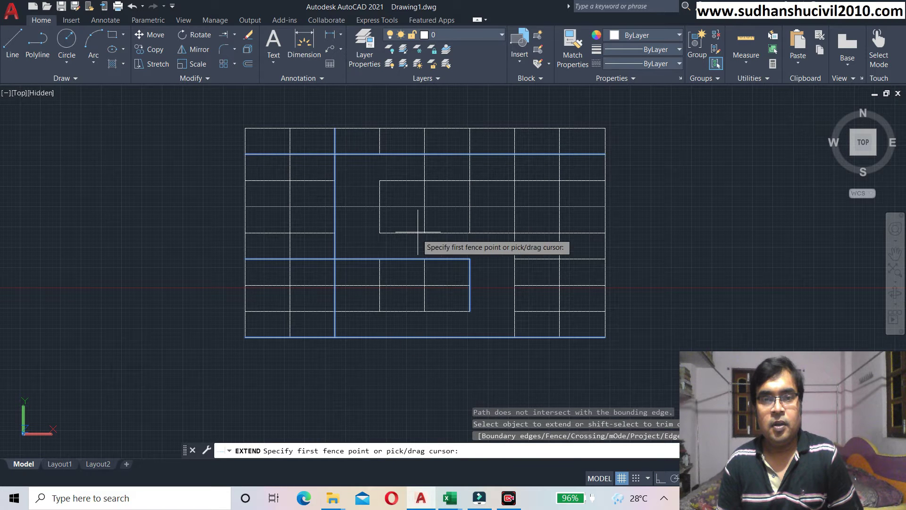
click(407, 221)
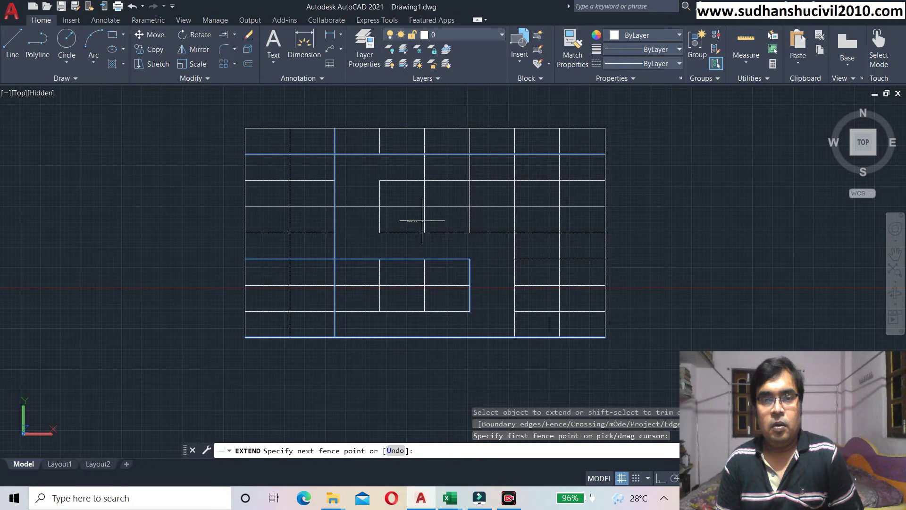
mouse_move(466, 228)
mouse_down()
mouse_move(520, 230)
mouse_move(535, 263)
mouse_move(533, 322)
mouse_move(475, 320)
mouse_move(443, 300)
mouse_move(292, 298)
mouse_up()
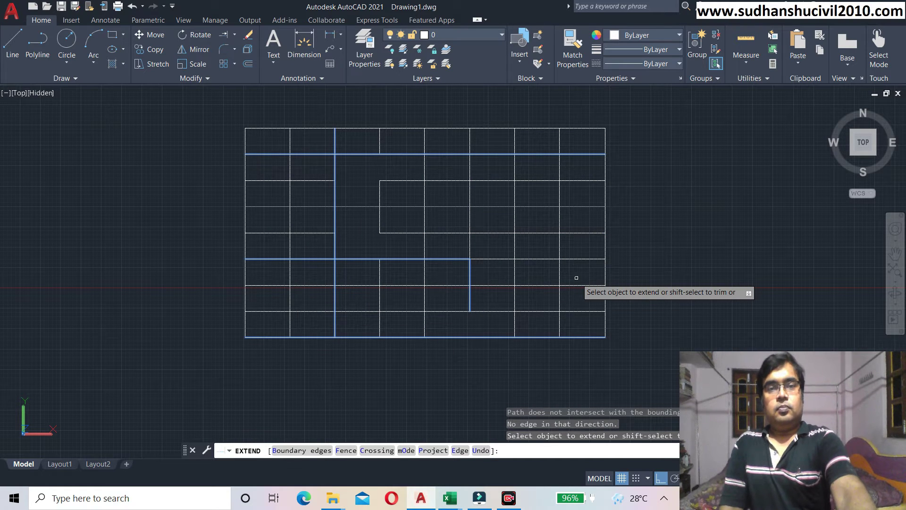
key(Return)
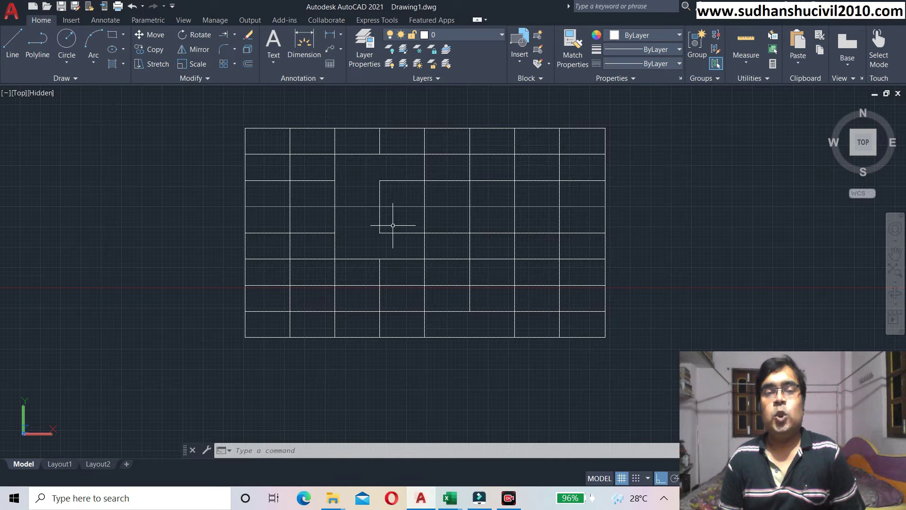
Delete the short upper vertical line segment from the grid.
scroll(394, 202, up, 2)
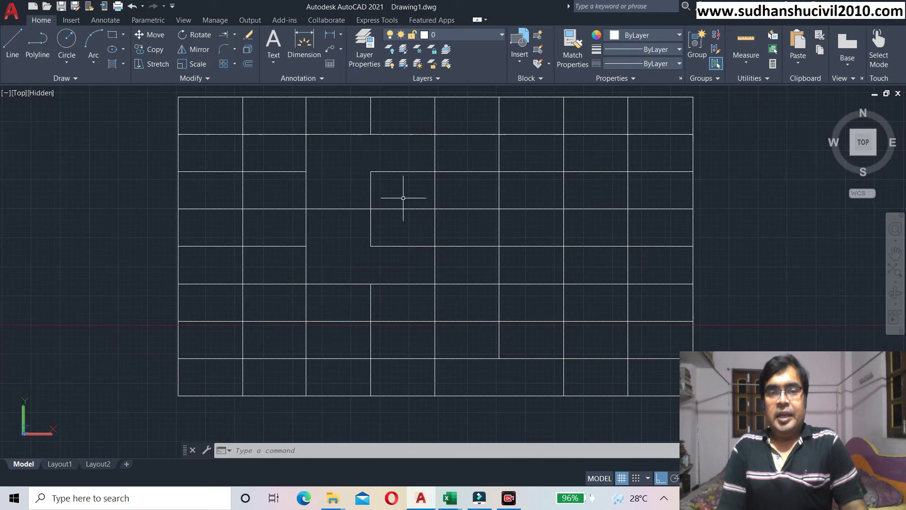
click(371, 172)
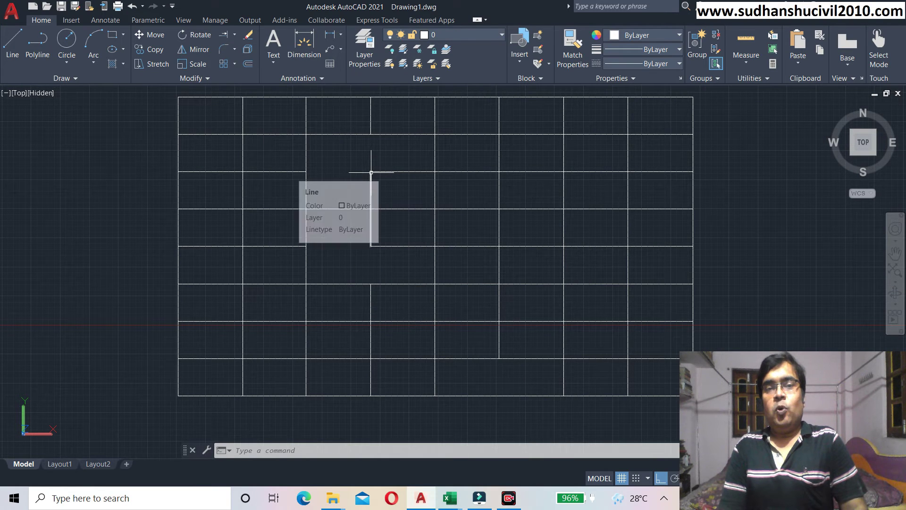
key(Delete)
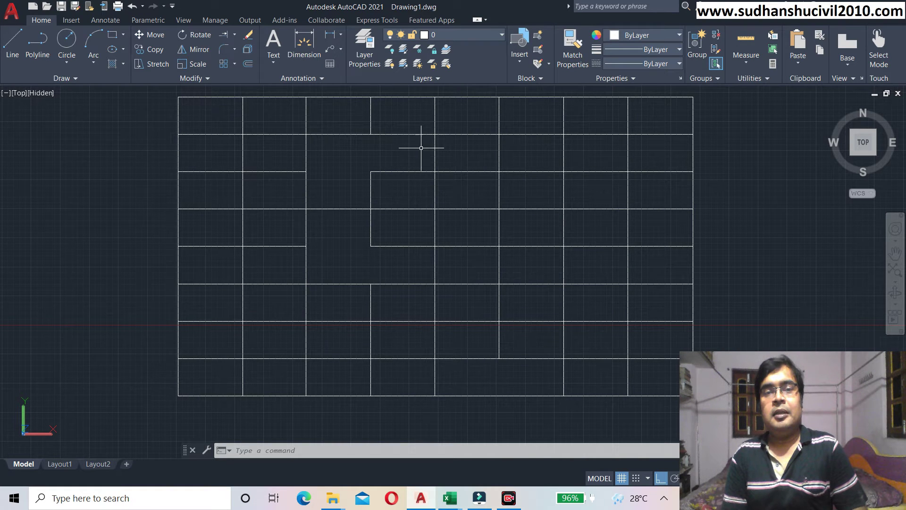
Pan and zoom out, then undo the previous line extension.
middle_drag(428, 148, 371, 158)
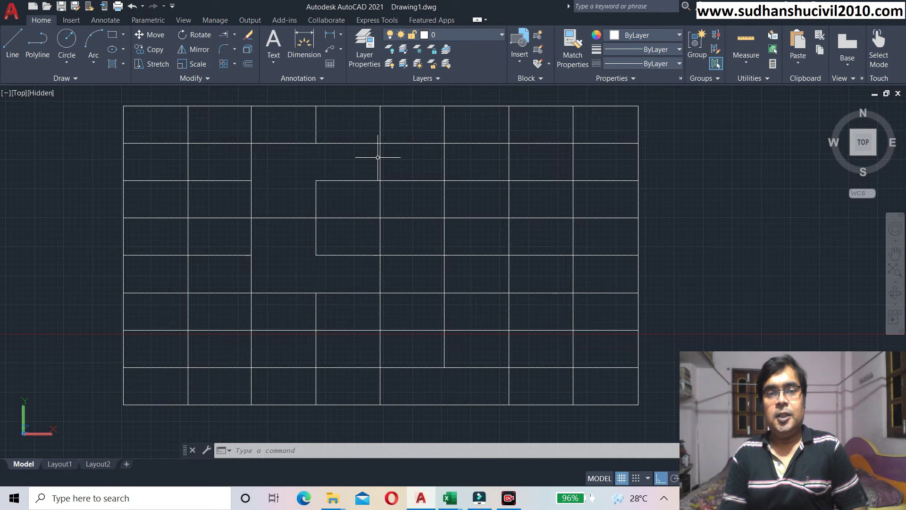
scroll(377, 158, down, 2)
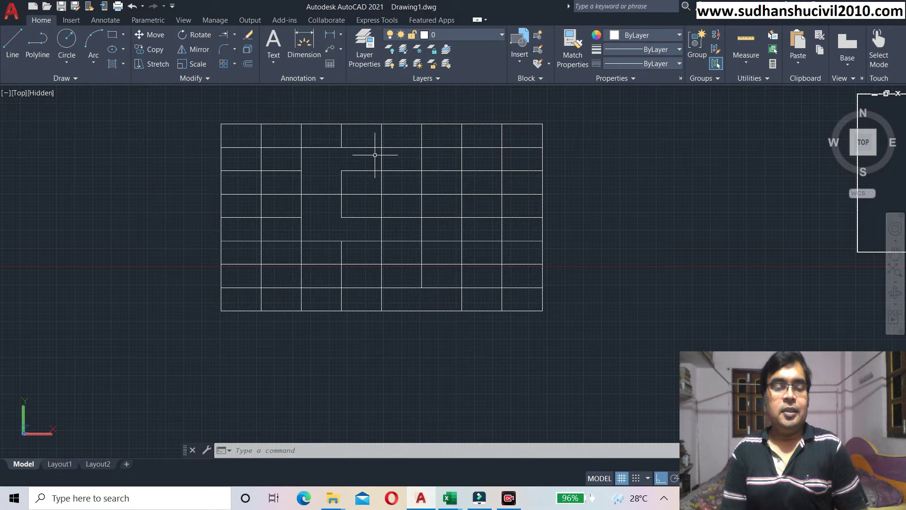
key(ctrl+z)
key(ctrl+z)
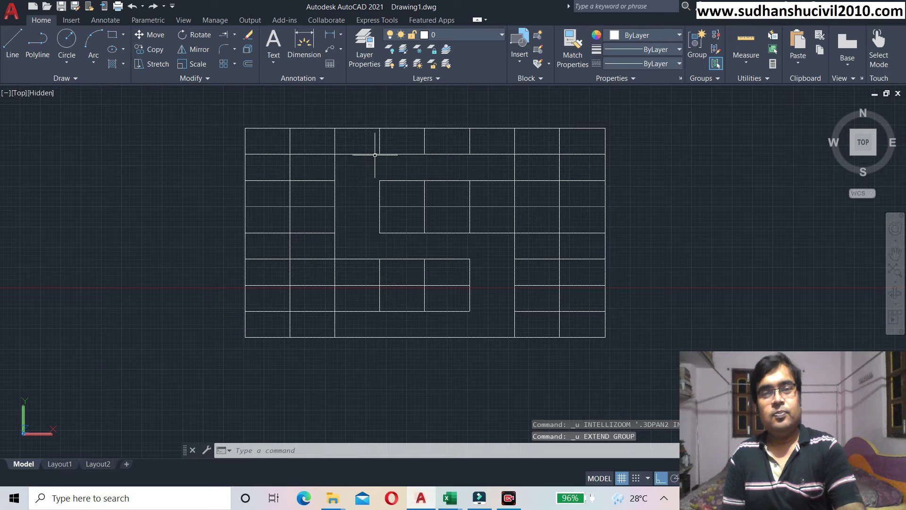
Undo another earlier extension and start a fresh Extend command.
key(ctrl+z)
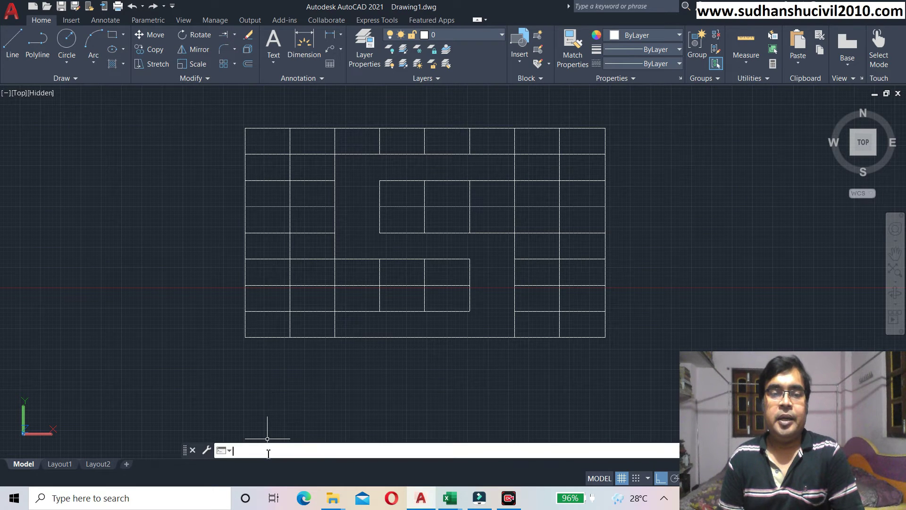
text(ex)
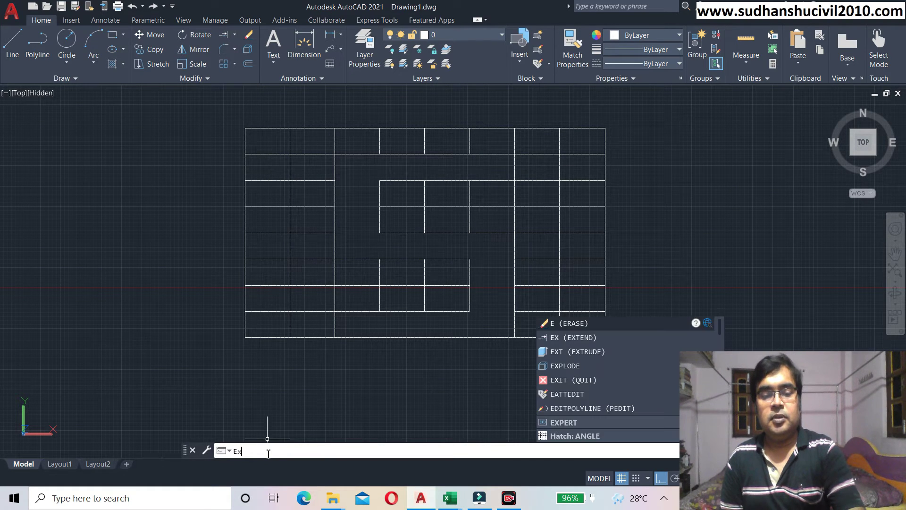
key(Return)
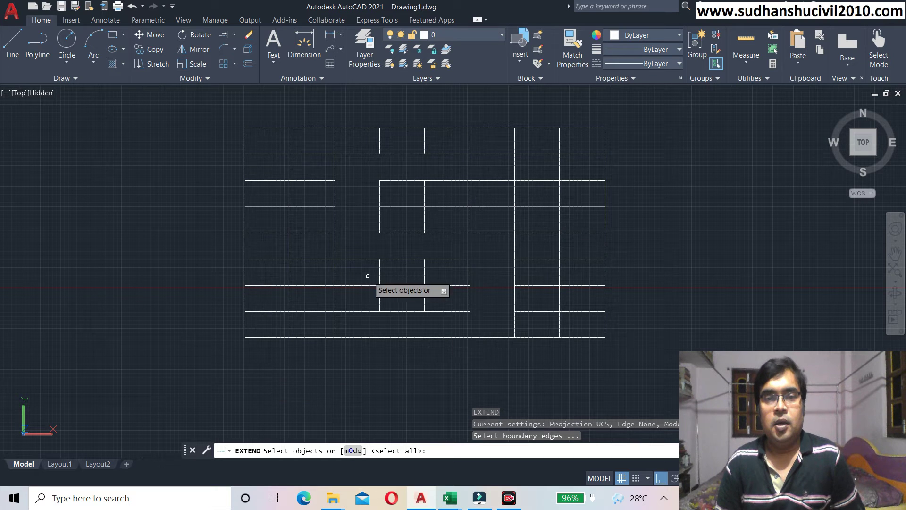
Pick the upper horizontal, short vertical, middle horizontal, long vertical and bottom lines as boundaries.
click(432, 180)
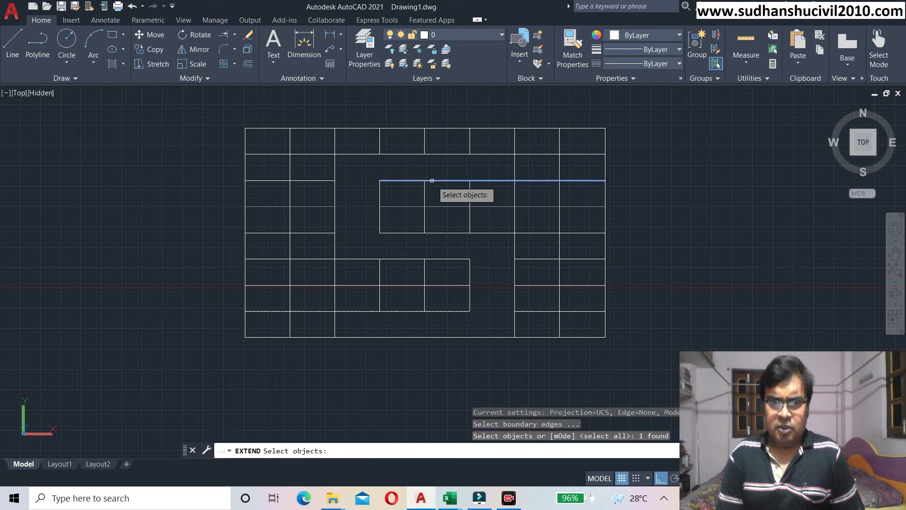
click(380, 214)
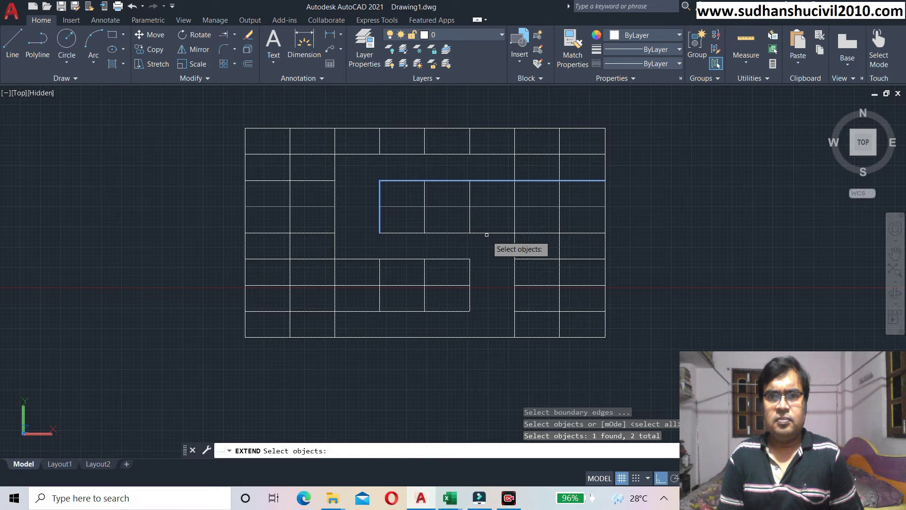
click(455, 259)
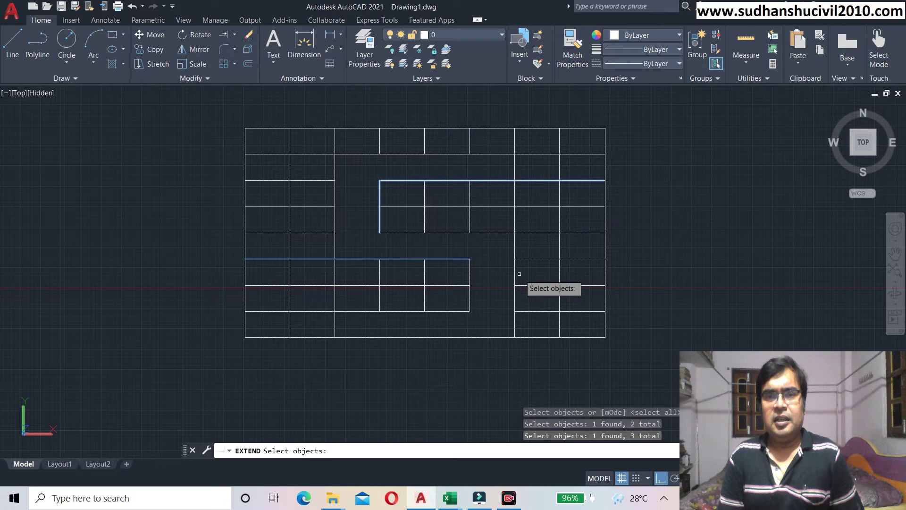
click(515, 276)
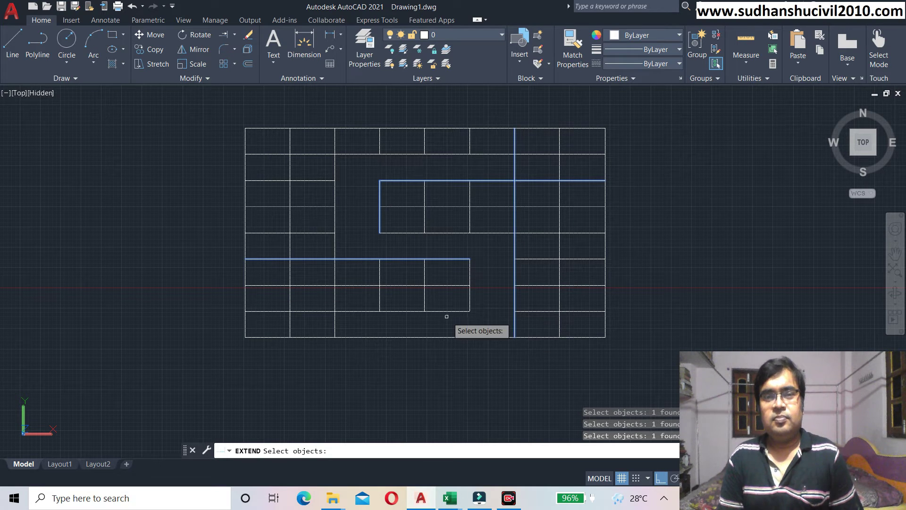
click(470, 337)
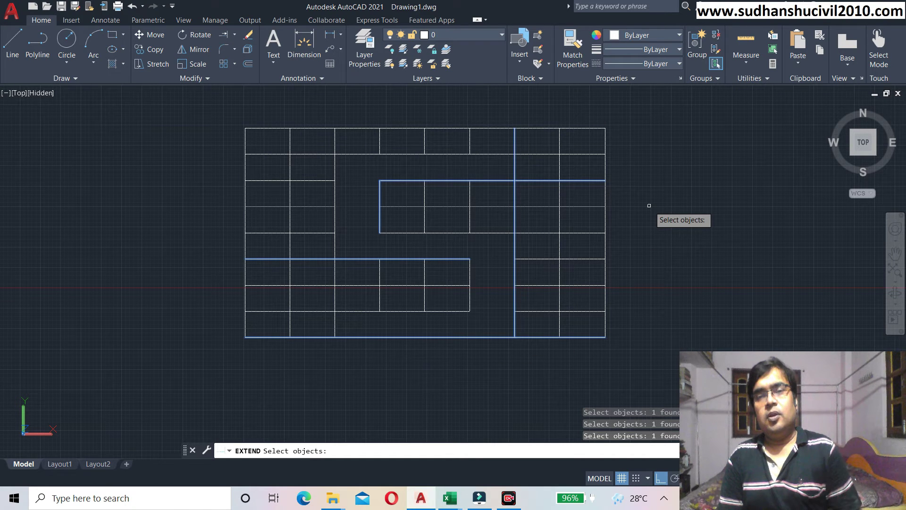
key(Return)
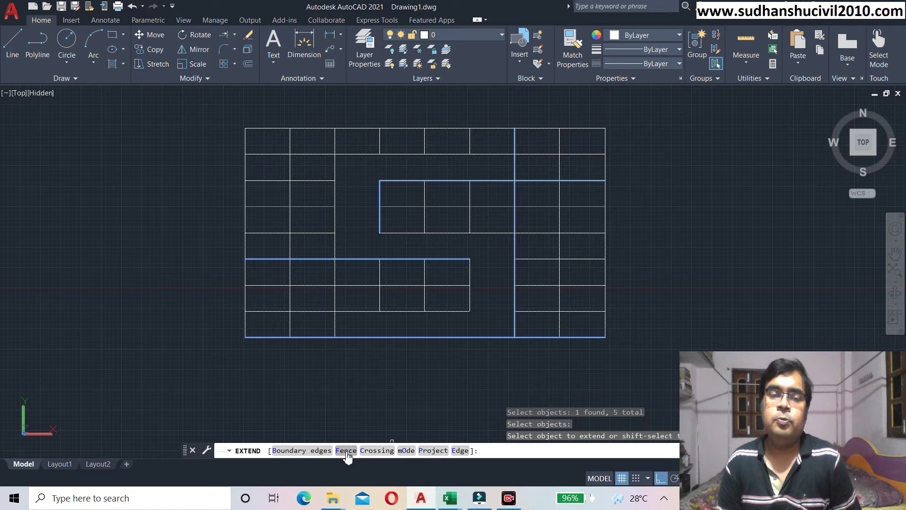
Trace a five-point fence through the grid's inner lines to extend them, then pick one more segment.
click(345, 450)
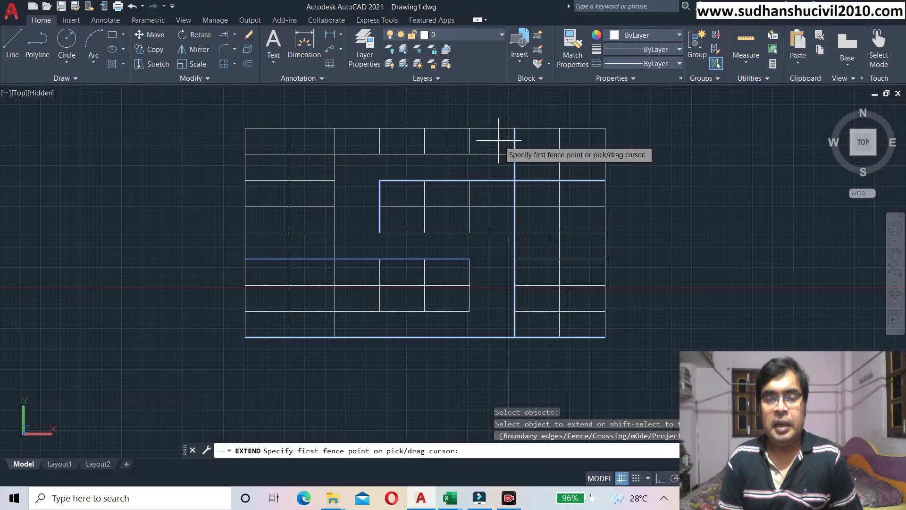
click(498, 140)
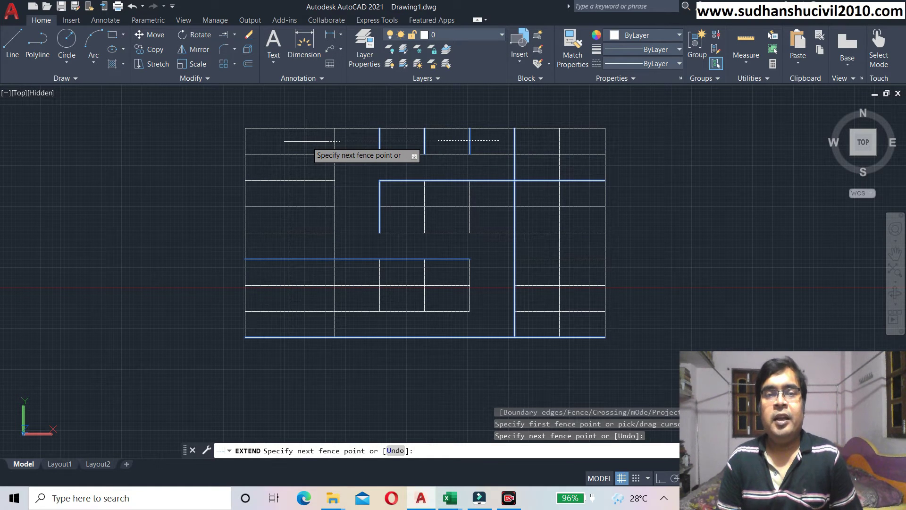
click(307, 140)
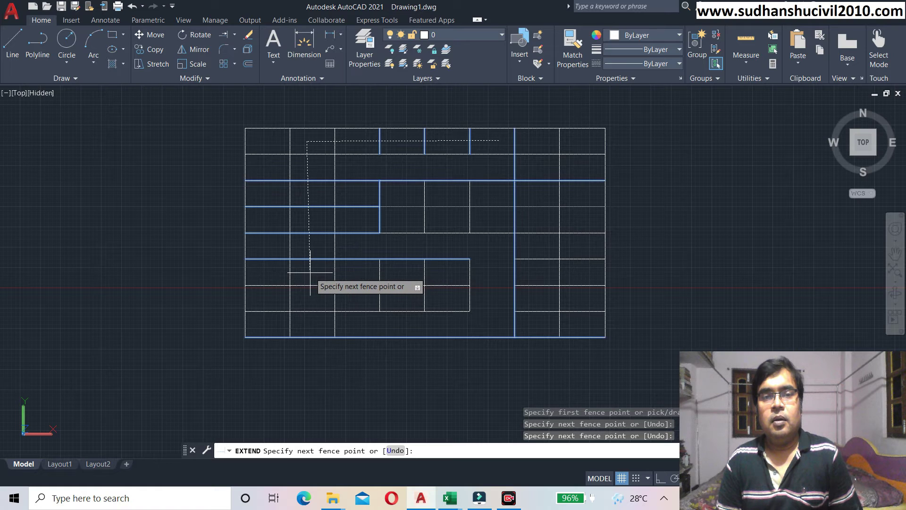
click(309, 272)
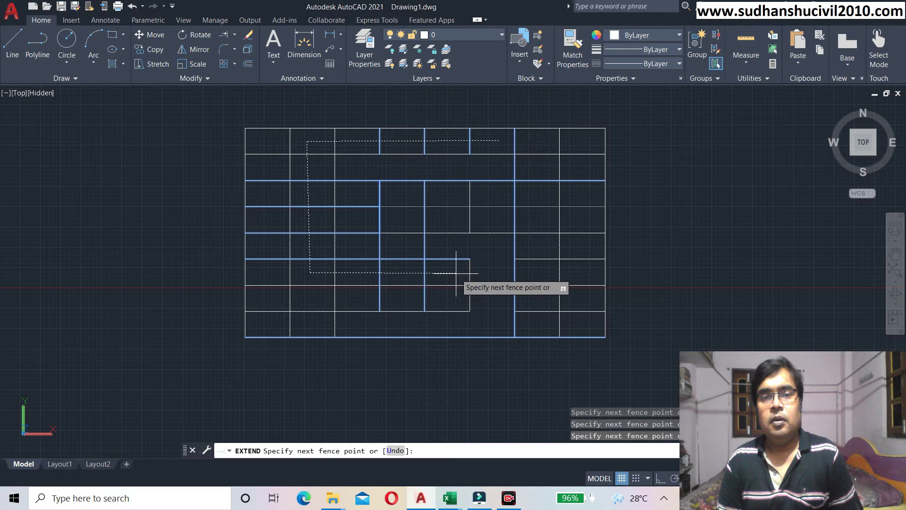
click(456, 273)
click(449, 299)
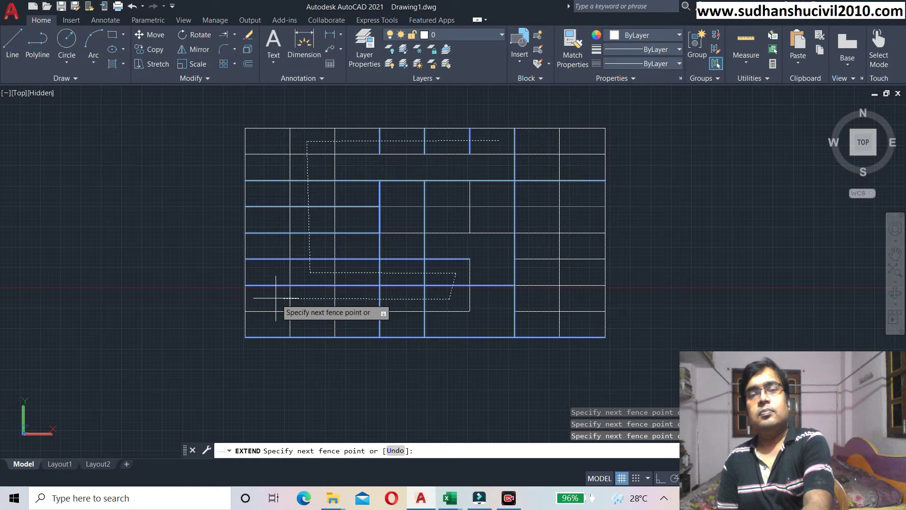
key(Return)
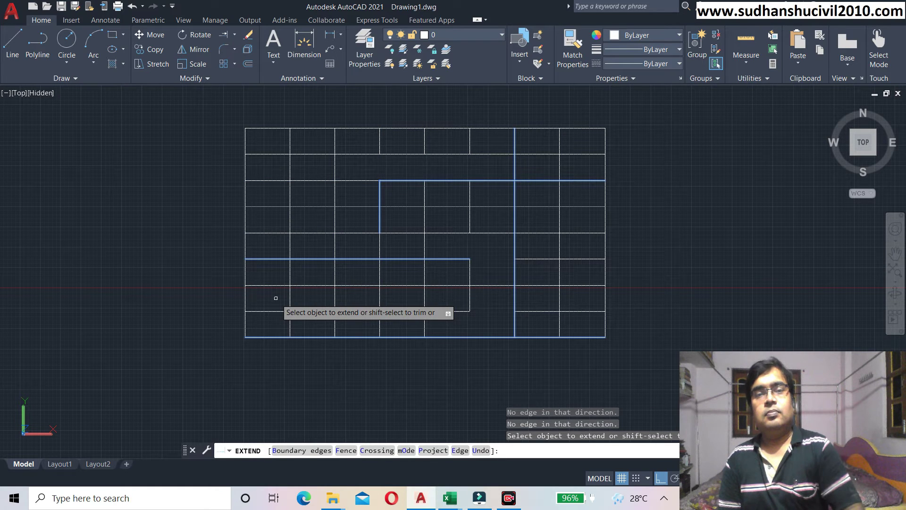
shift+click(491, 259)
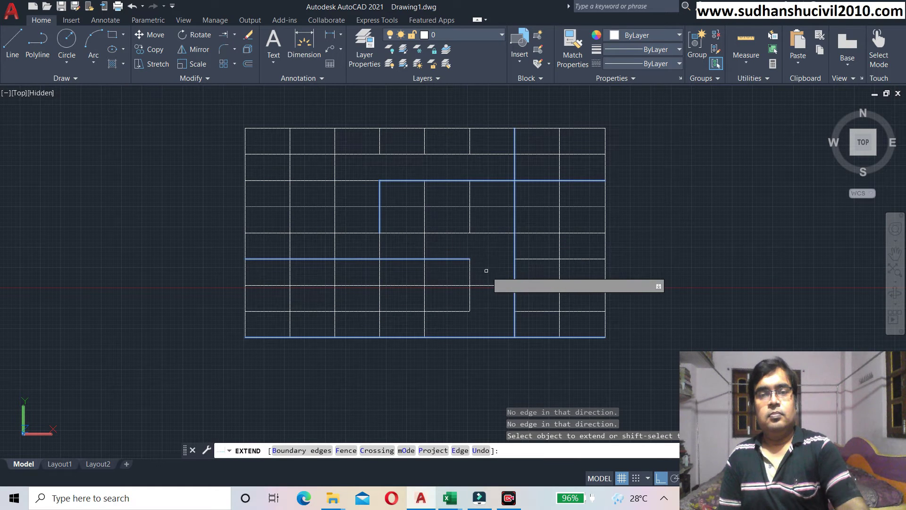
End Extend, undo the fence extensions, and restart Extend from the Modify panel.
key(Return)
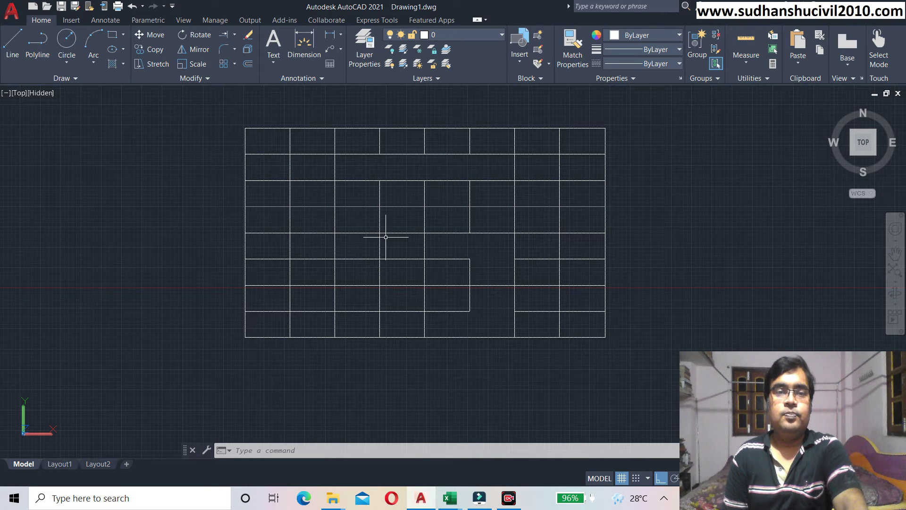
key(ctrl+z)
key(ctrl+z)
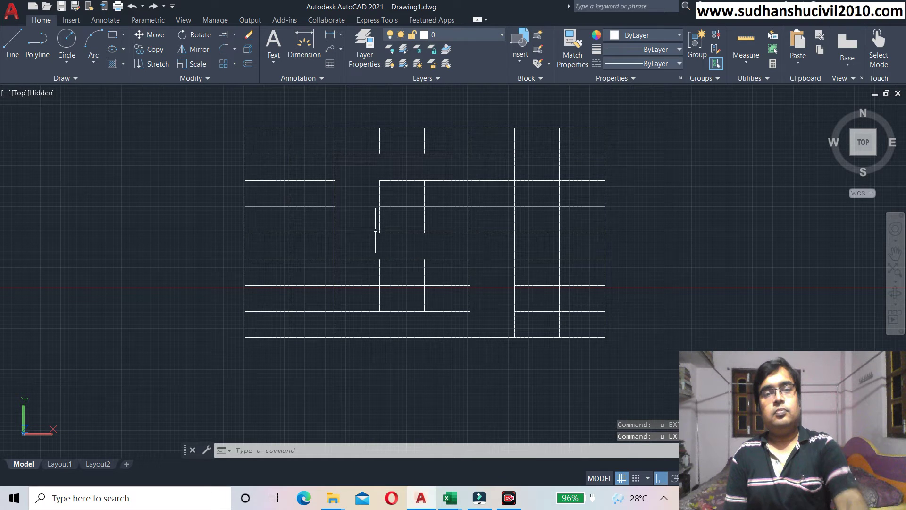
click(222, 39)
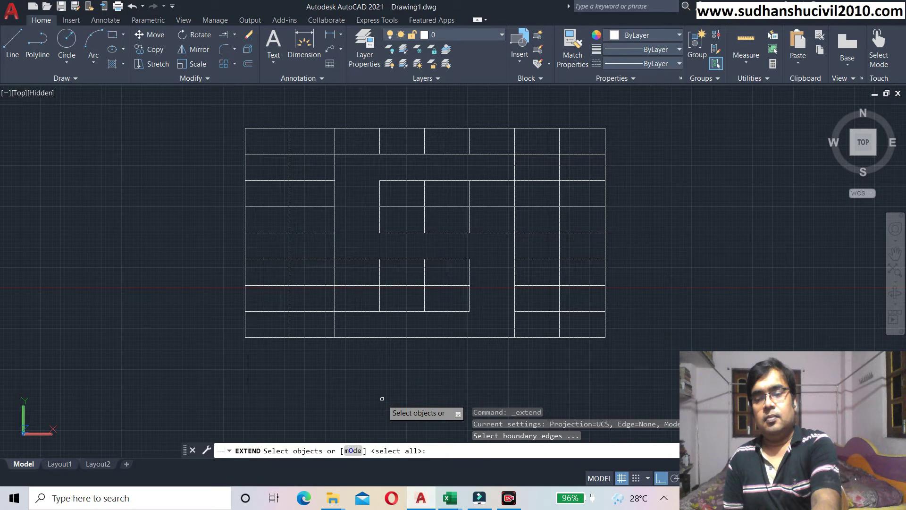
Accept all objects as boundaries and switch to Crossing selection of lines to extend.
key(Return)
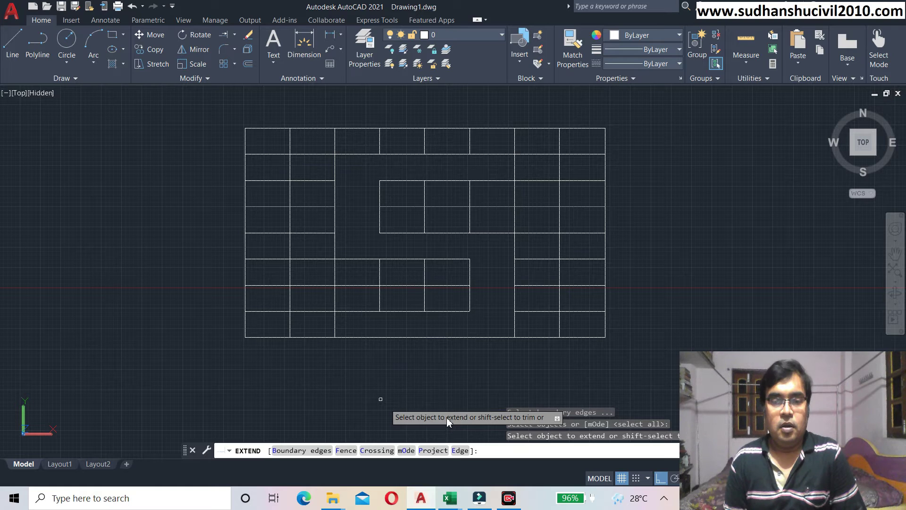
click(385, 451)
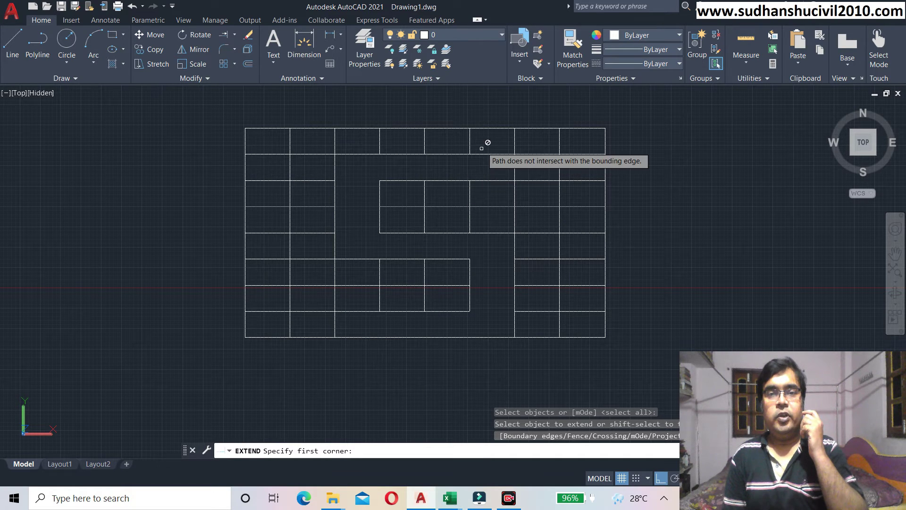
Extend the top-row lines using two crossing windows across the upper grid.
click(493, 170)
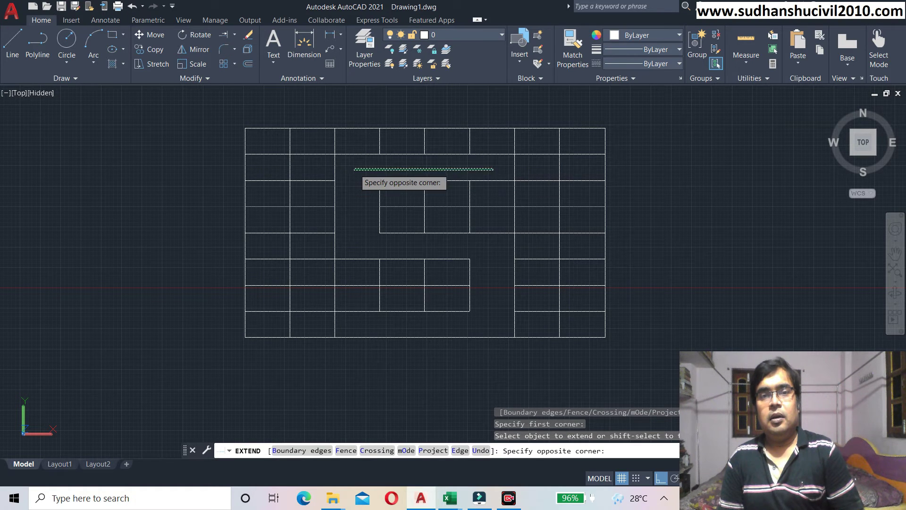
click(355, 170)
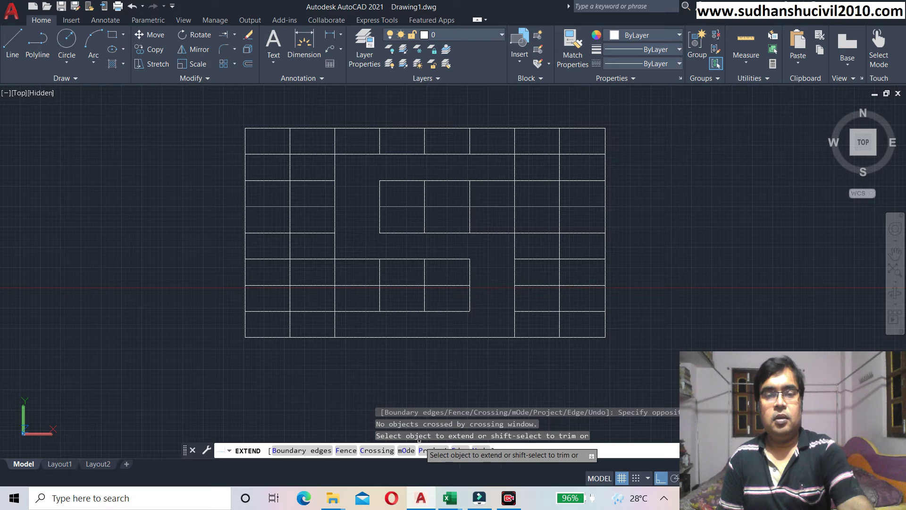
click(377, 451)
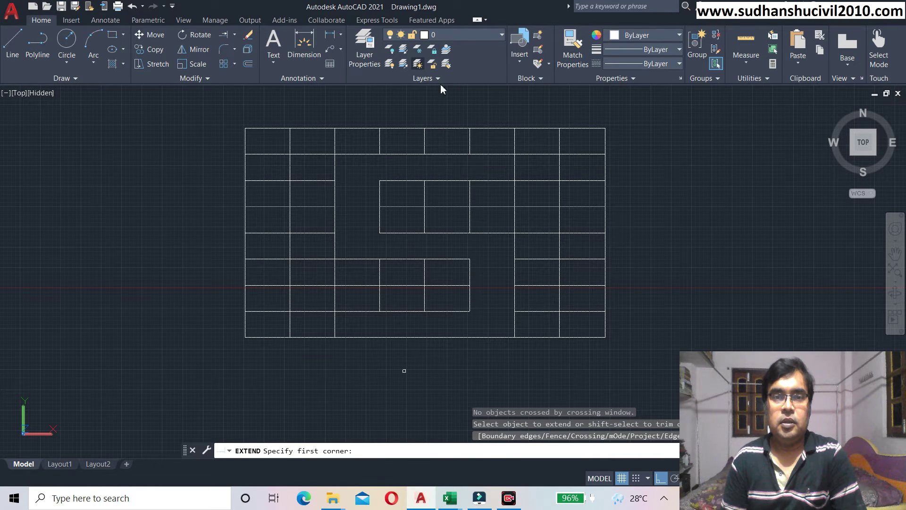
click(497, 137)
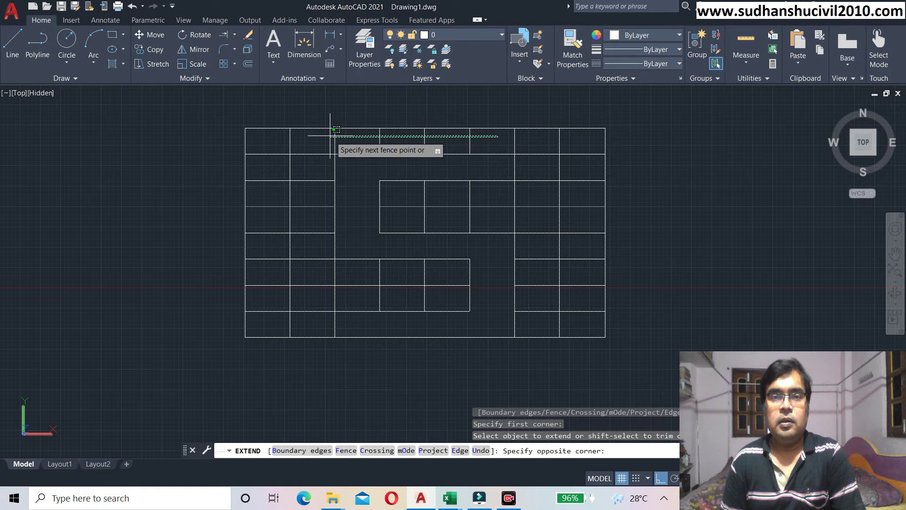
click(293, 143)
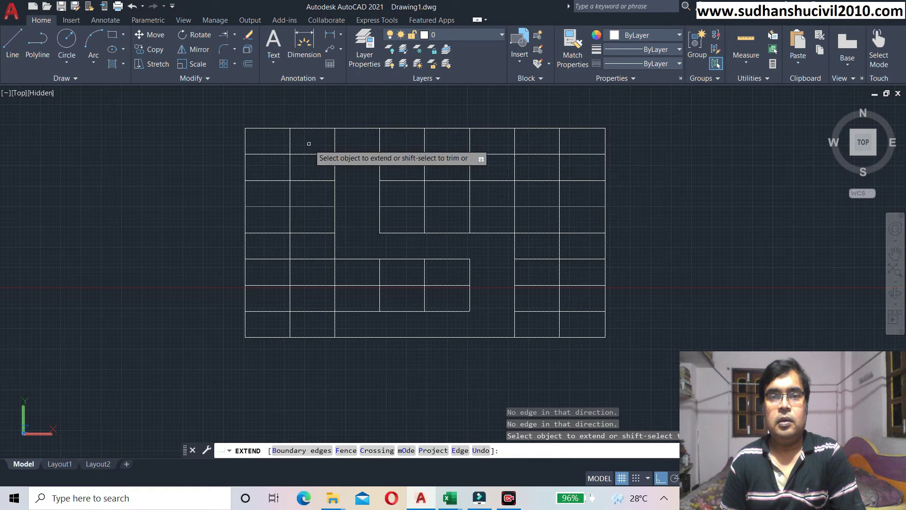
Extend the left-side and lower interior lines with fences and a small window.
drag(313, 138, 320, 206)
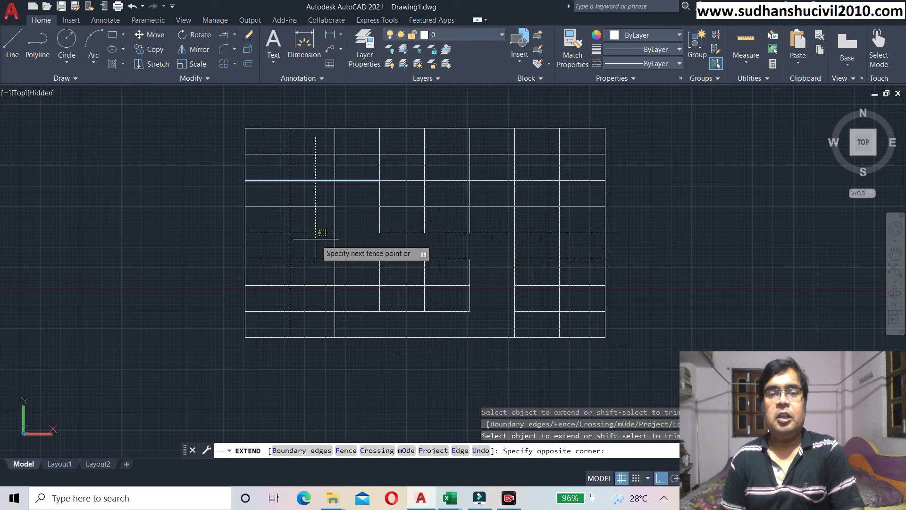
drag(320, 206, 316, 255)
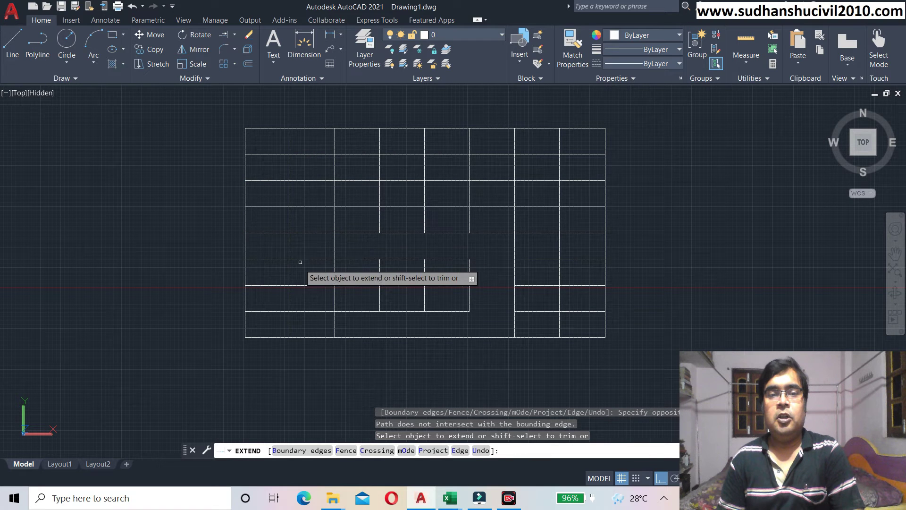
drag(304, 269, 422, 269)
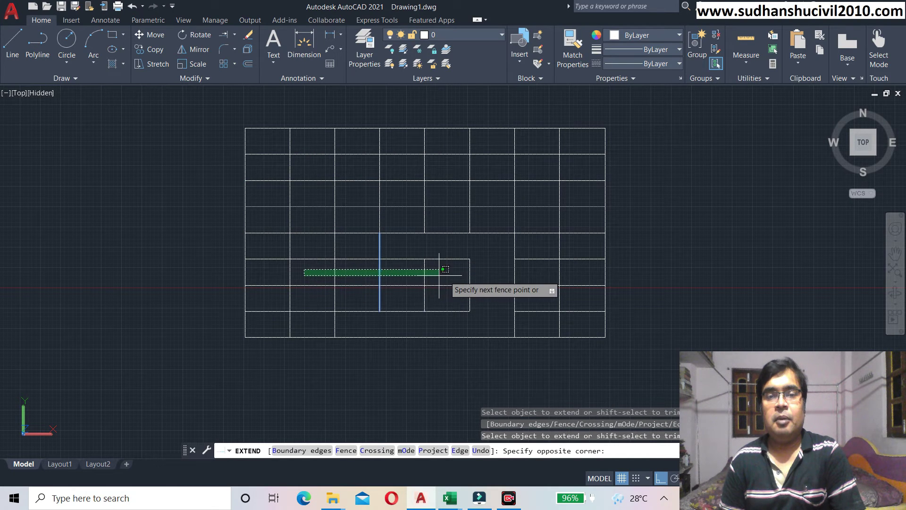
drag(421, 269, 453, 272)
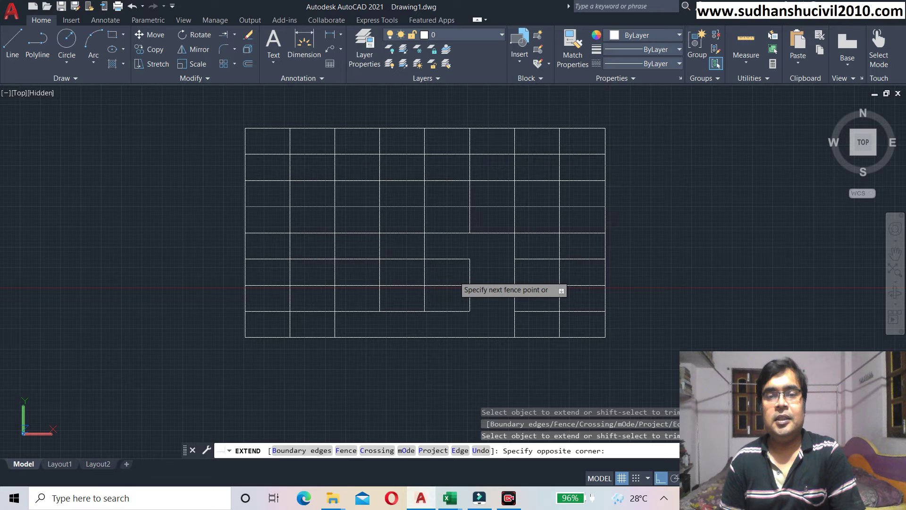
click(452, 270)
click(452, 299)
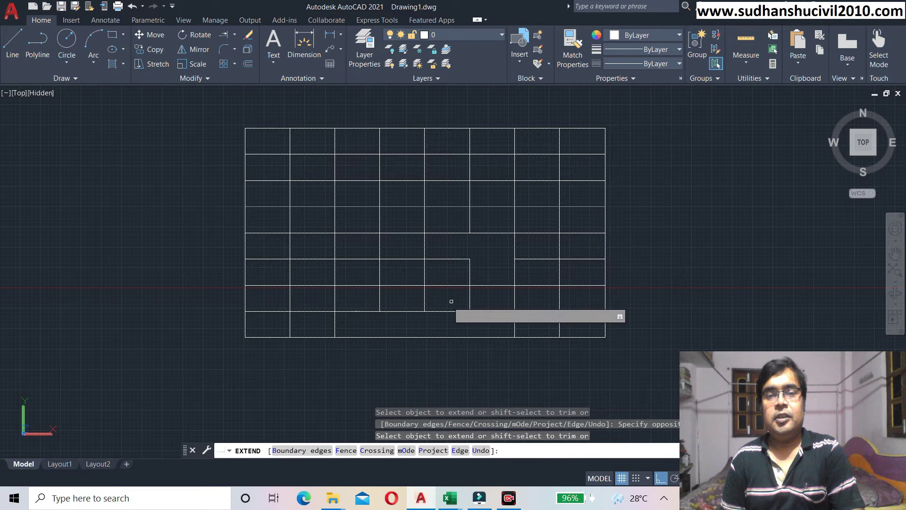
drag(347, 297, 460, 298)
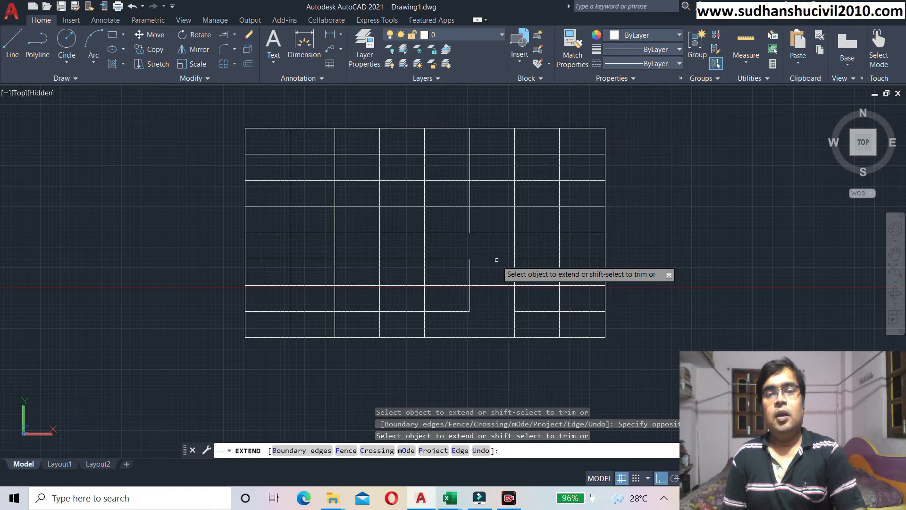
Cancel Extend, undo the line extensions, and restart Extend from the Modify panel.
key(Escape)
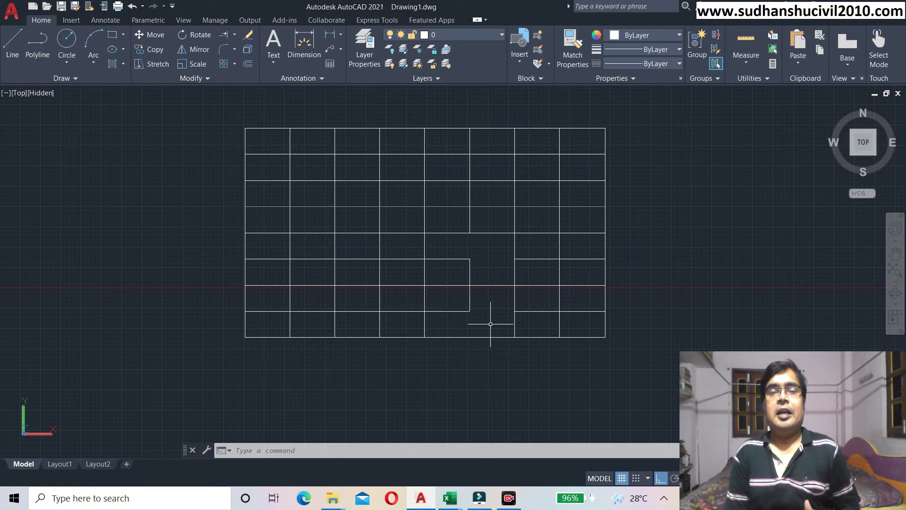
key(ctrl+z)
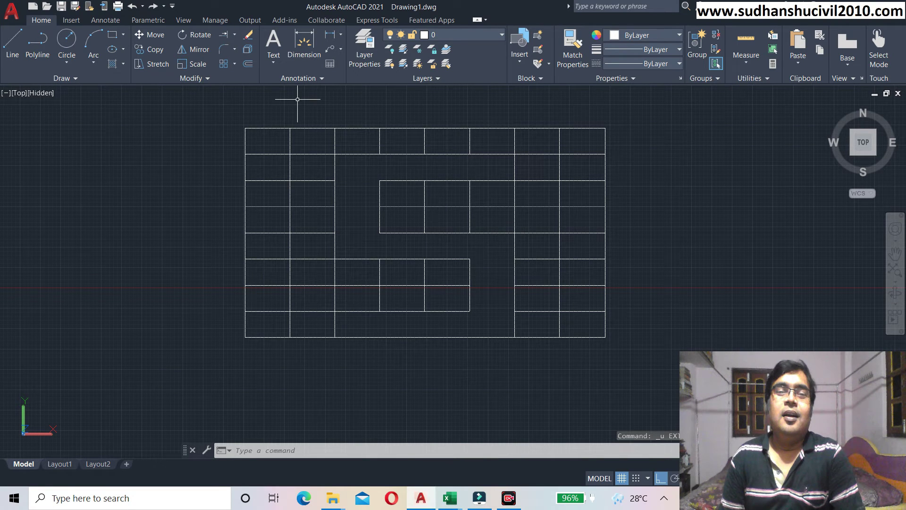
click(224, 37)
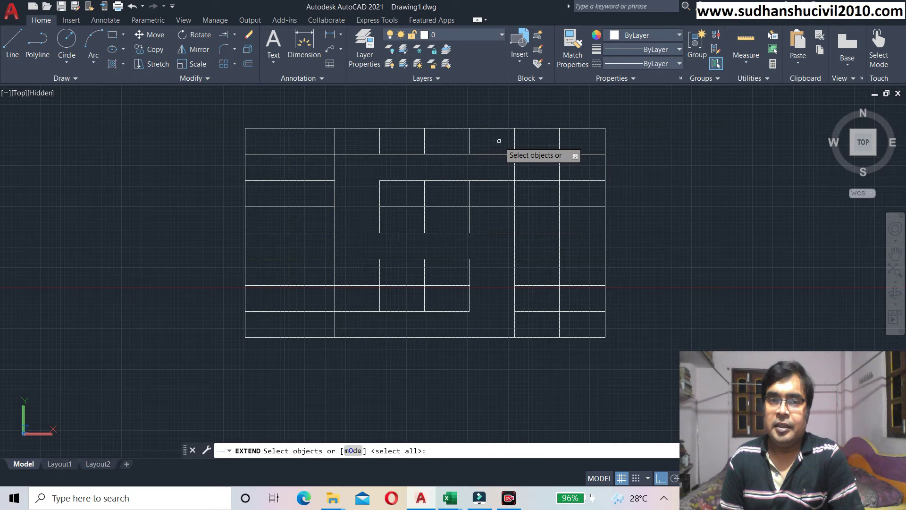
click(499, 141)
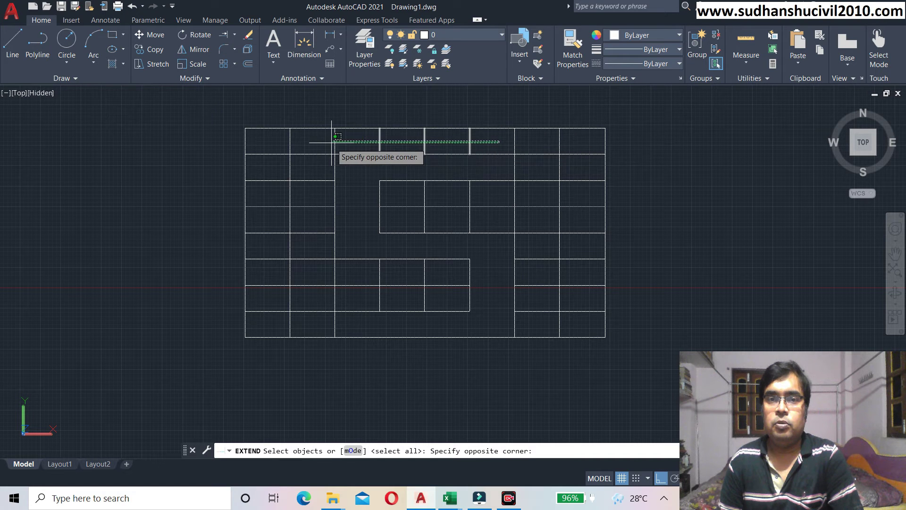
click(307, 145)
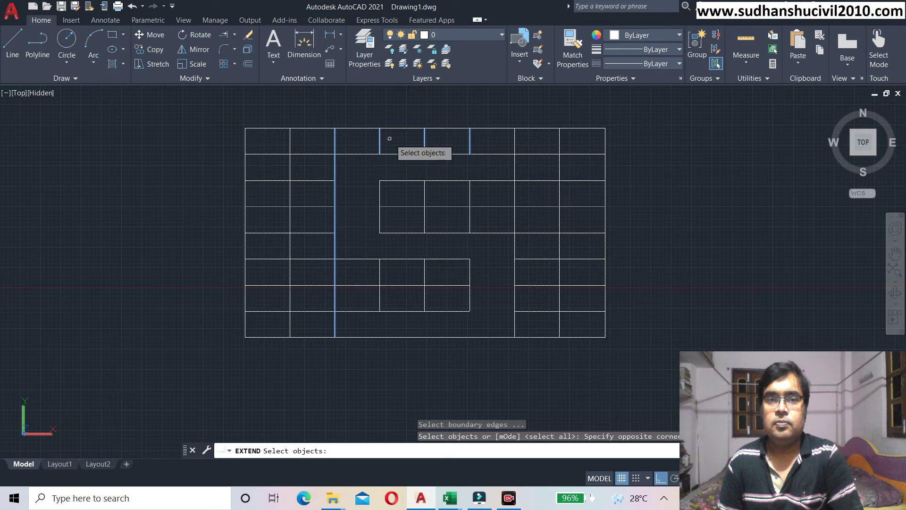
drag(497, 142, 329, 140)
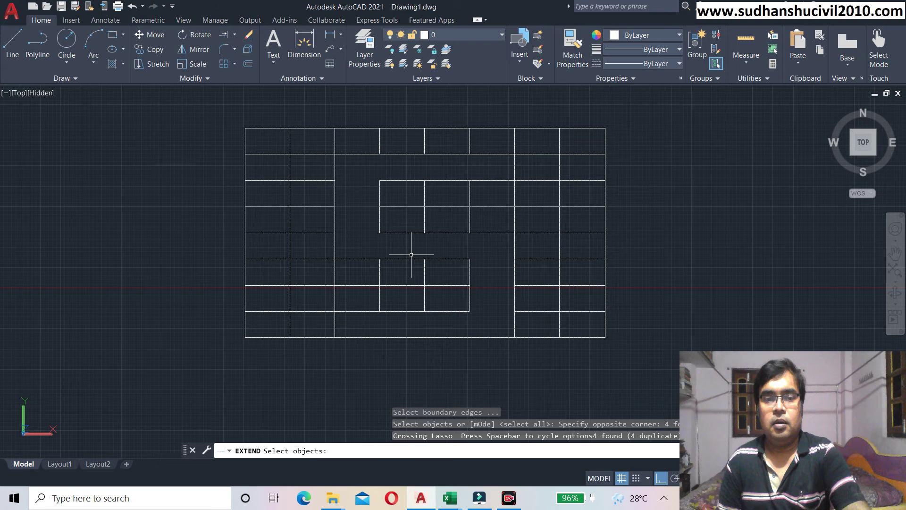
key(Escape)
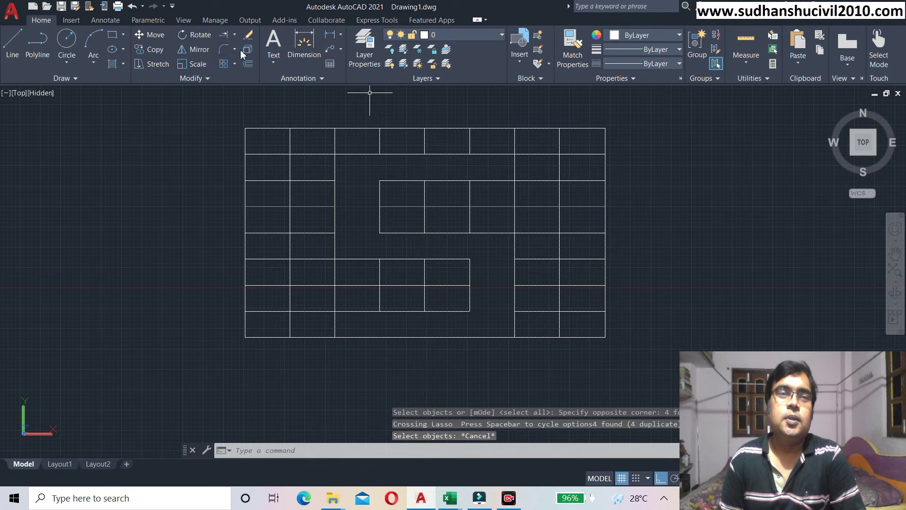
click(224, 37)
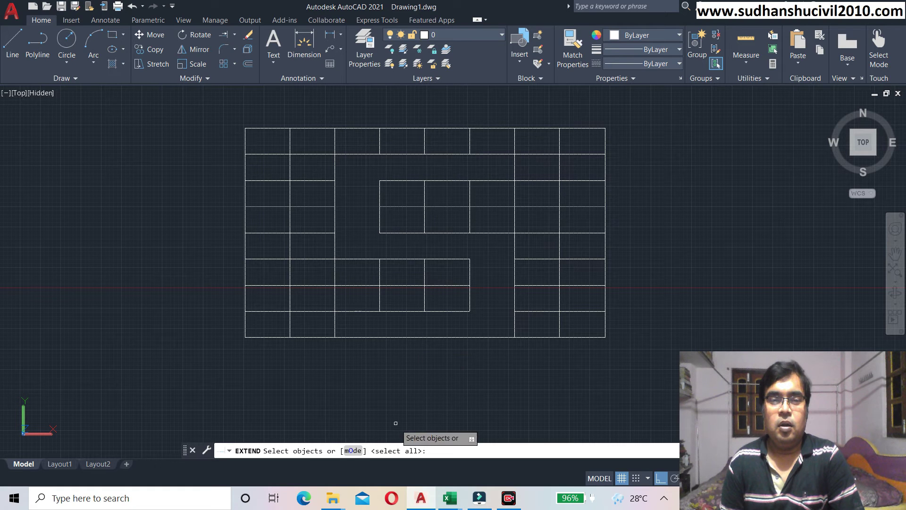
Use all objects as boundaries and extend the top-row lines with a crossing window and fence.
key(Return)
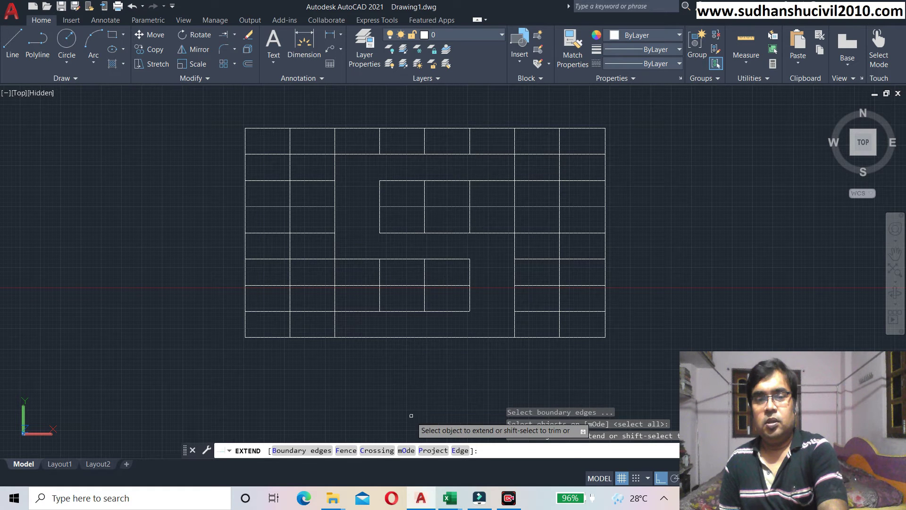
click(375, 452)
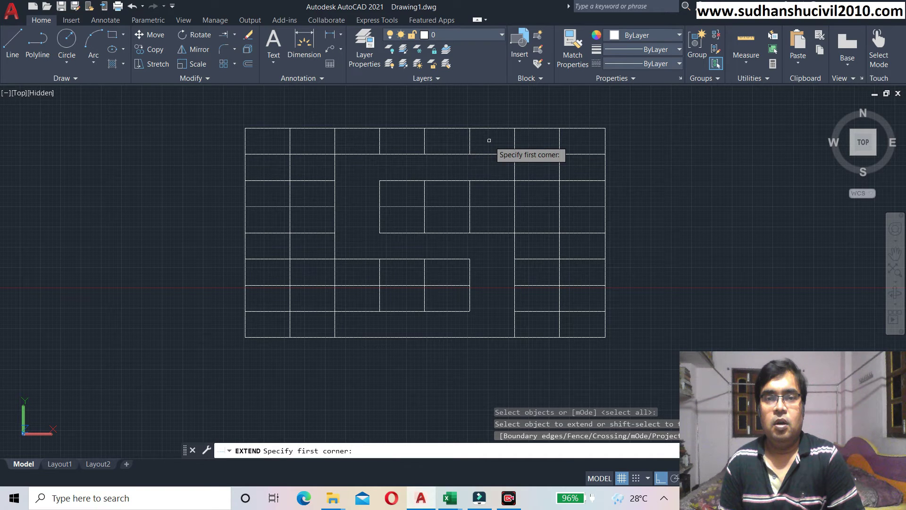
click(489, 139)
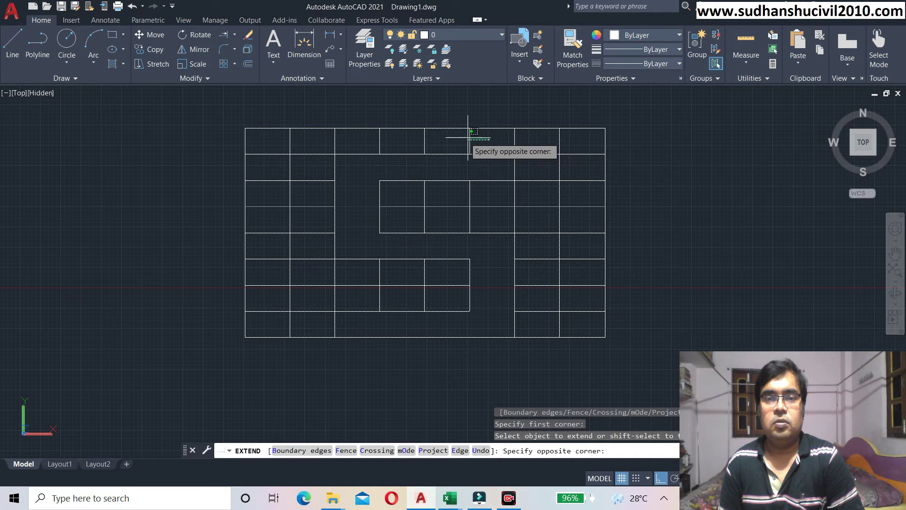
click(362, 137)
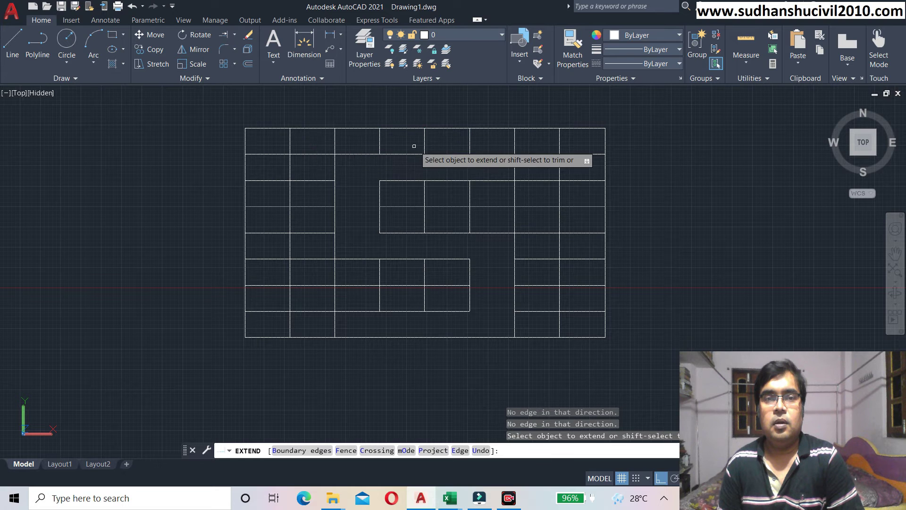
drag(485, 144, 304, 143)
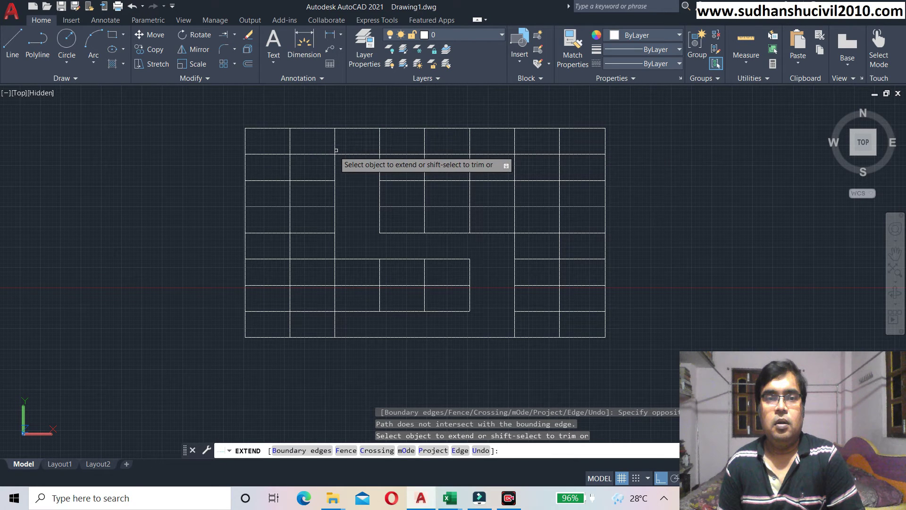
Extend the left-column, lower-middle and bottom-row lines until the grid is unbroken.
click(310, 137)
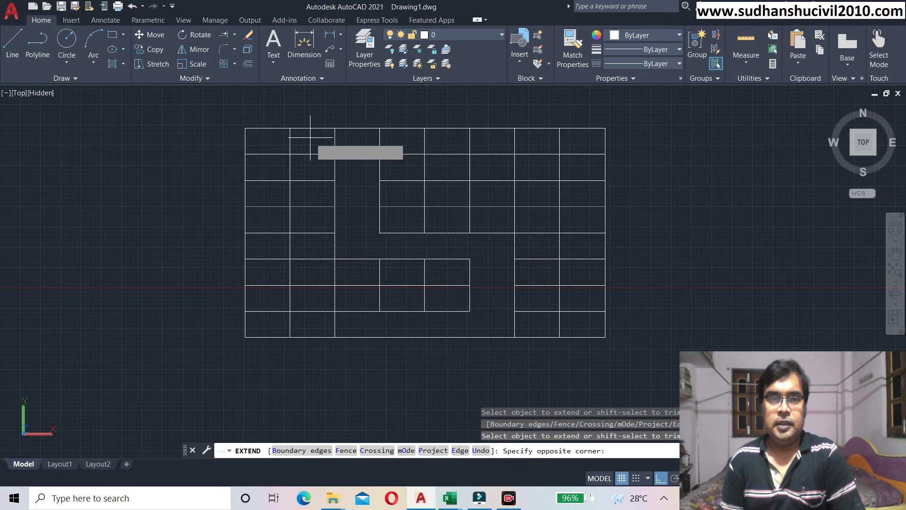
mouse_move(310, 137)
mouse_down()
mouse_move(309, 275)
mouse_move(446, 279)
mouse_up()
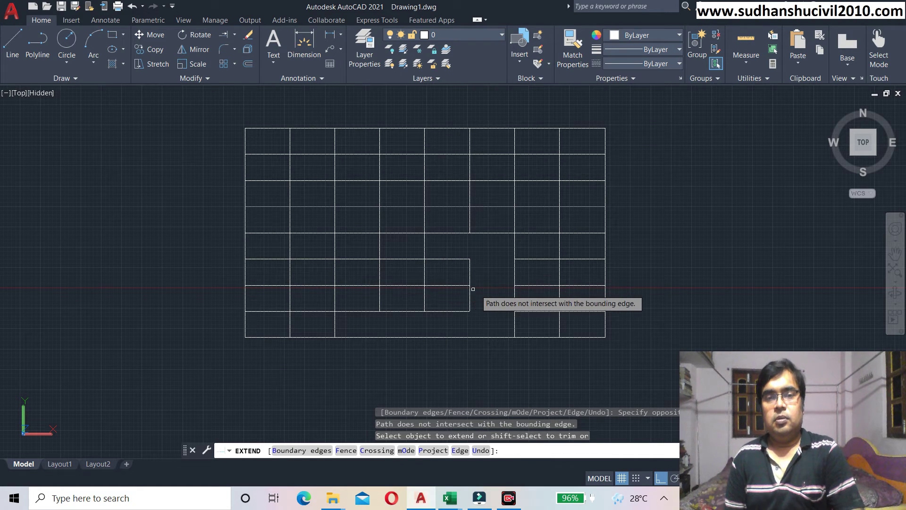
click(453, 267)
click(454, 305)
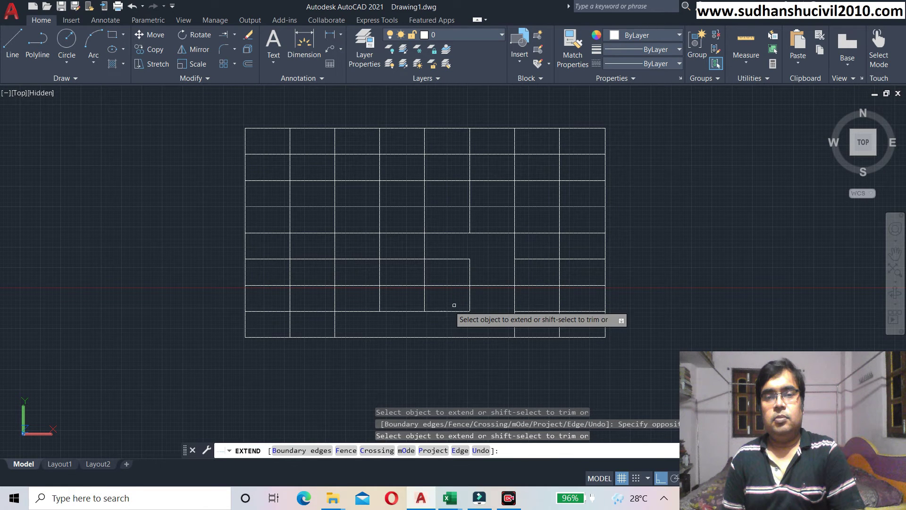
mouse_move(351, 296)
mouse_down()
mouse_move(425, 289)
mouse_move(467, 297)
mouse_up()
mouse_move(450, 212)
mouse_down()
mouse_move(524, 220)
mouse_move(541, 276)
mouse_up()
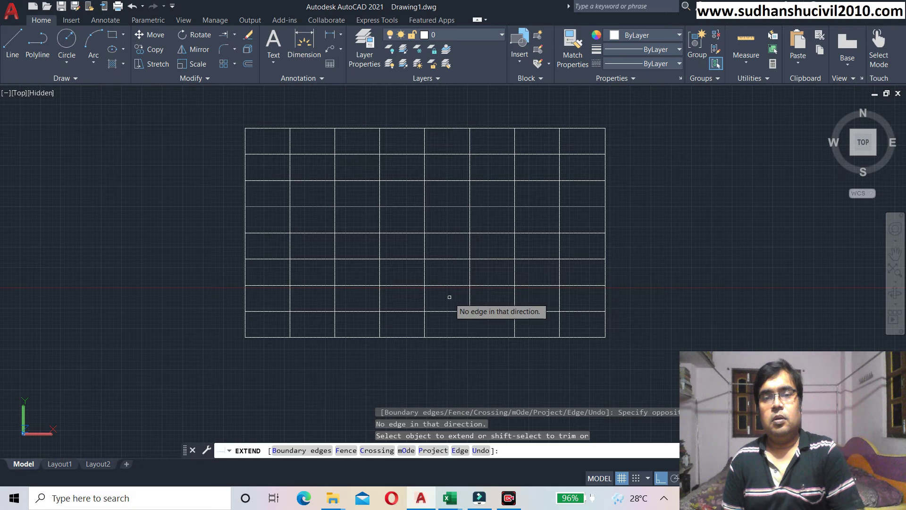
drag(447, 300, 451, 331)
drag(447, 292, 495, 298)
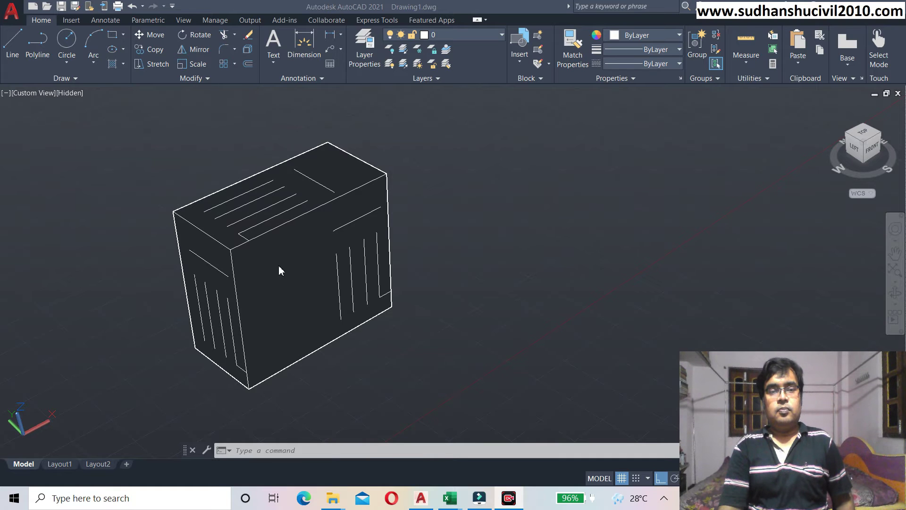
Start Extend with EX, using all objects as boundaries and Project set to None.
click(253, 450)
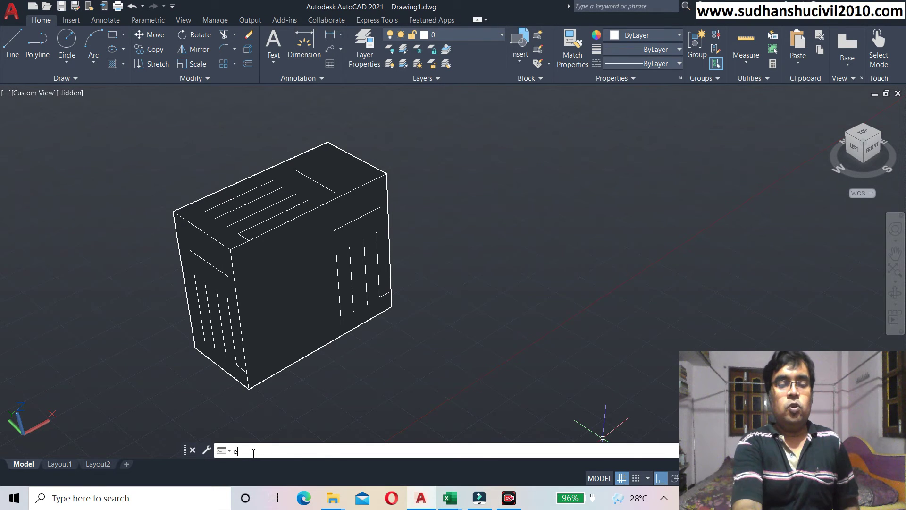
text(ex)
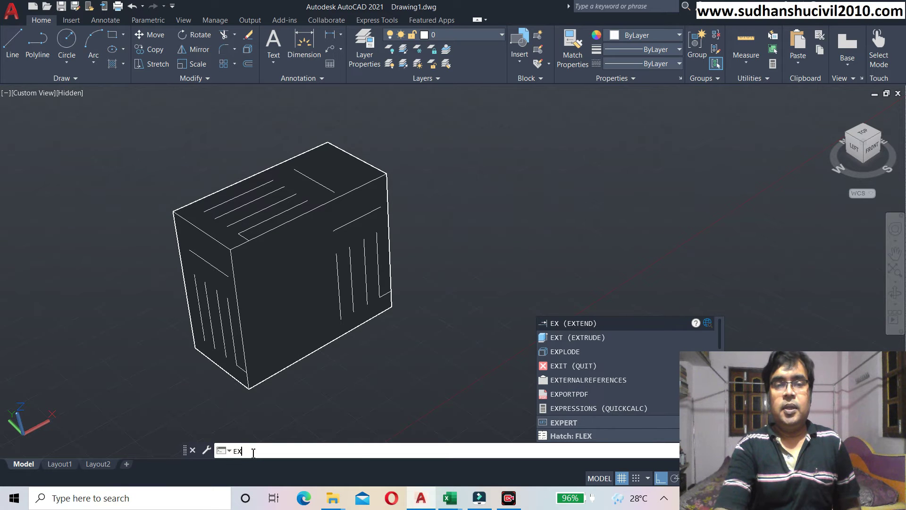
key(Return)
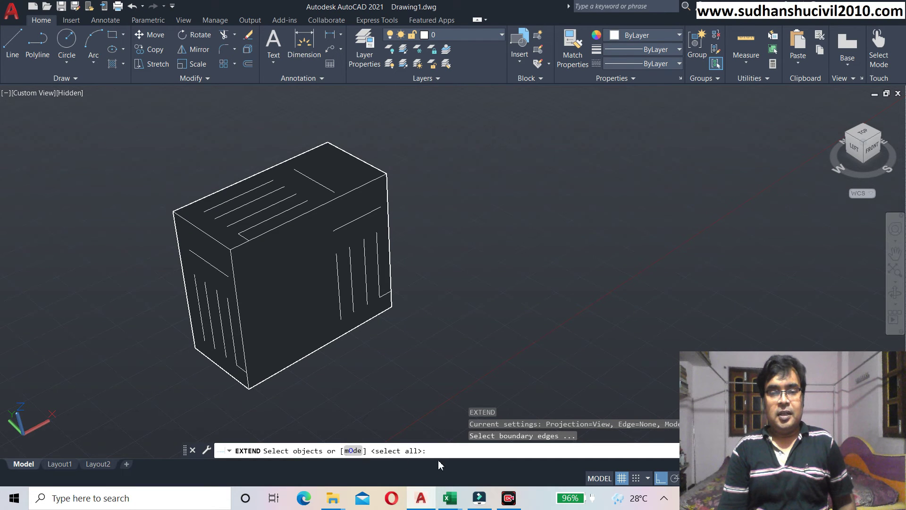
key(Return)
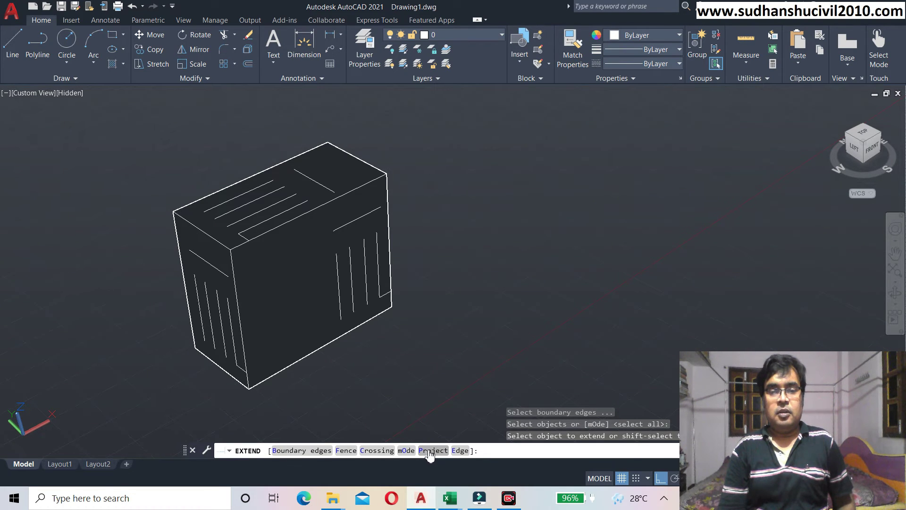
click(429, 451)
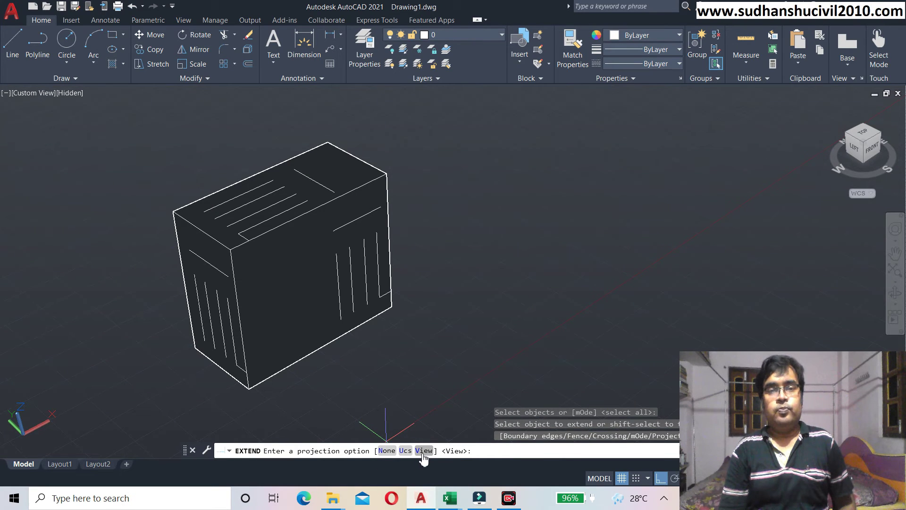
mouse_move(375, 451)
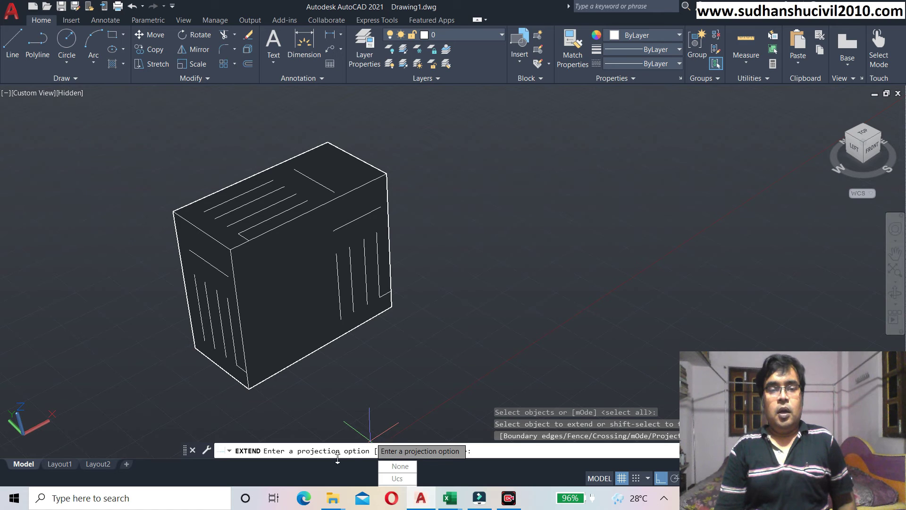
click(399, 466)
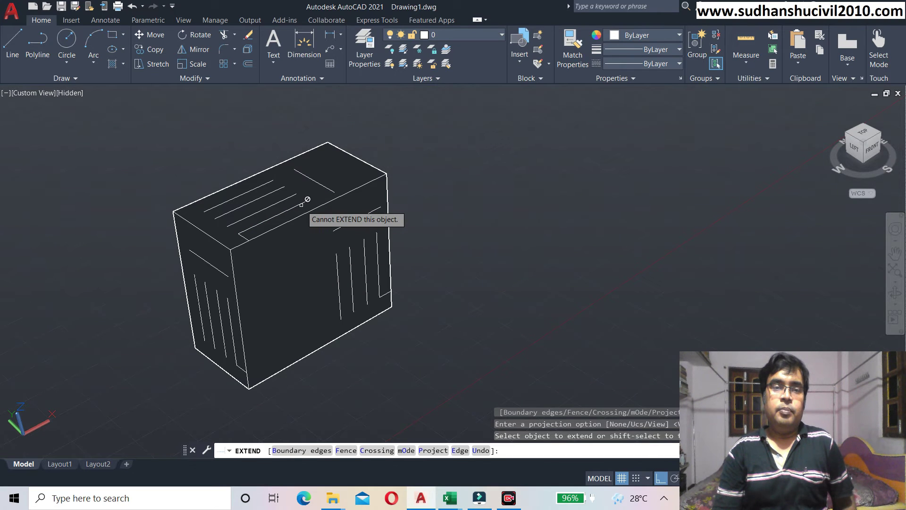
Zoom and orbit around the box to see its top-face lines from another angle.
scroll(307, 202, up, 1)
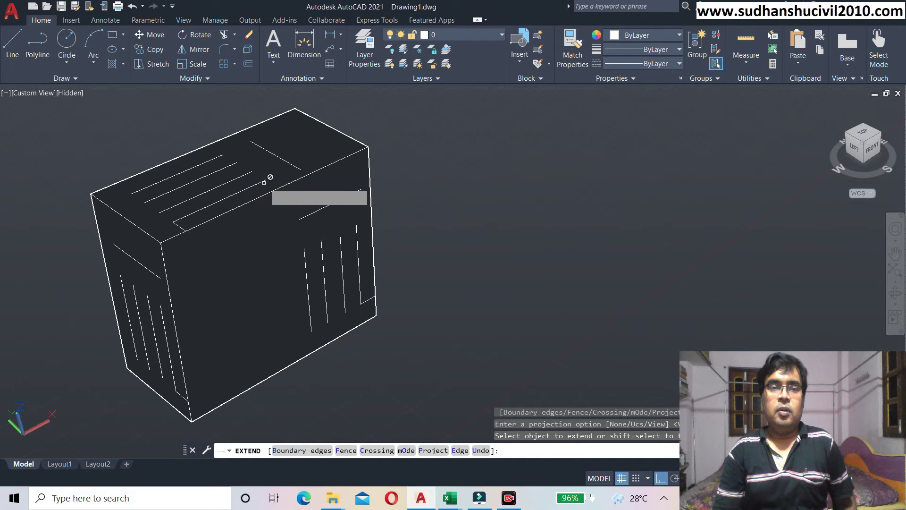
scroll(263, 174, up, 2)
scroll(253, 177, up, 2)
scroll(243, 162, down, 3)
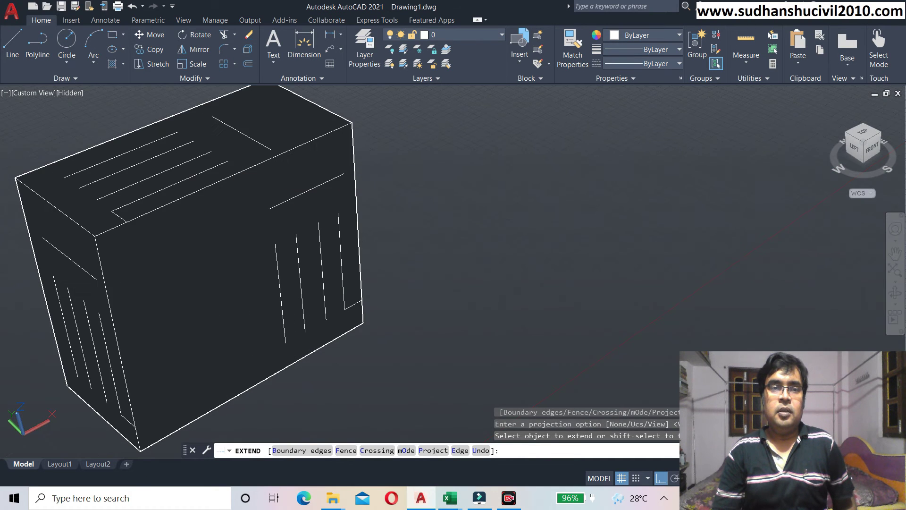
shift+middle_drag(243, 162, 402, 242)
scroll(363, 251, up, 3)
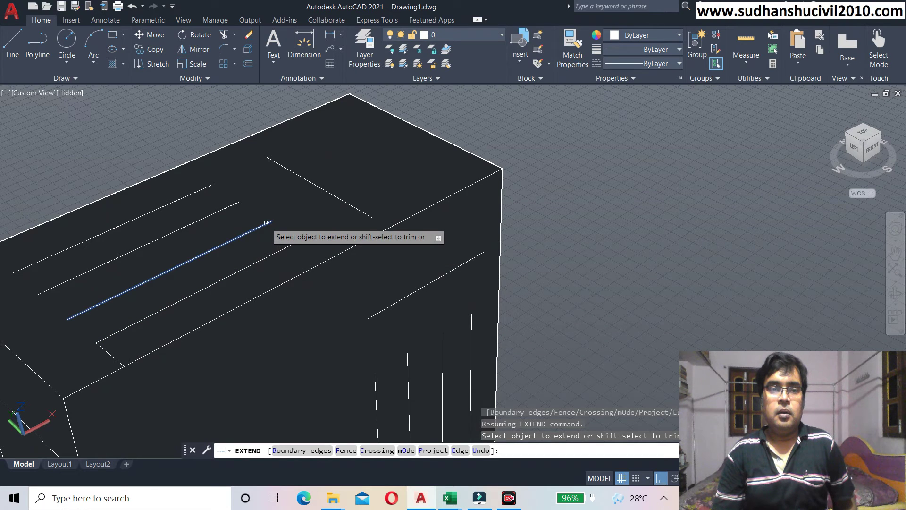
scroll(453, 273, down, 2)
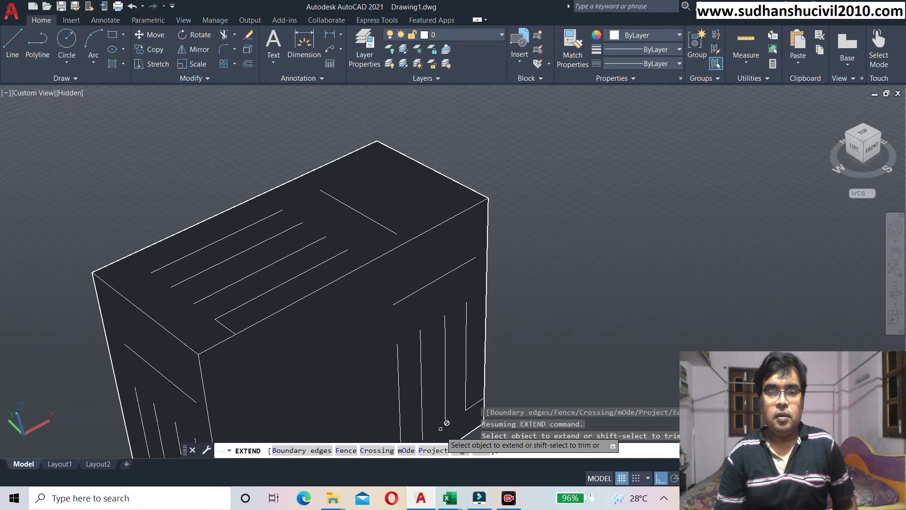
With projection set to None, extend two top-face lines to the crossing line.
click(436, 452)
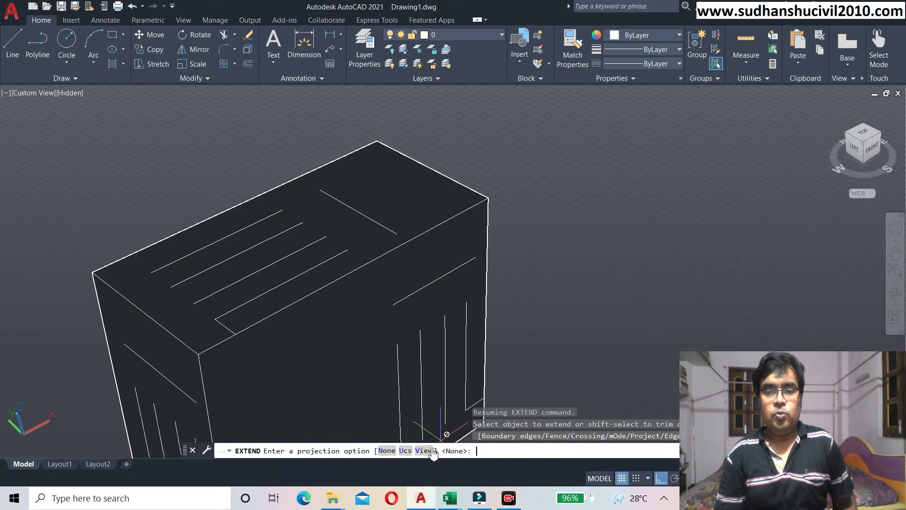
click(391, 450)
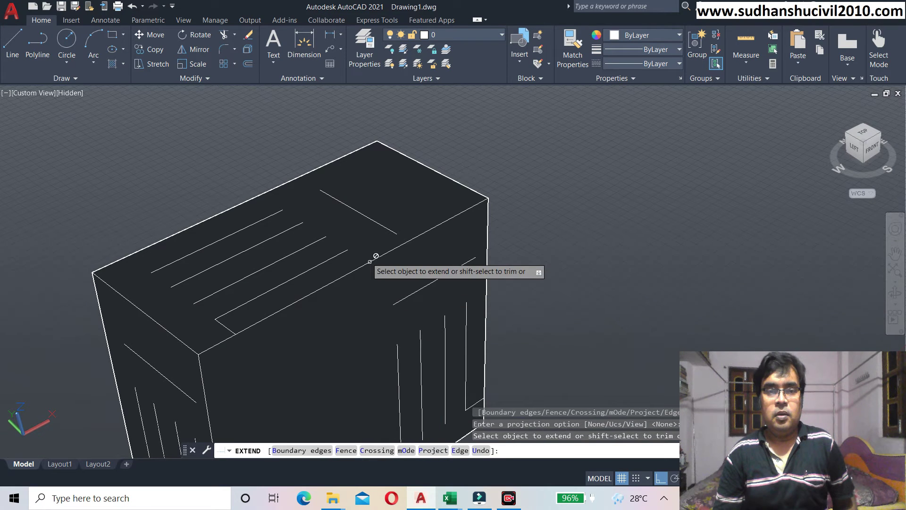
click(341, 250)
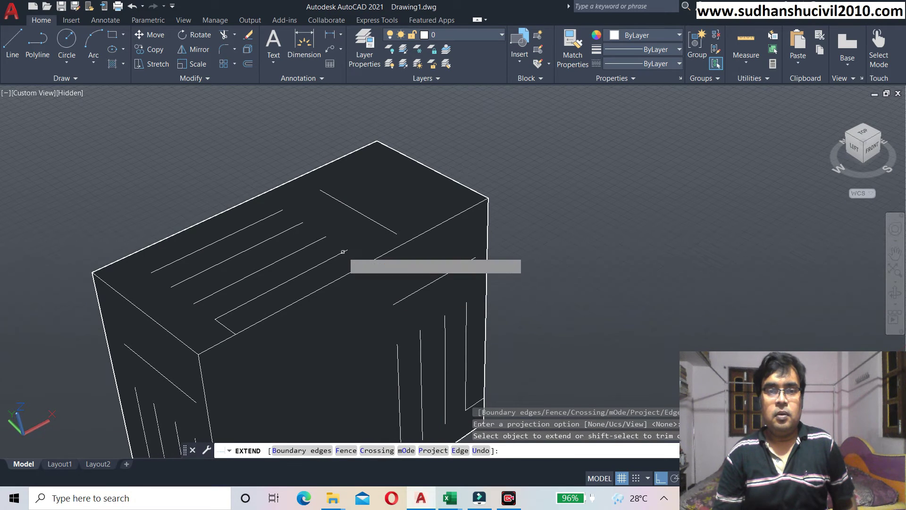
click(342, 253)
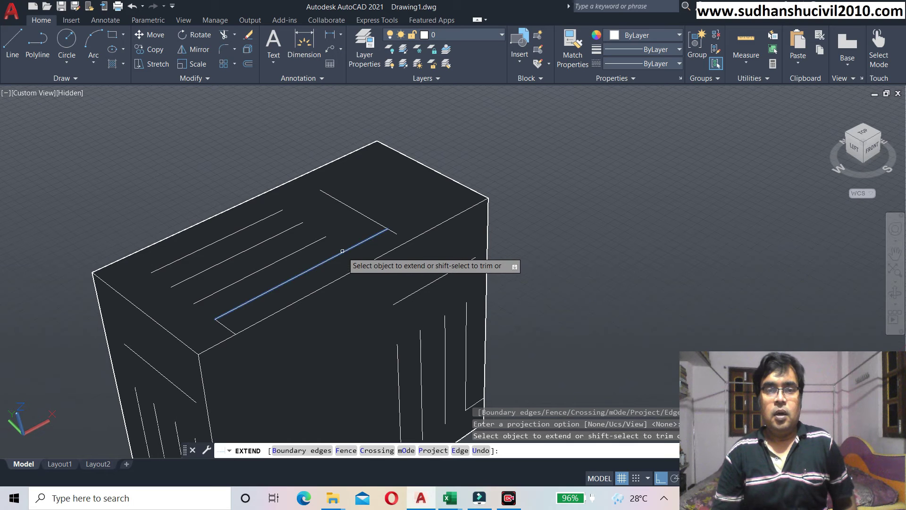
click(342, 252)
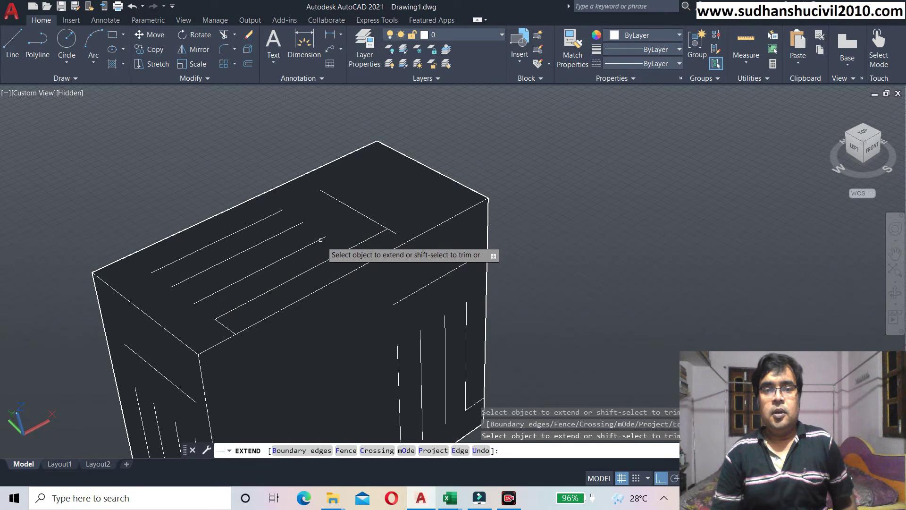
click(296, 224)
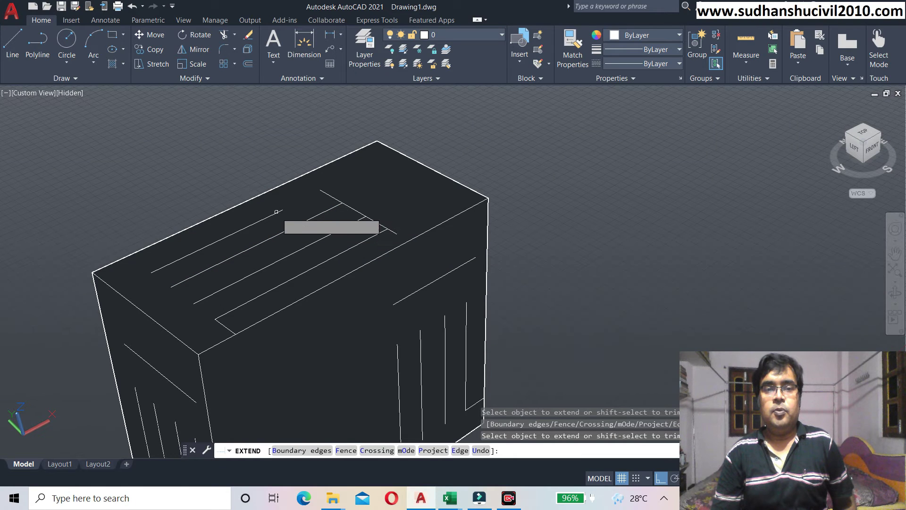
Try extending the remaining top-face lines, then end Extend and recentre the box.
click(278, 213)
click(280, 212)
scroll(280, 212, up, 2)
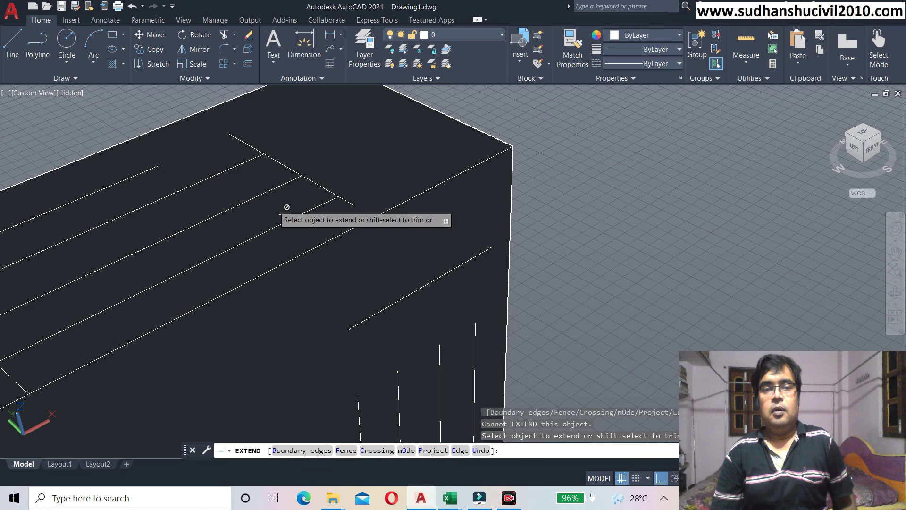
scroll(289, 195, up, 2)
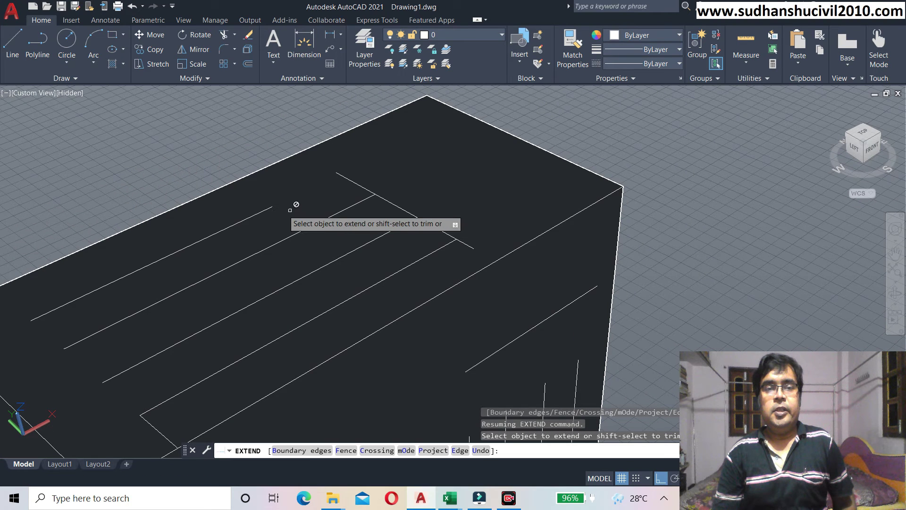
scroll(263, 202, up, 1)
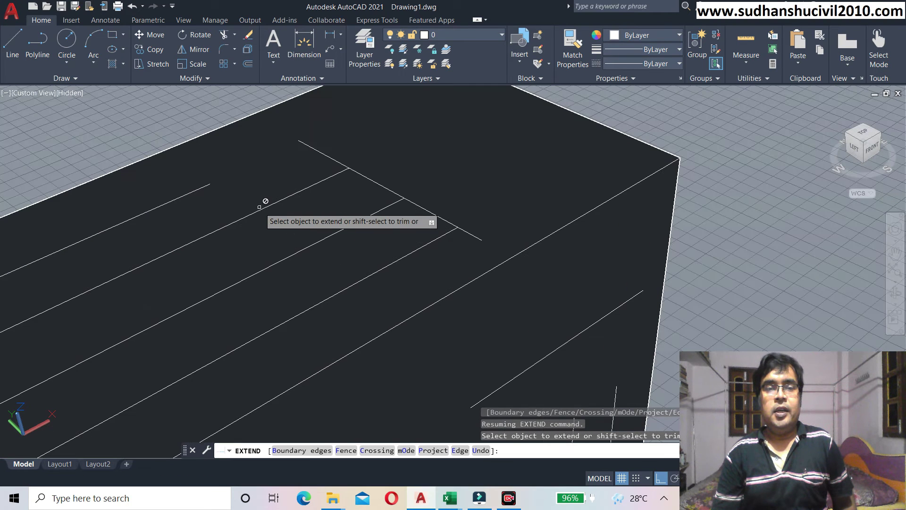
click(206, 185)
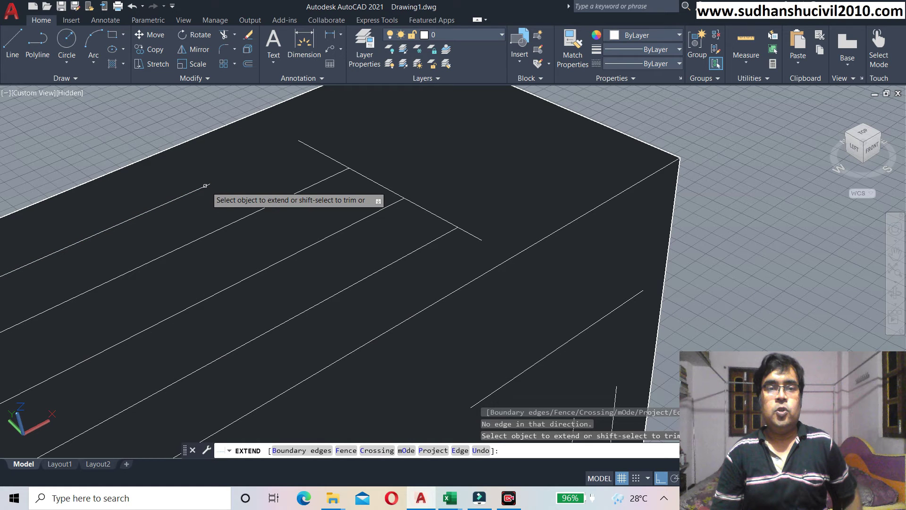
key(Return)
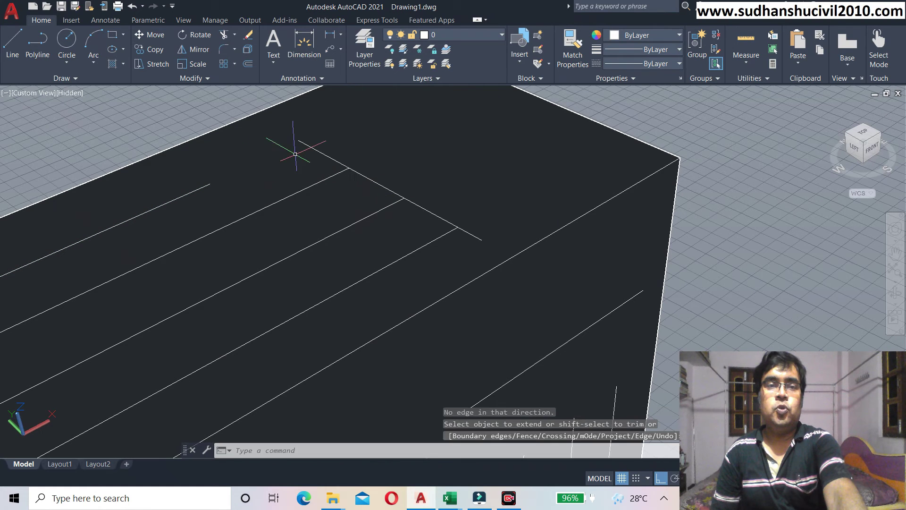
key(Escape)
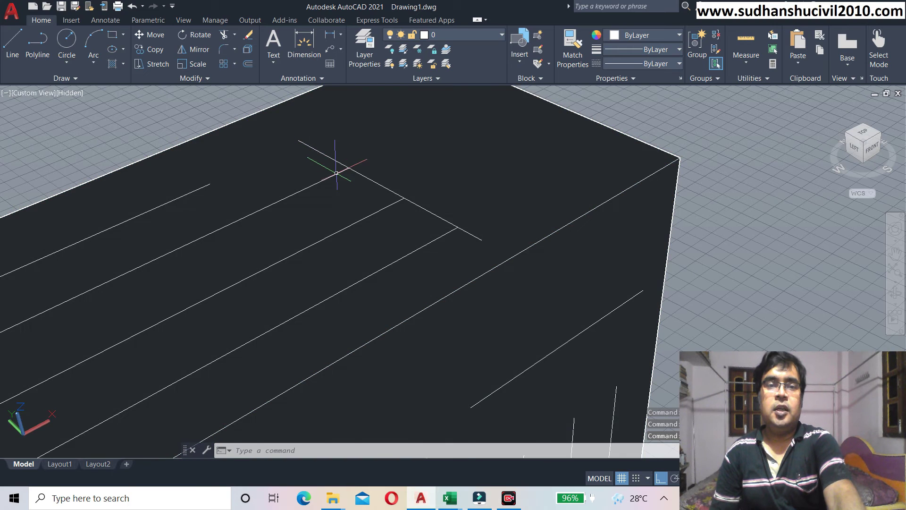
scroll(336, 173, down, 5)
middle_drag(337, 230, 269, 161)
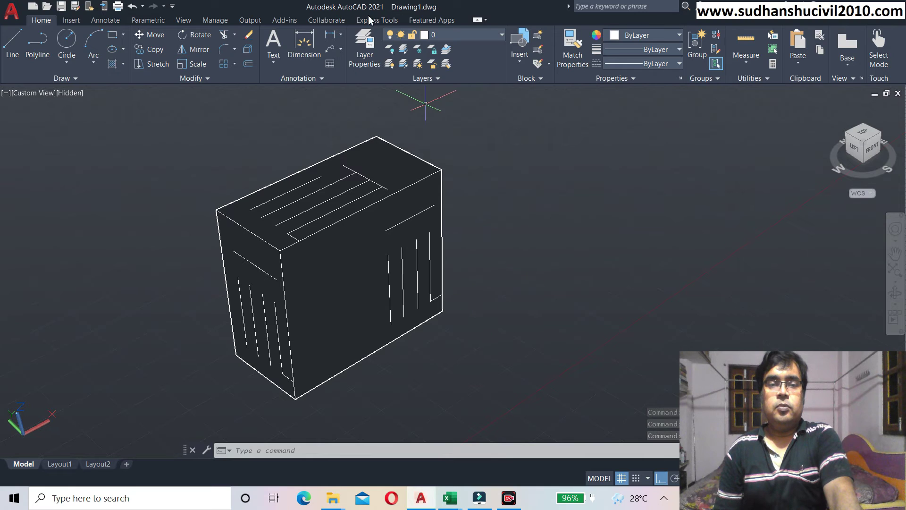
Restart Extend with the X alias, using all objects as boundaries and projection None.
click(286, 449)
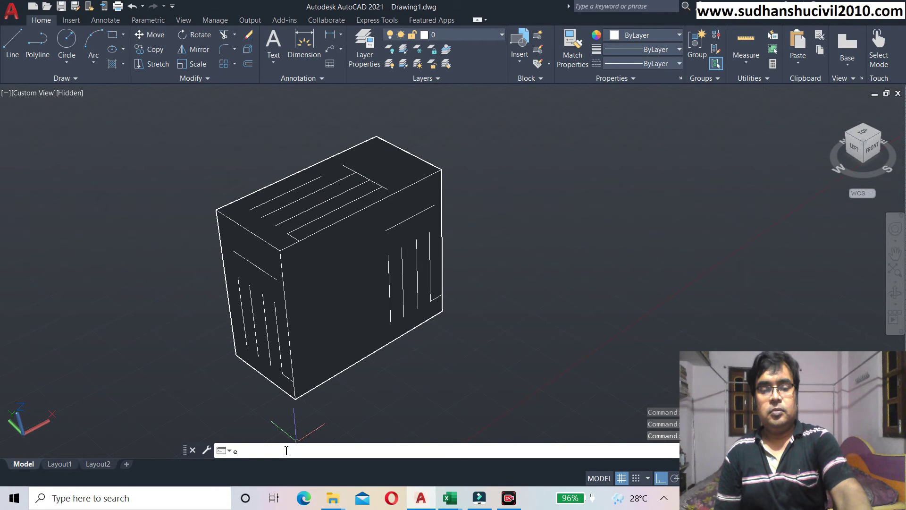
text(x)
key(Return)
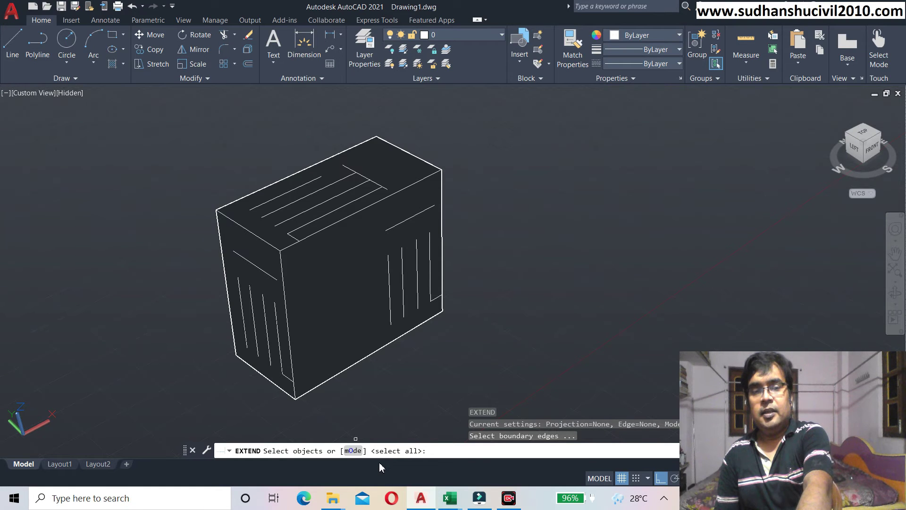
key(Return)
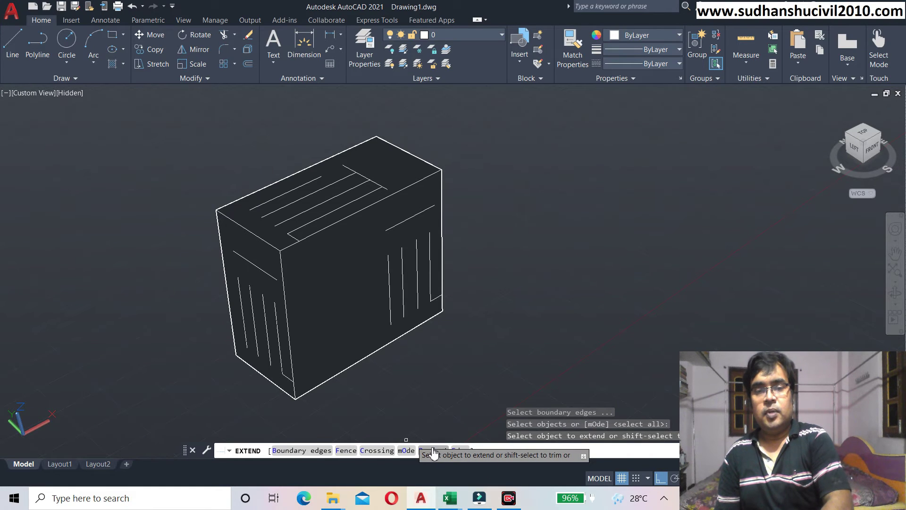
click(432, 450)
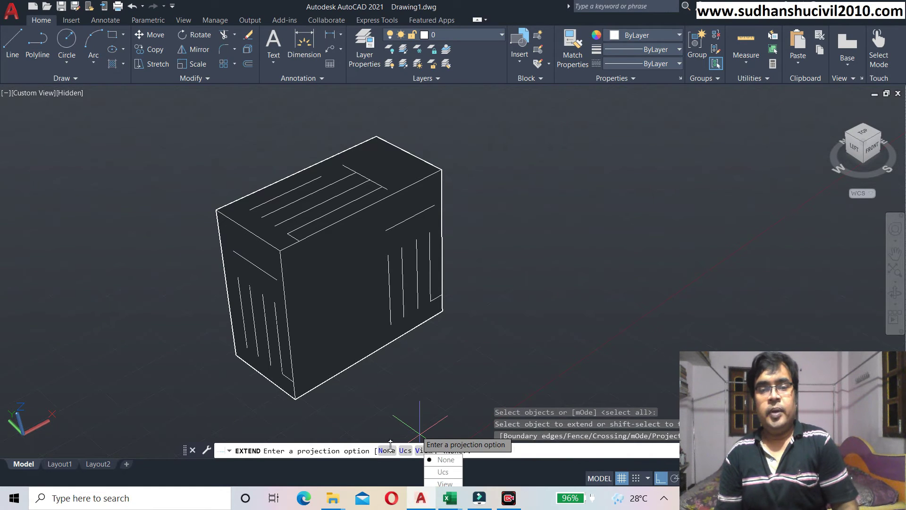
click(387, 450)
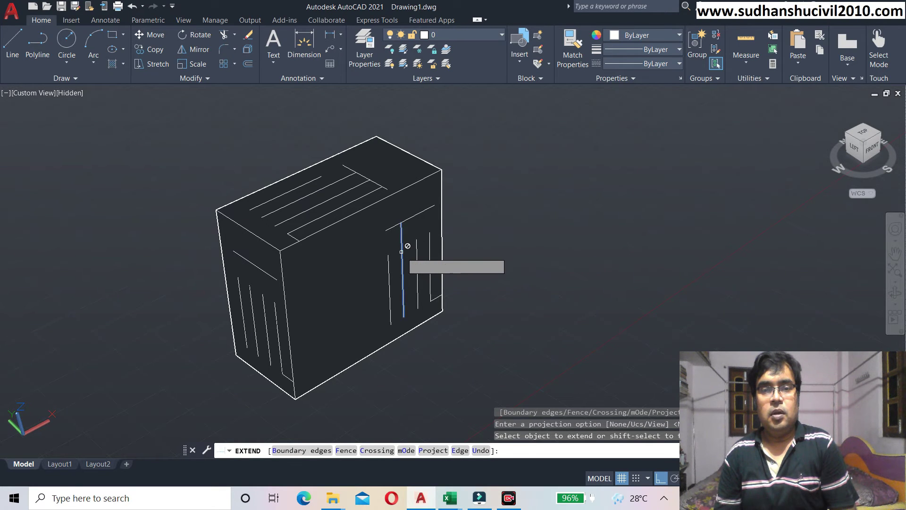
Zoom in and try extending the short vertical lines on the box's right face.
click(402, 251)
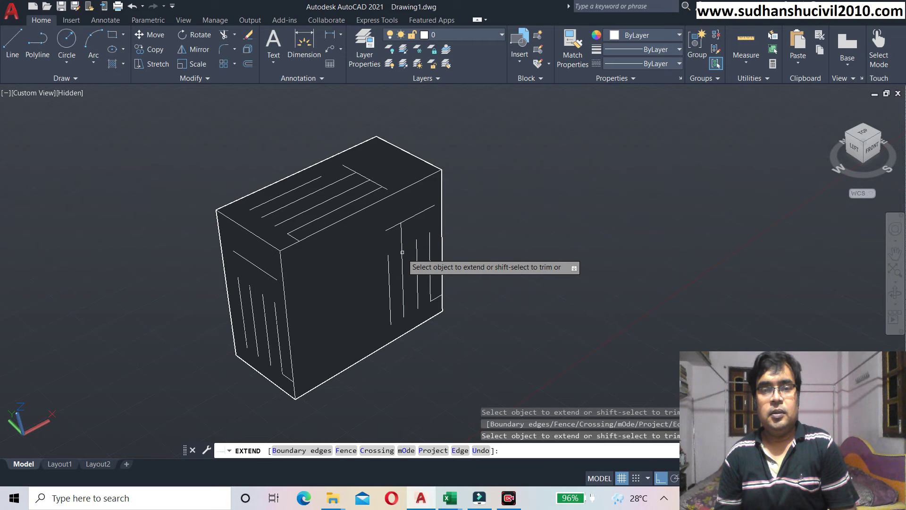
scroll(453, 271, up, 2)
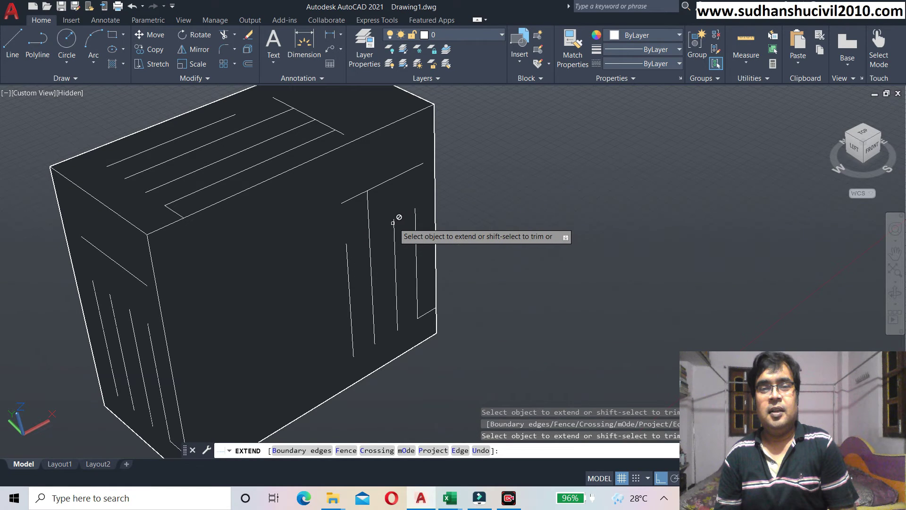
scroll(395, 219, up, 2)
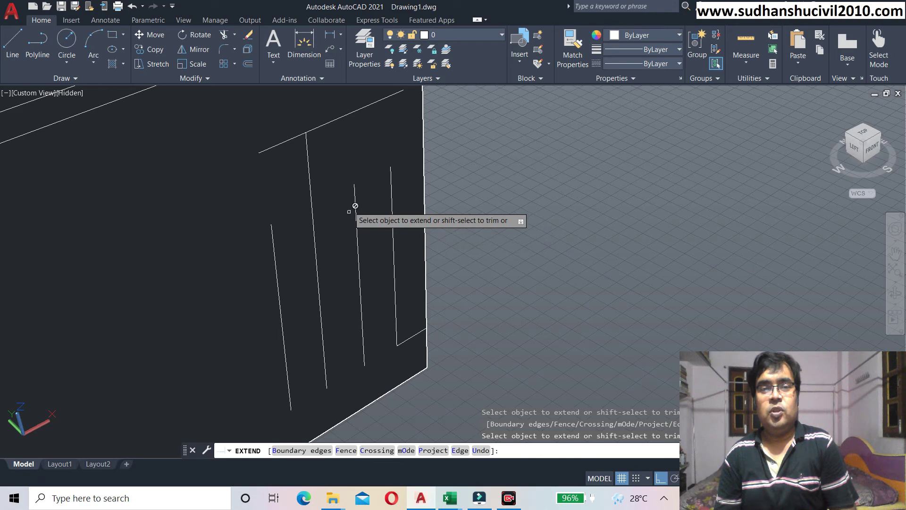
click(356, 190)
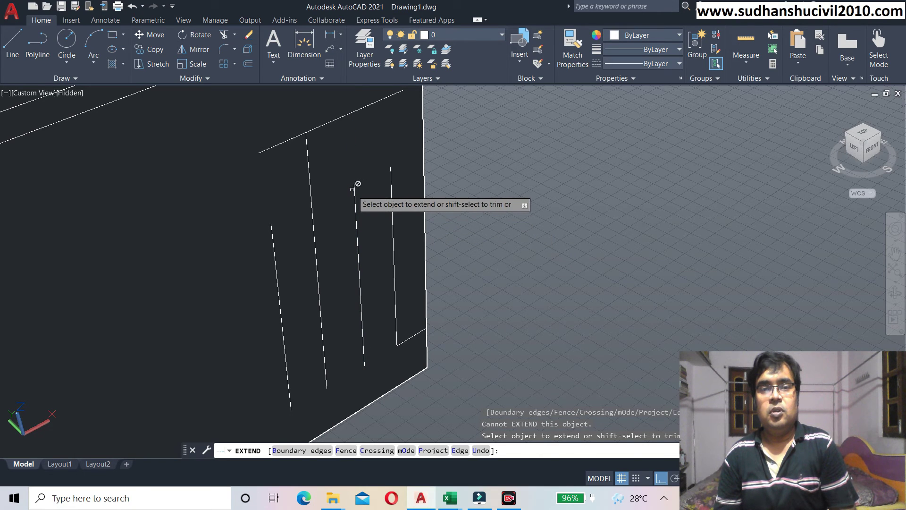
click(357, 191)
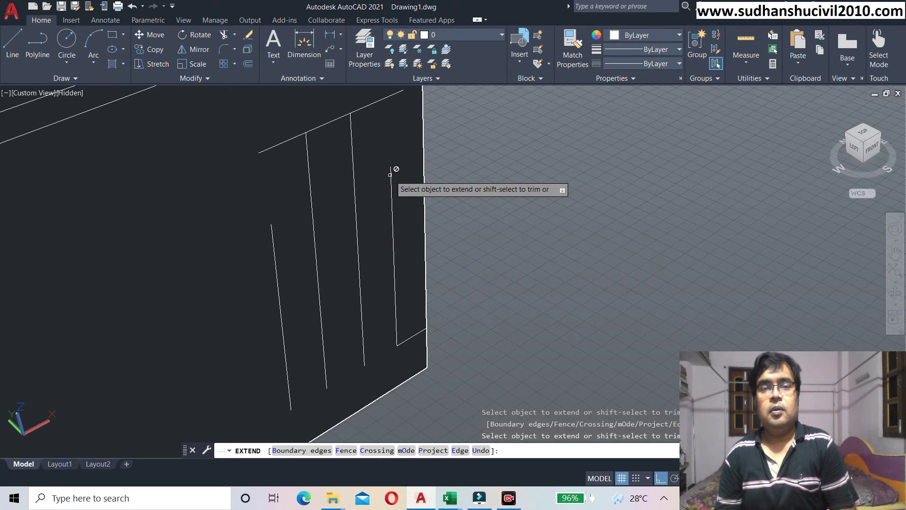
click(391, 175)
scroll(391, 174, down, 3)
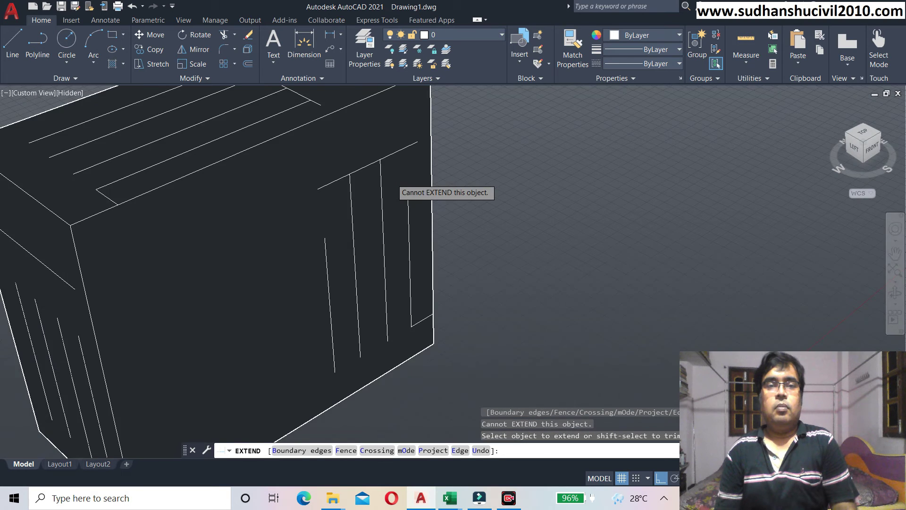
scroll(342, 195, down, 2)
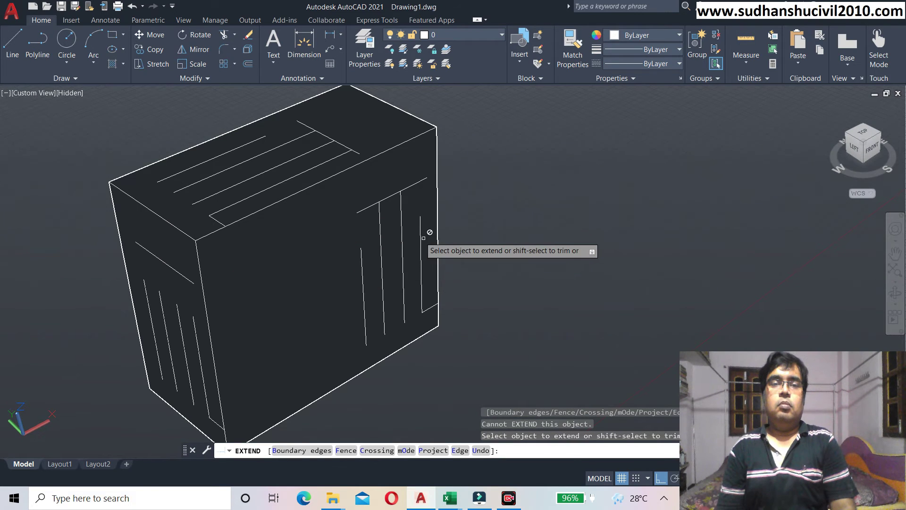
scroll(394, 255, up, 2)
scroll(372, 201, up, 2)
scroll(384, 158, down, 1)
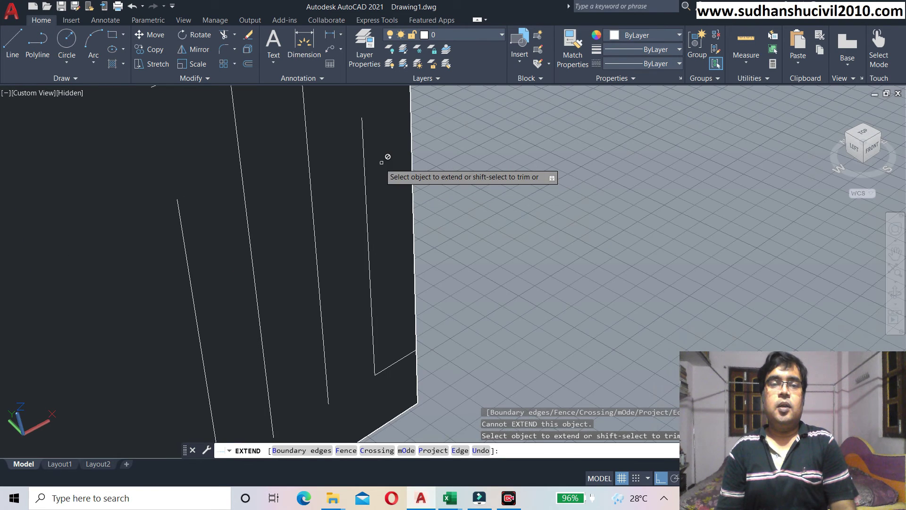
scroll(380, 163, down, 1)
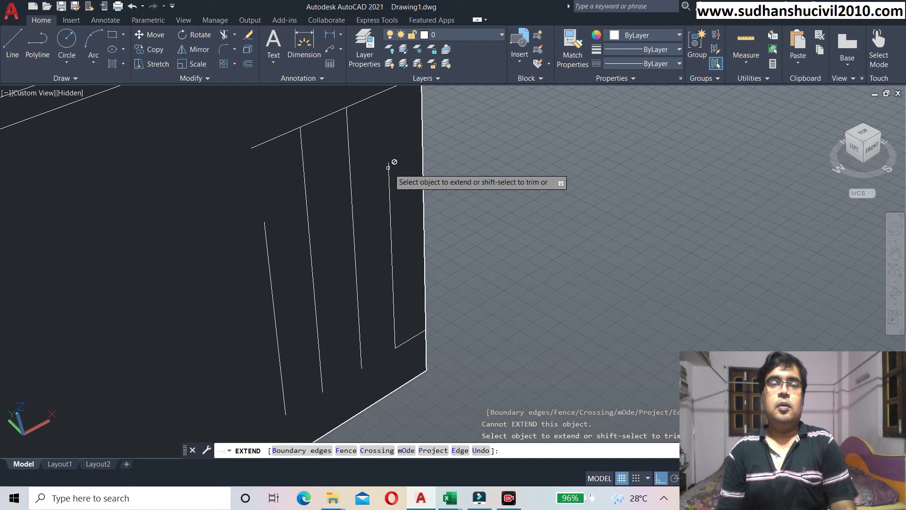
Keep picking the right-face vertical line to extend it up to the top edge.
click(388, 167)
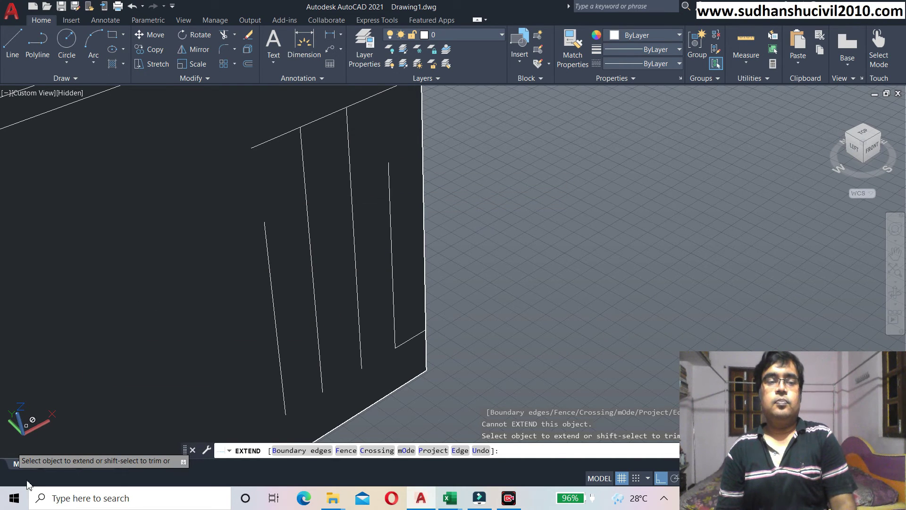
scroll(456, 277, down, 2)
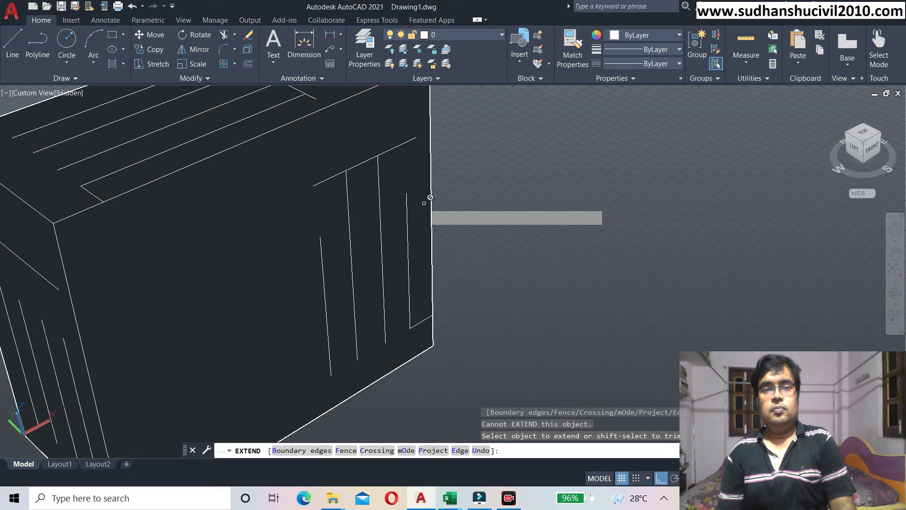
click(407, 196)
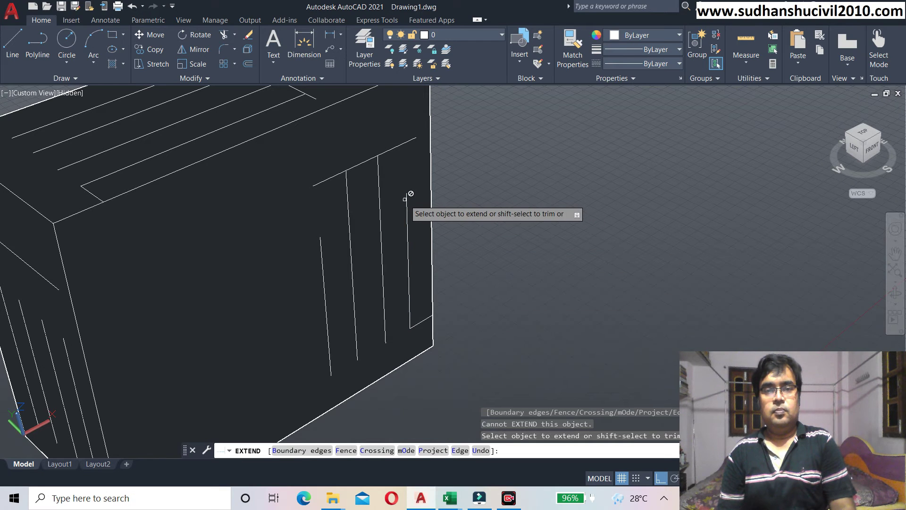
click(408, 194)
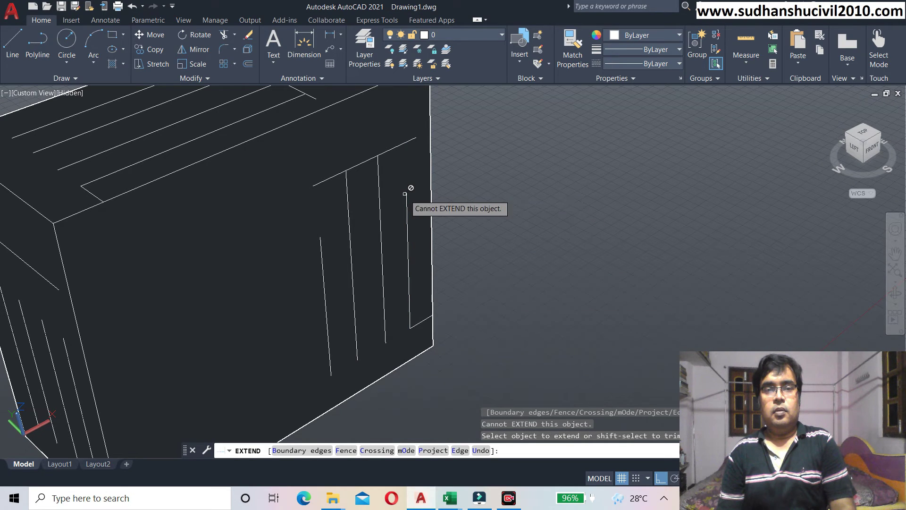
click(408, 195)
click(408, 195)
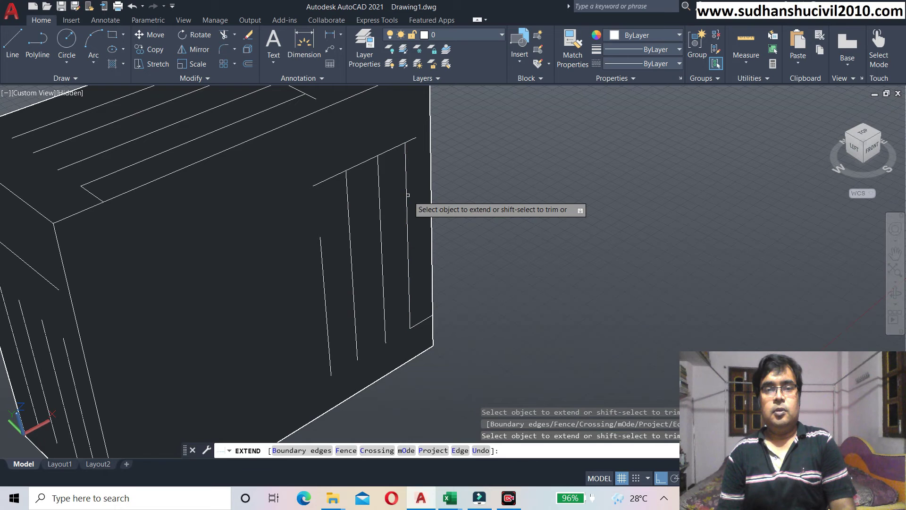
scroll(425, 192, down, 2)
shift+middle_drag(296, 276, 488, 218)
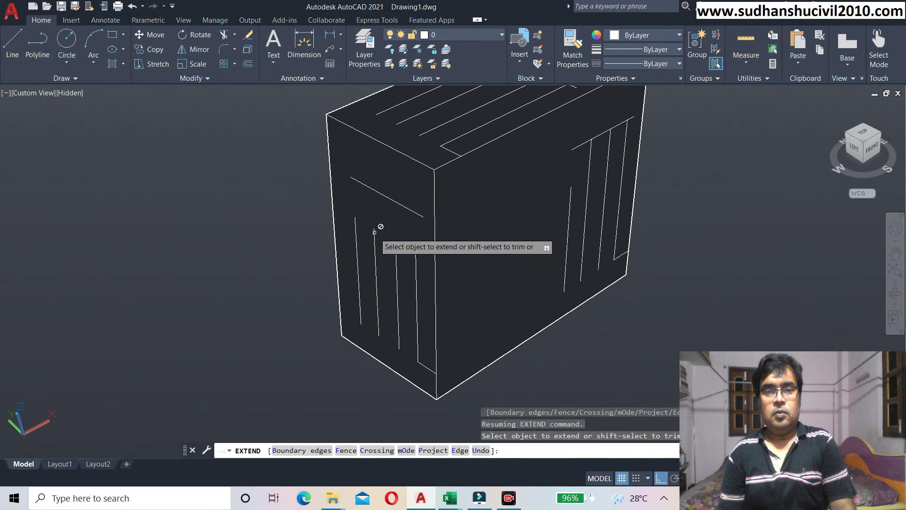
Zoom in and try extending a vertical line on the box's left face.
scroll(425, 251, up, 1)
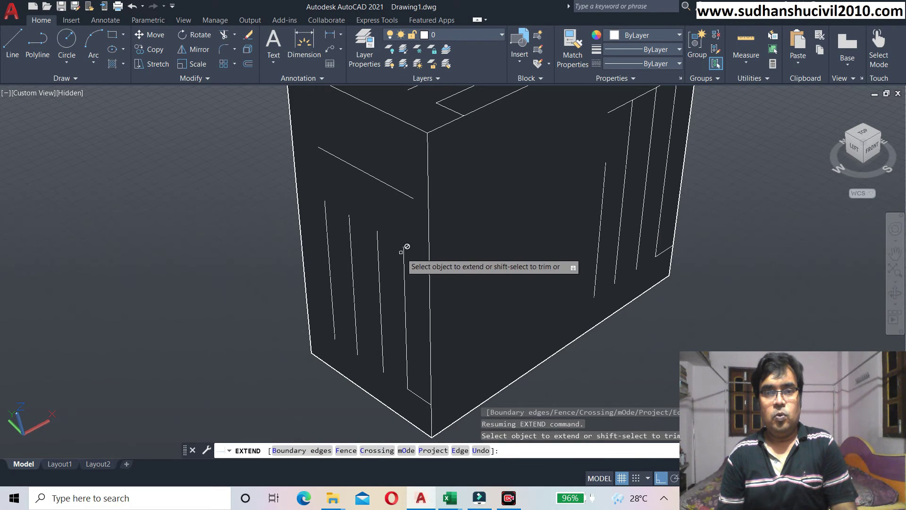
scroll(405, 253, up, 2)
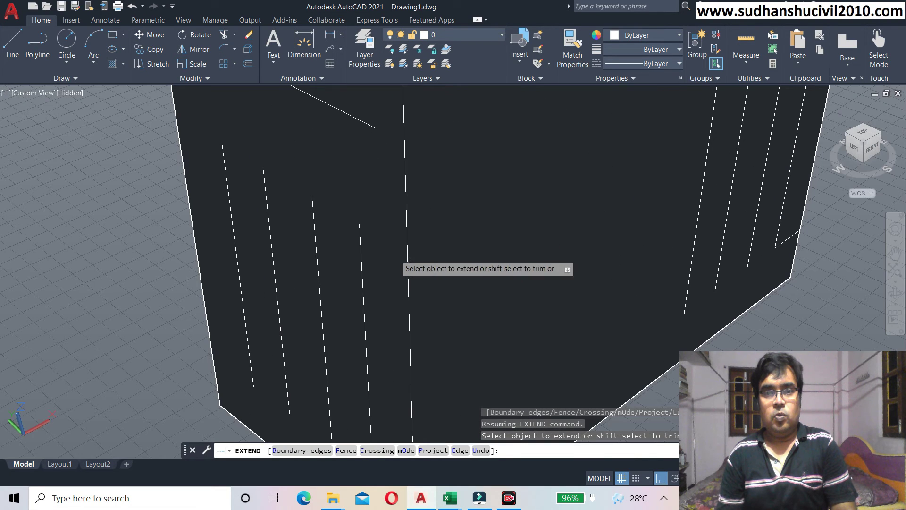
click(361, 228)
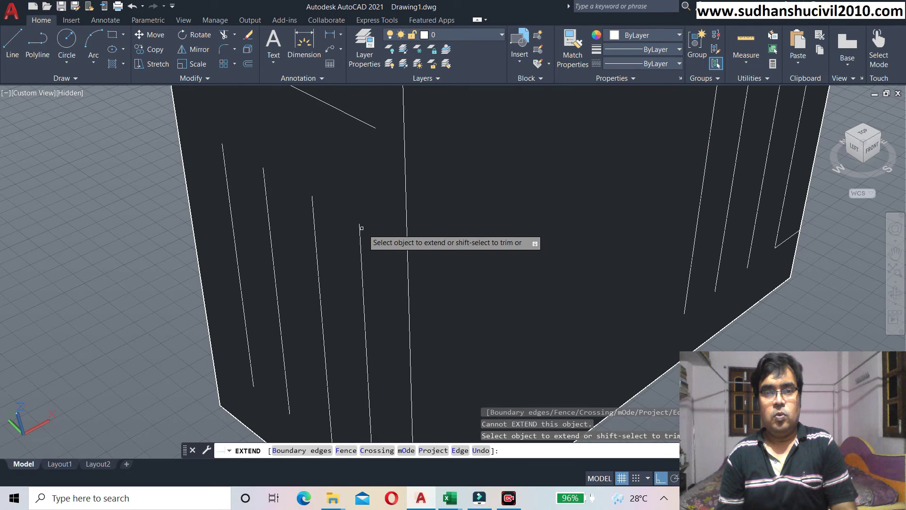
scroll(361, 228, down, 4)
click(388, 244)
click(430, 331)
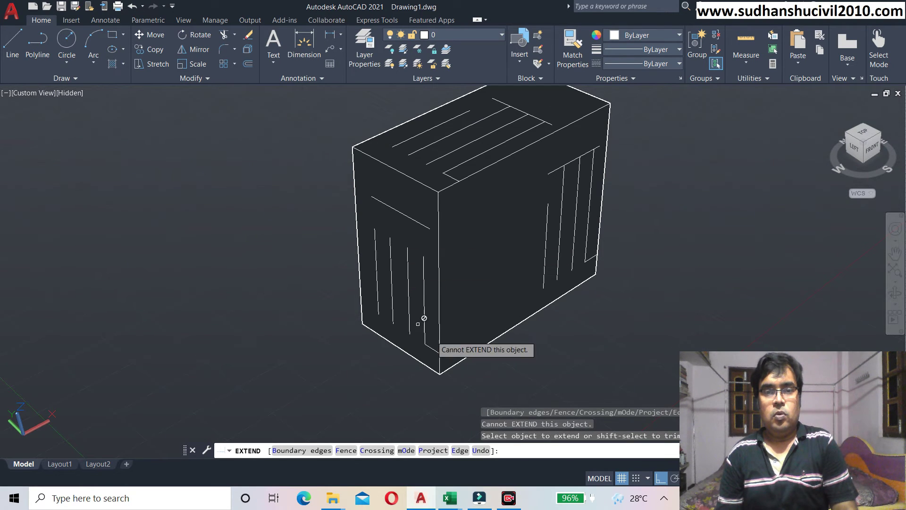
Set projection to None and extend the left-face vertical lines to the top edge.
click(433, 450)
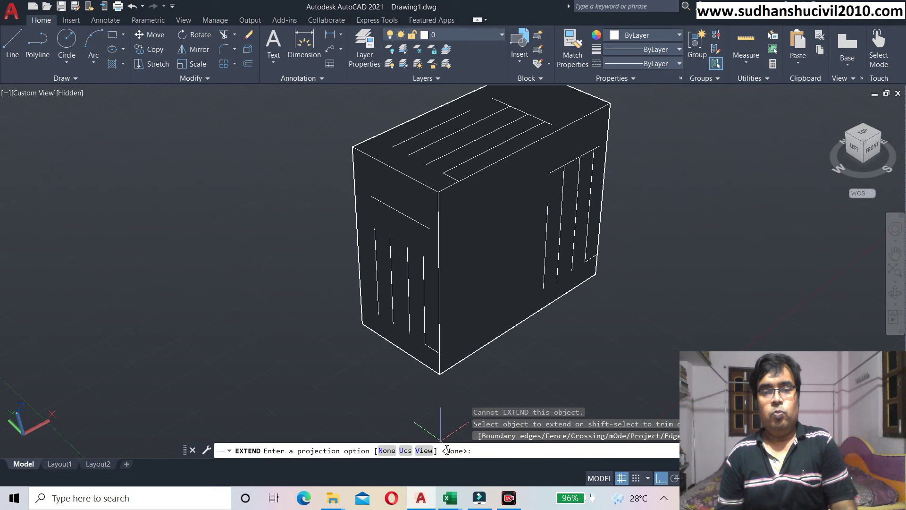
click(387, 450)
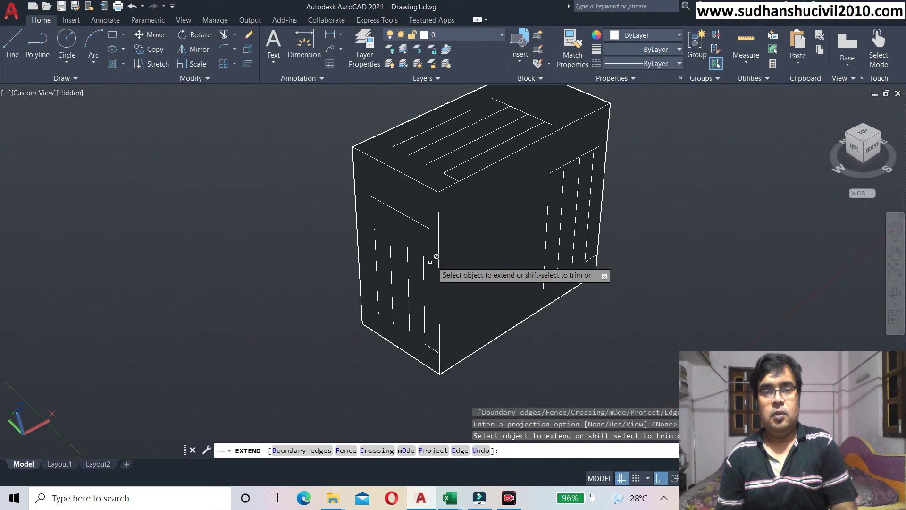
click(422, 259)
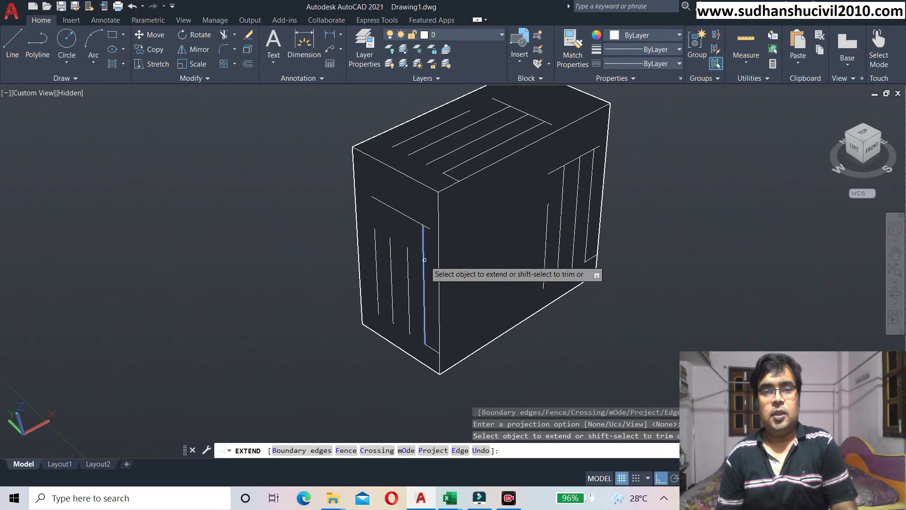
click(406, 259)
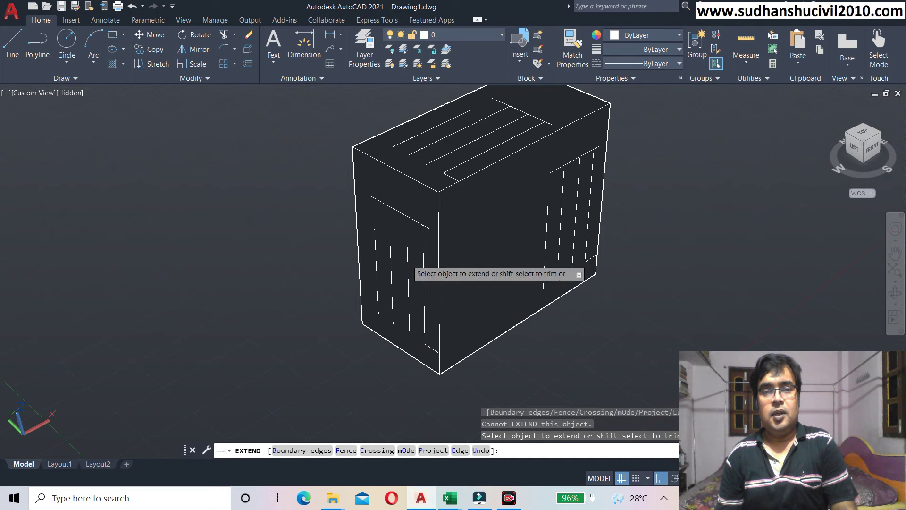
click(407, 259)
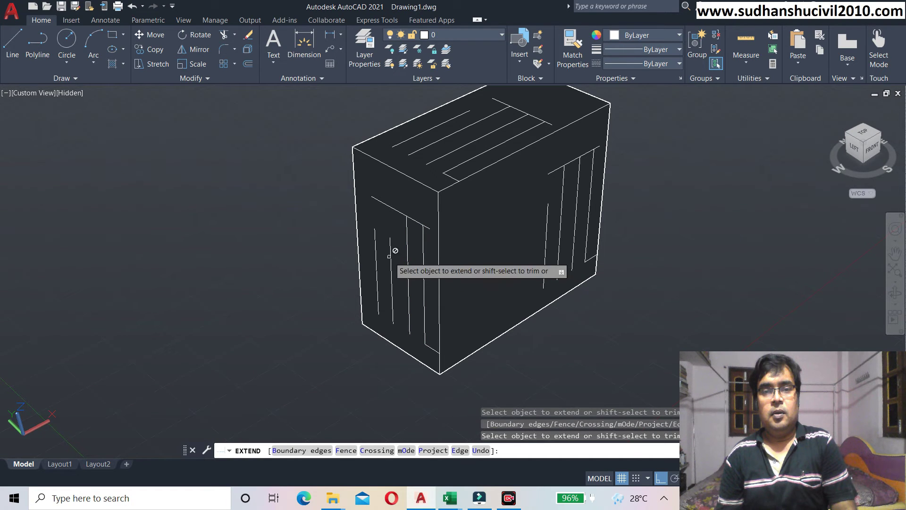
click(388, 254)
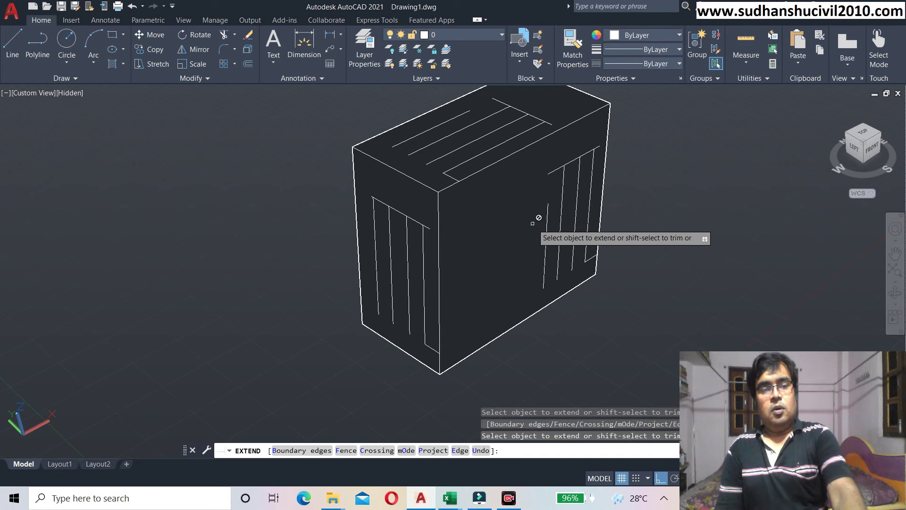
click(529, 223)
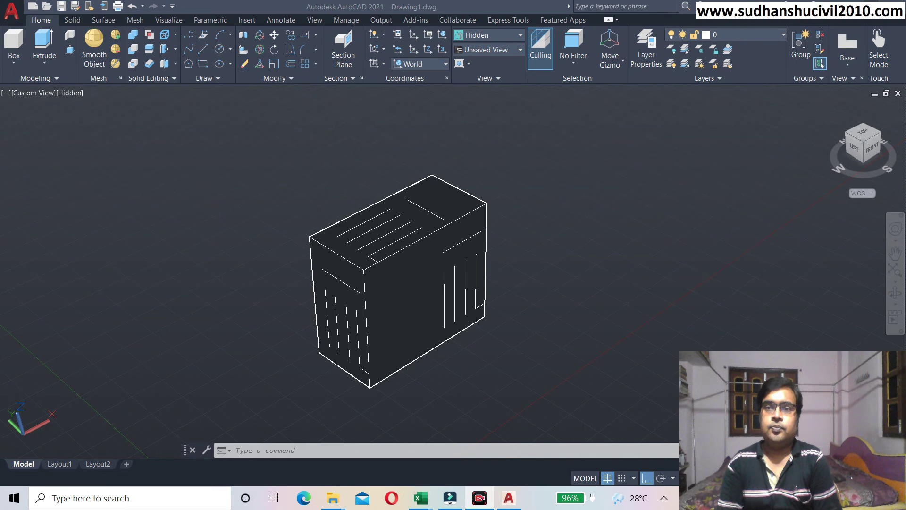
Switch to the Excel workbook of EXTEND command notes.
click(855, 6)
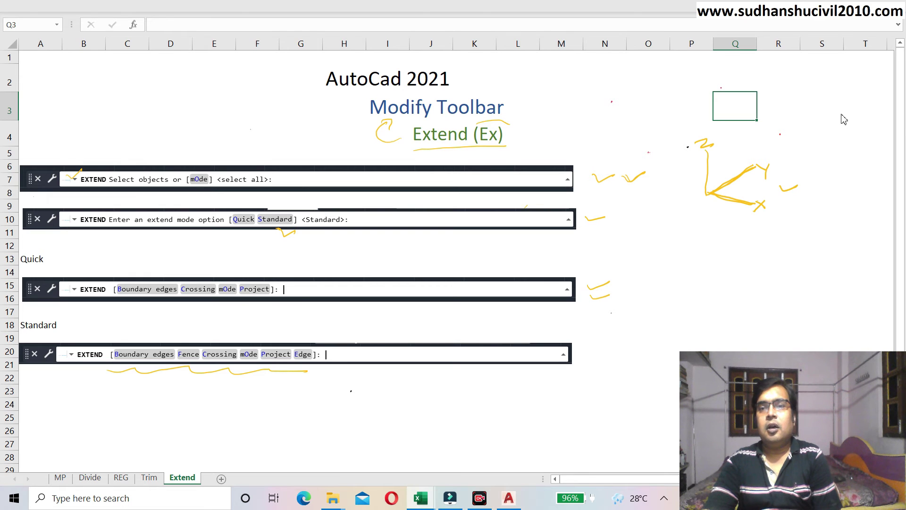
Draw a check mark beside the EXTEND notes and return to AutoCAD.
drag(782, 197, 799, 196)
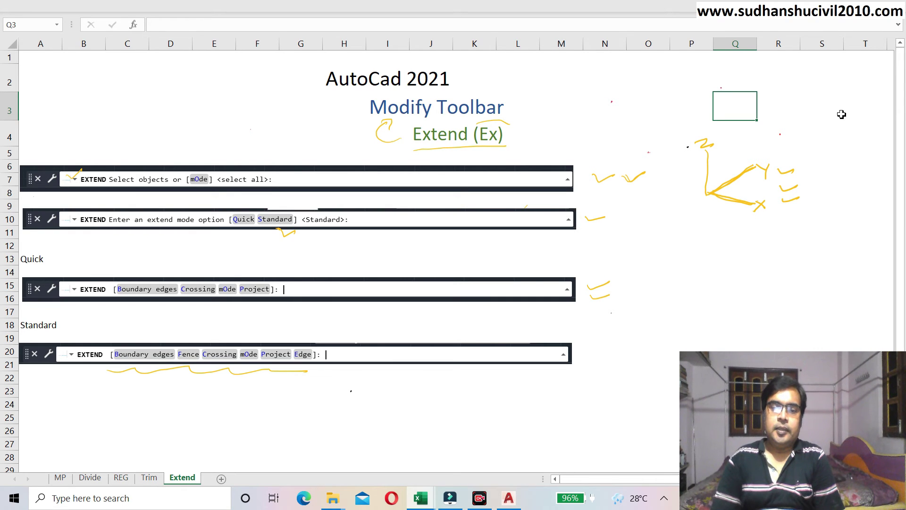
click(509, 498)
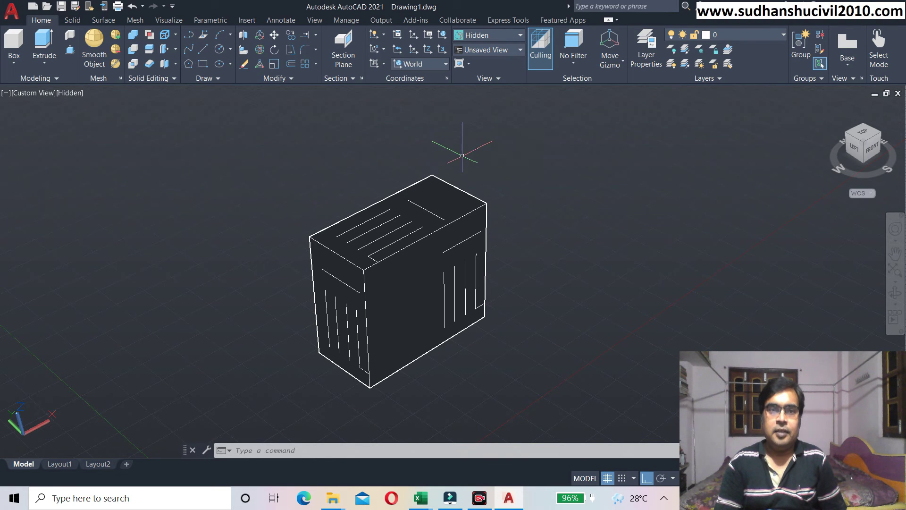
click(305, 38)
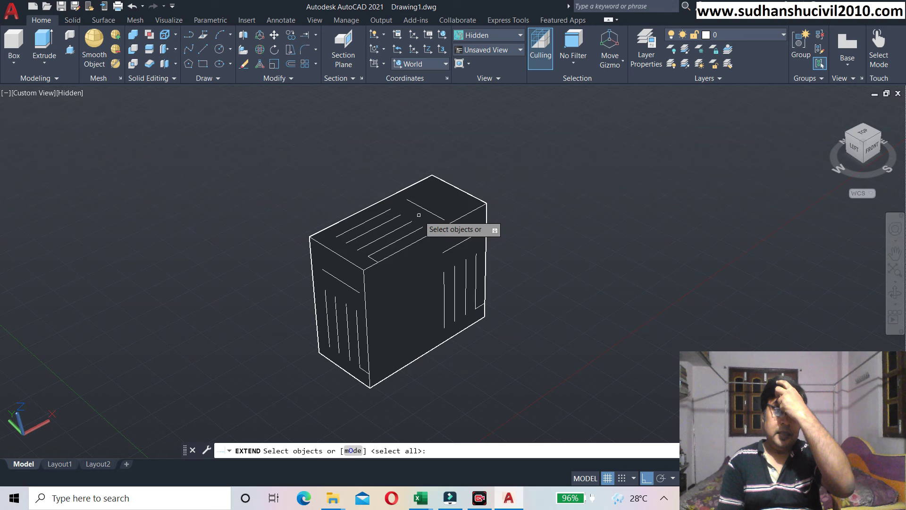
scroll(437, 207, up, 2)
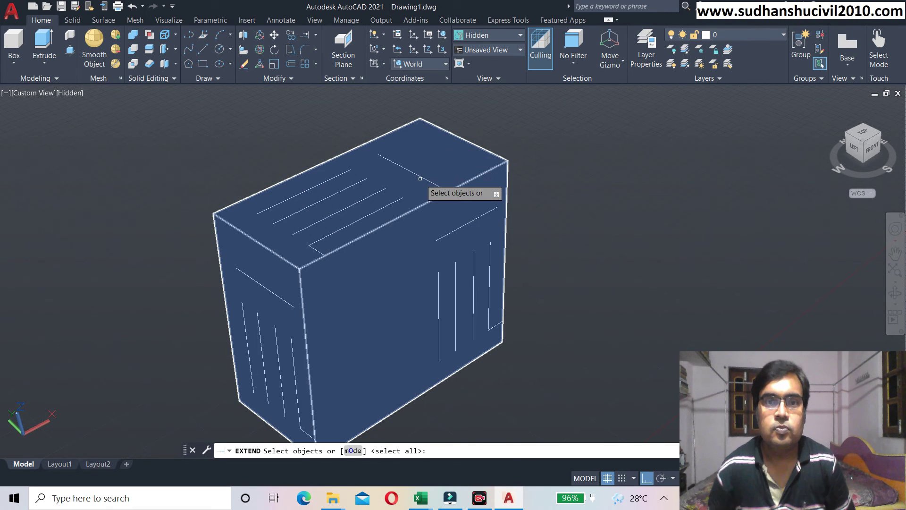
scroll(421, 182, down, 2)
scroll(434, 212, up, 1)
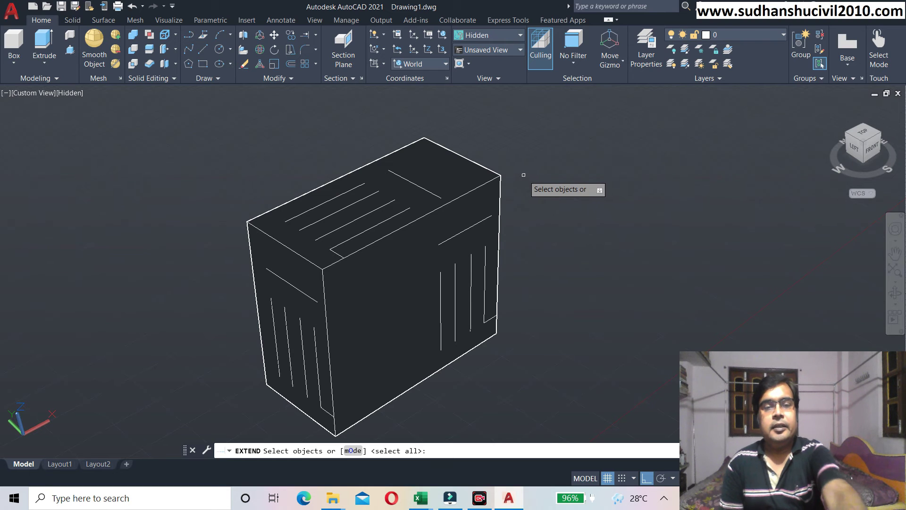
key(Escape)
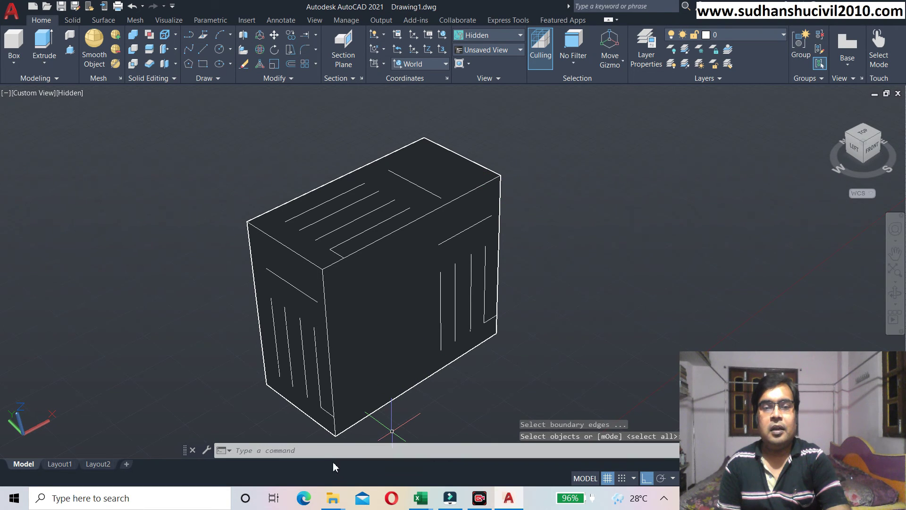
Hide the solid box with HIDEOBJECTS, leaving only its face lines, and start Extend.
click(313, 451)
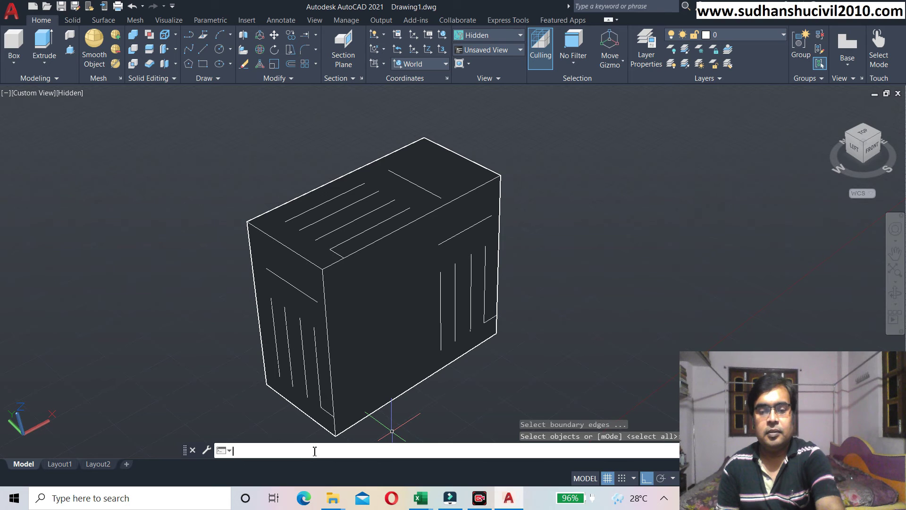
text(hi)
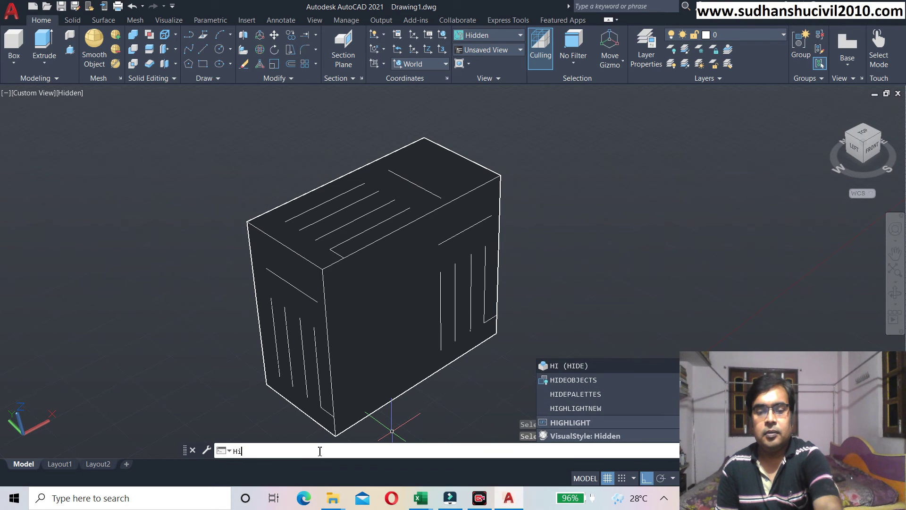
text(de)
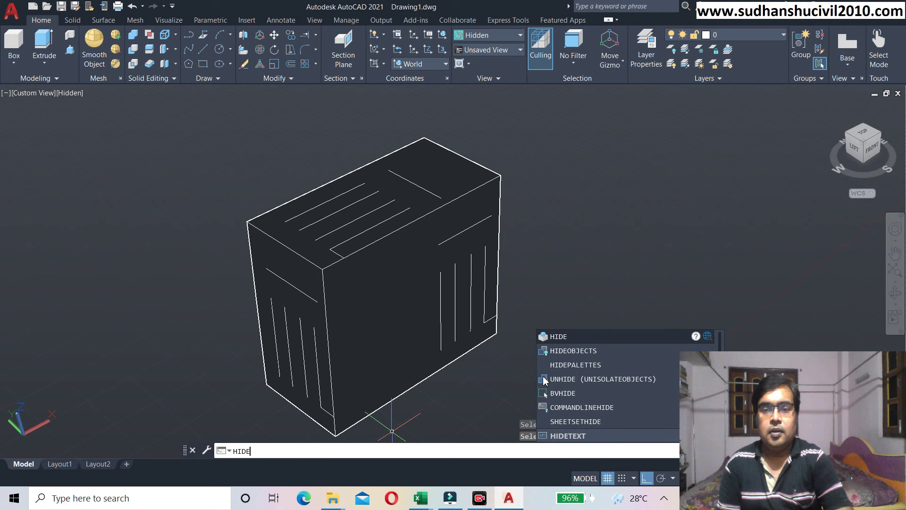
click(587, 353)
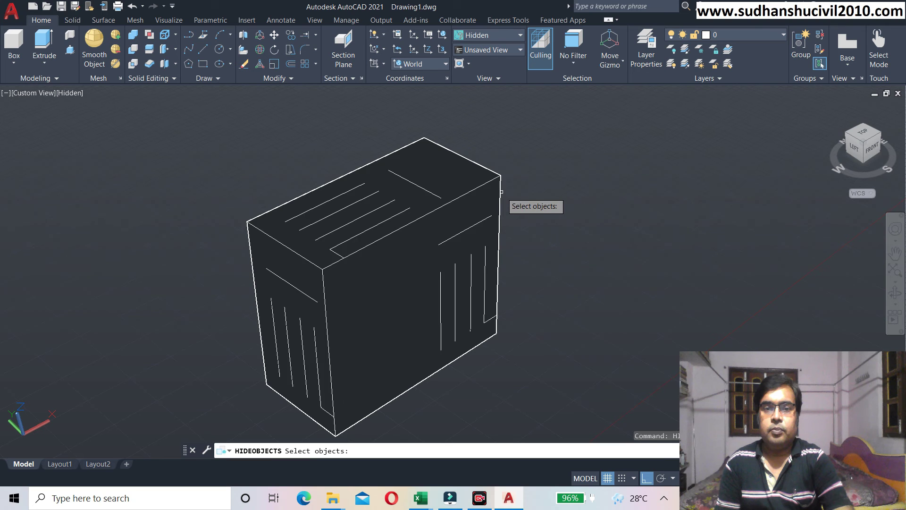
click(498, 192)
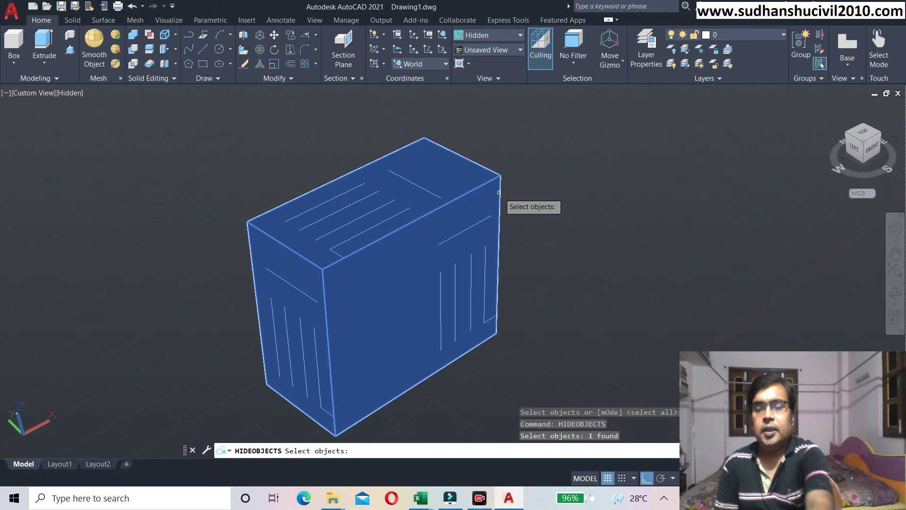
key(Return)
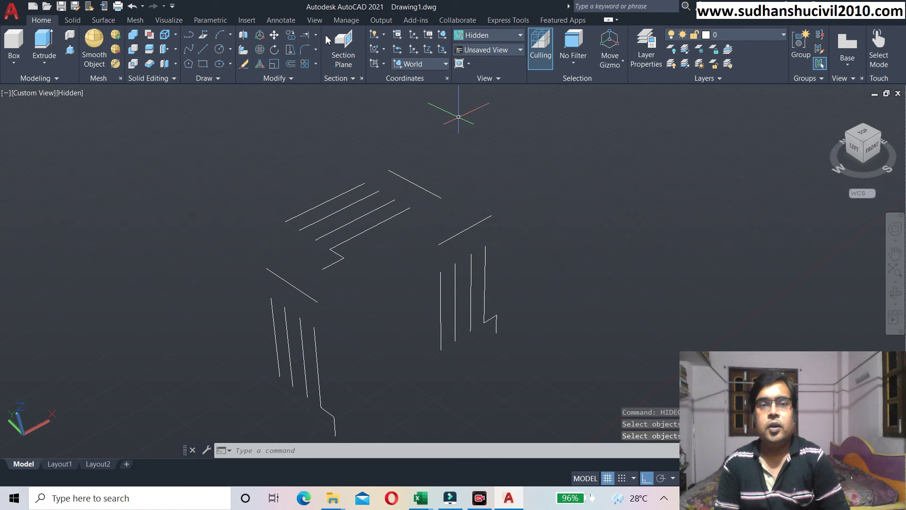
click(306, 36)
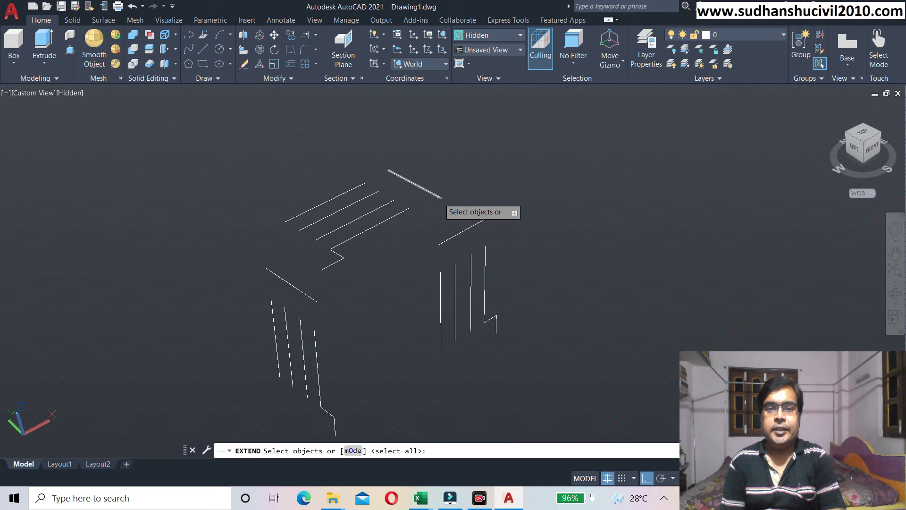
Using the upper-right top edge as boundary and UCS projection, extend the four parallel top-face lines.
click(439, 197)
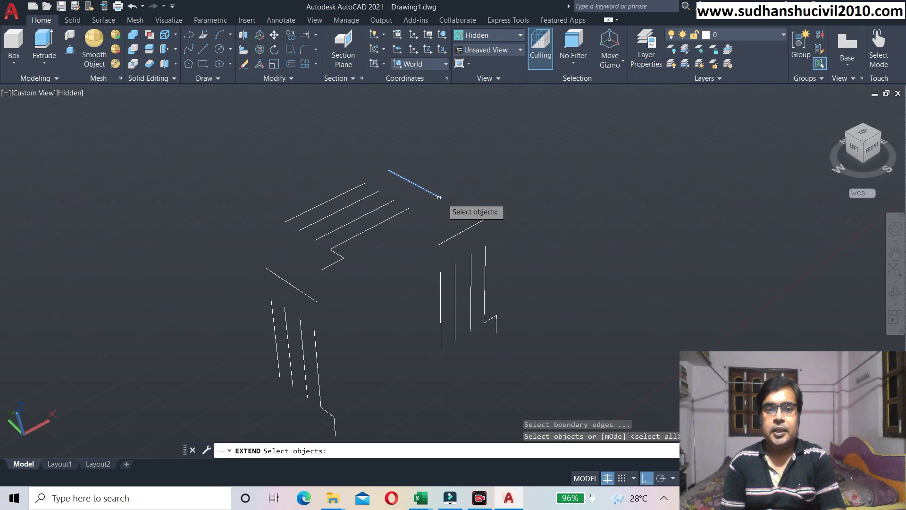
key(Return)
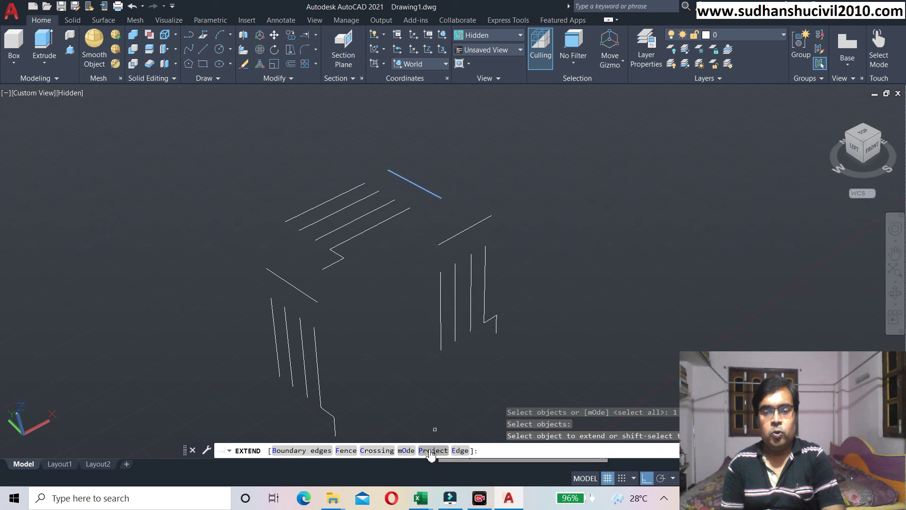
click(431, 451)
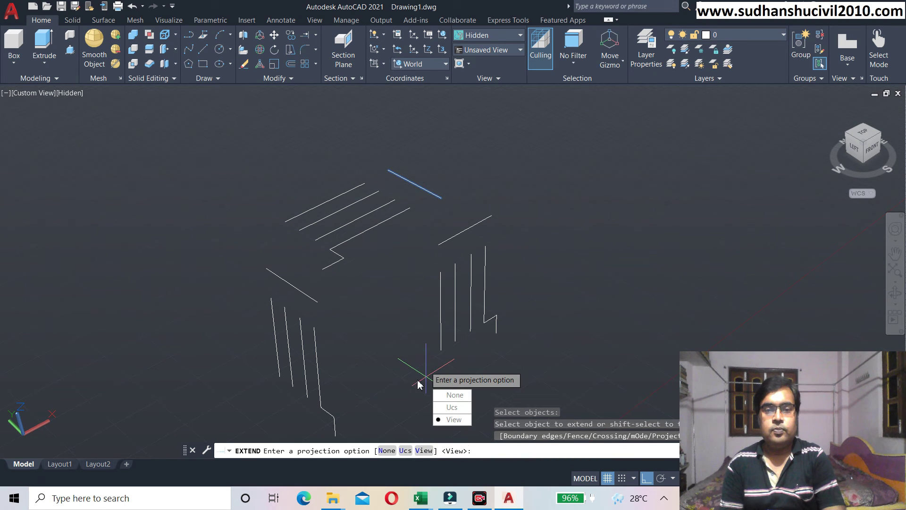
click(443, 407)
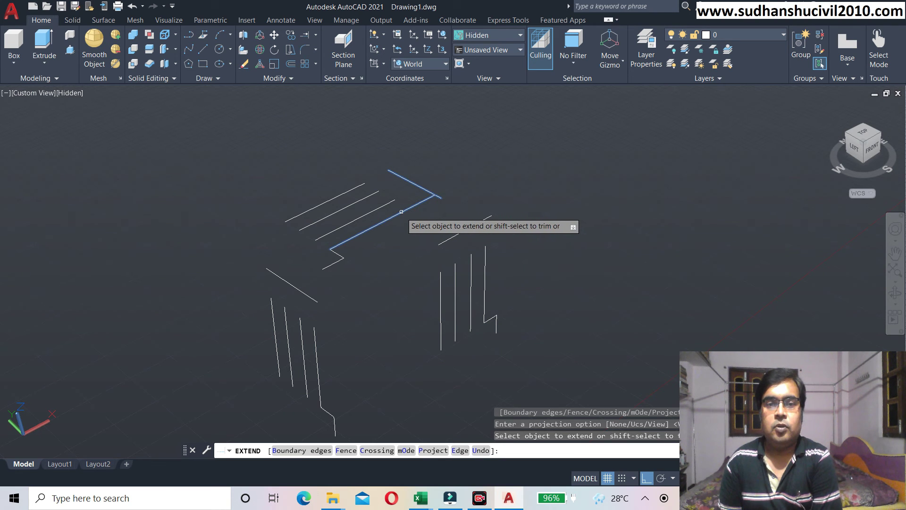
click(399, 213)
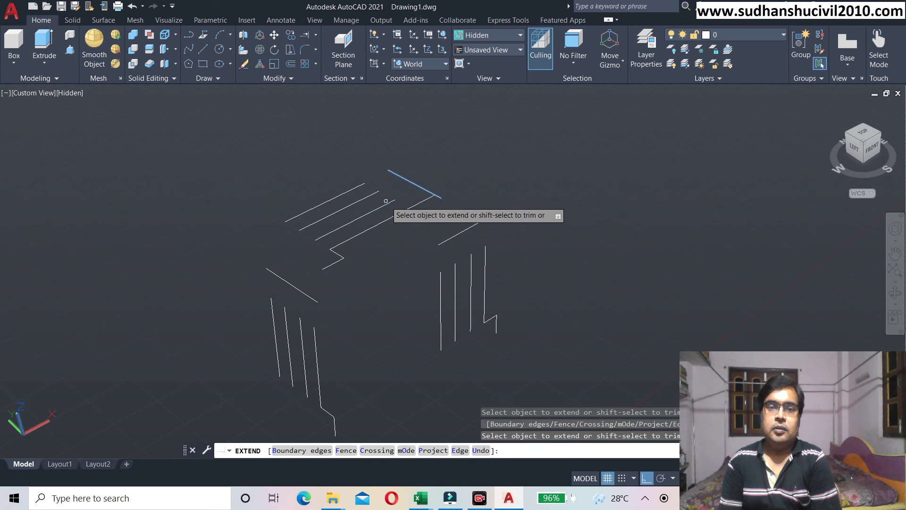
click(387, 204)
click(380, 198)
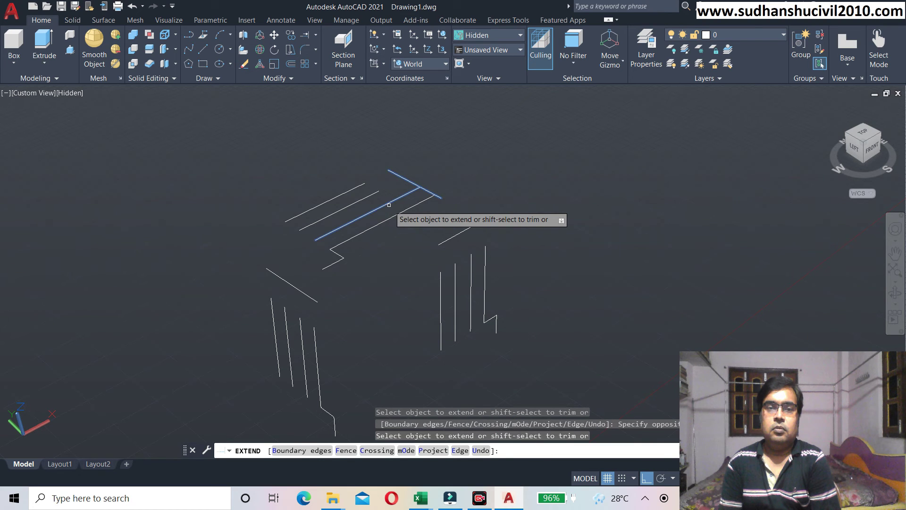
click(380, 197)
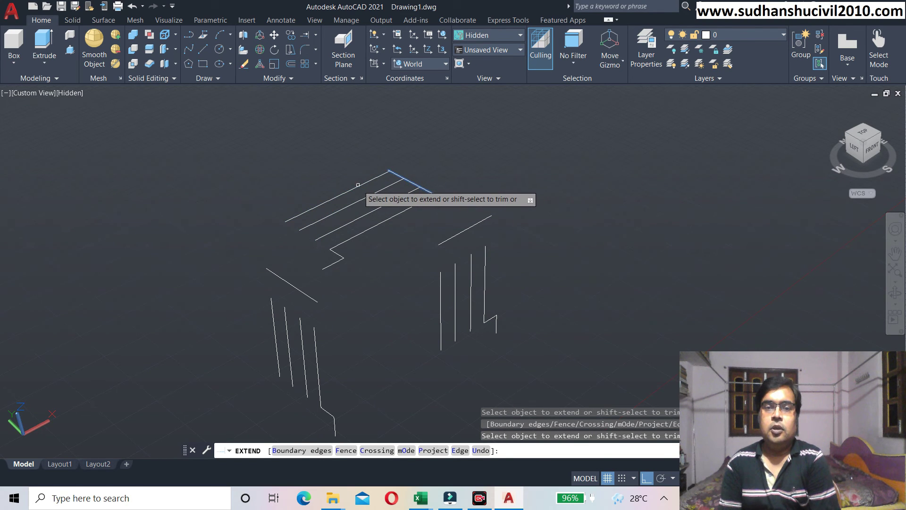
click(407, 209)
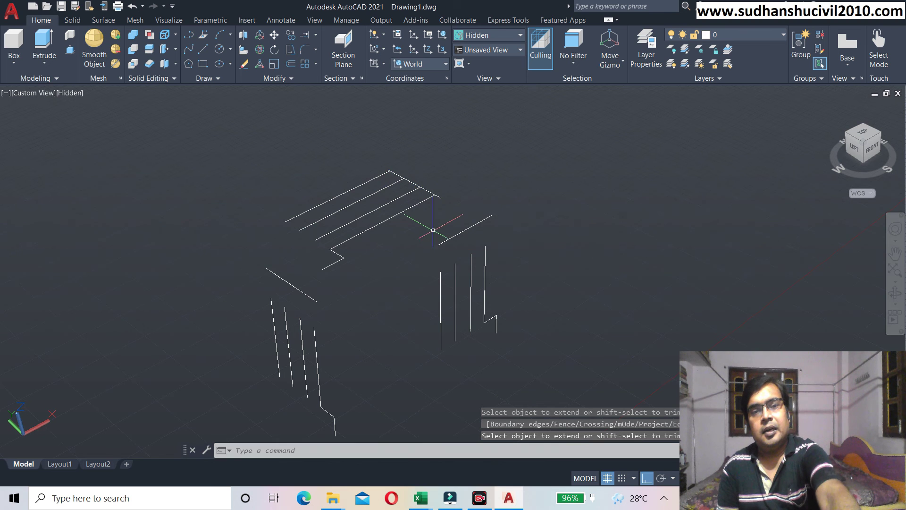
key(Return)
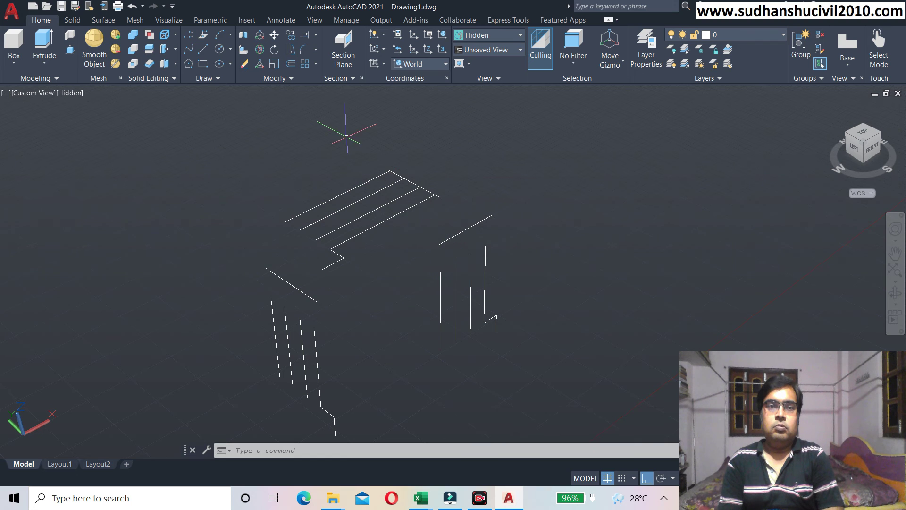
click(310, 37)
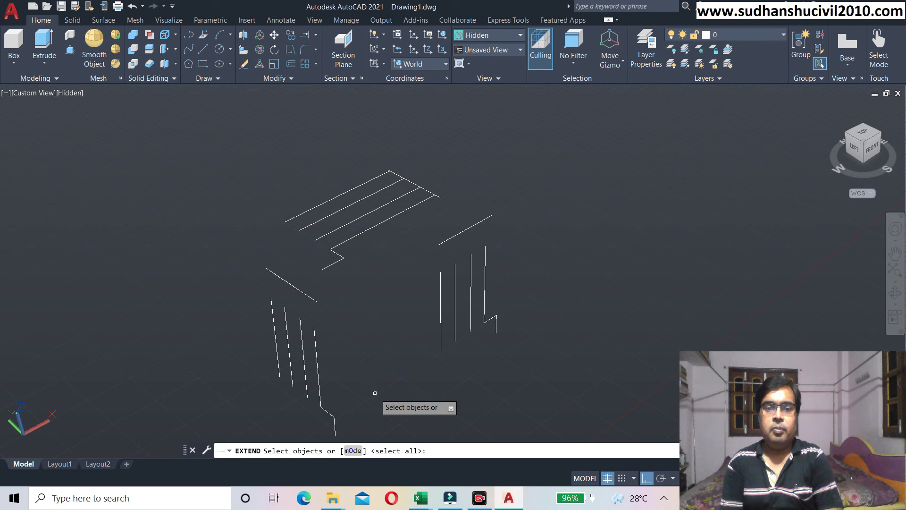
click(443, 239)
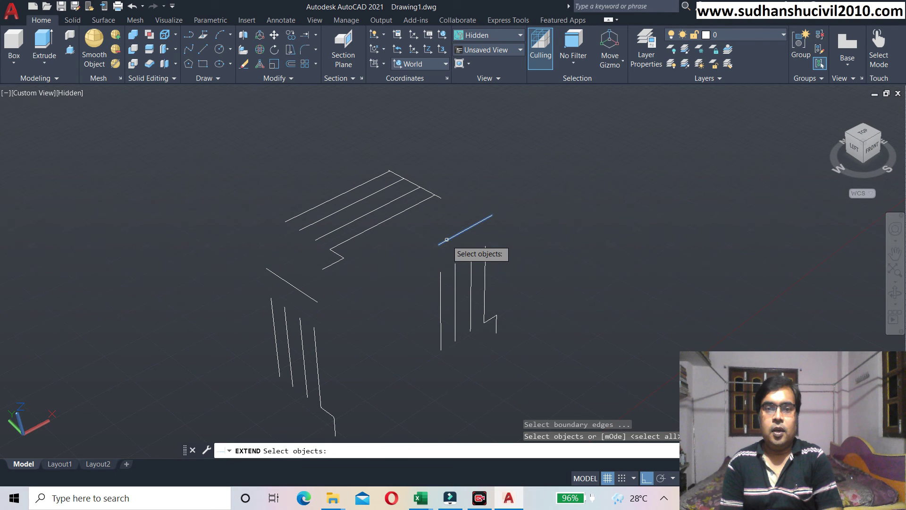
key(Return)
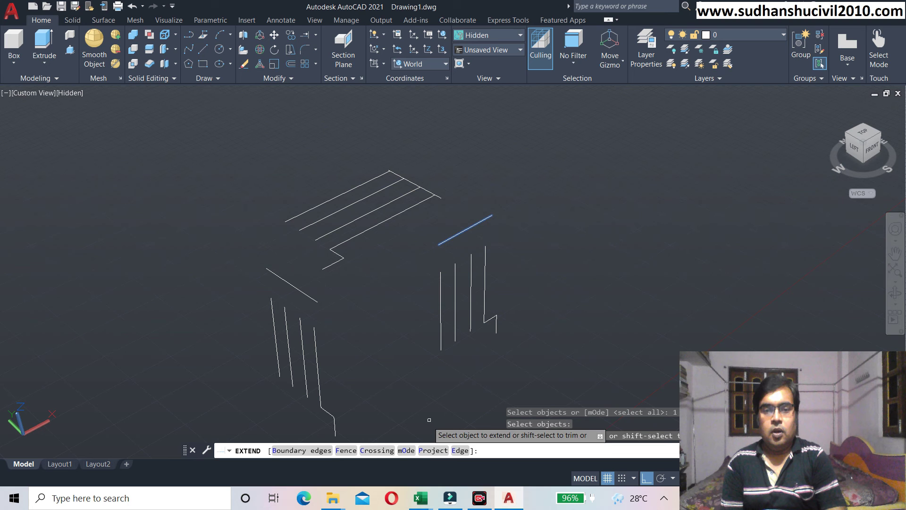
click(433, 450)
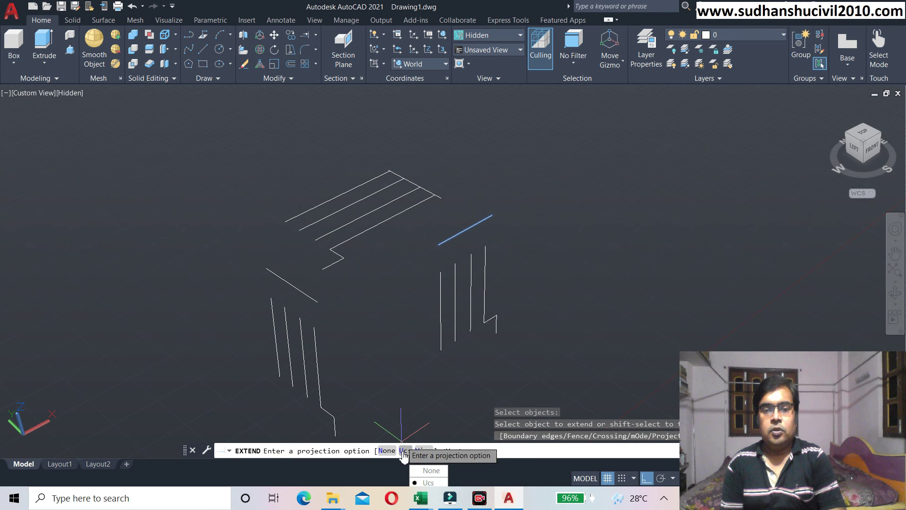
click(404, 451)
click(444, 308)
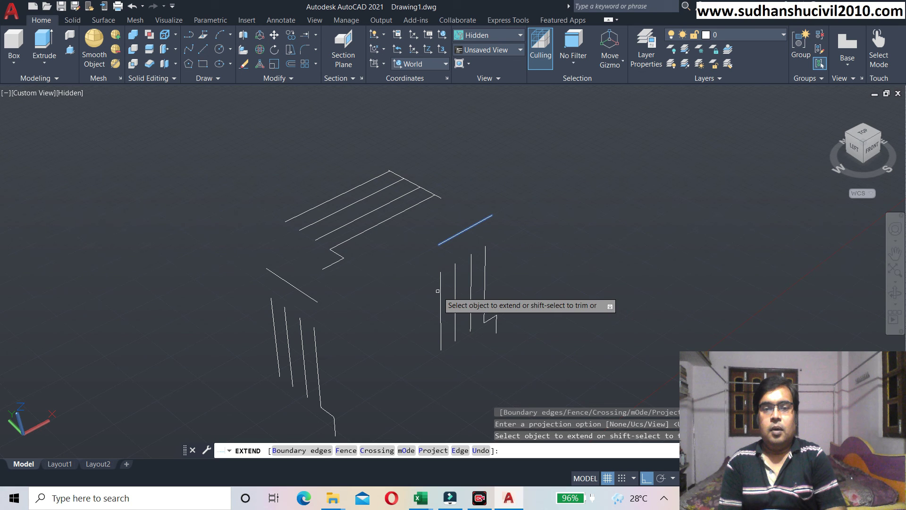
click(438, 290)
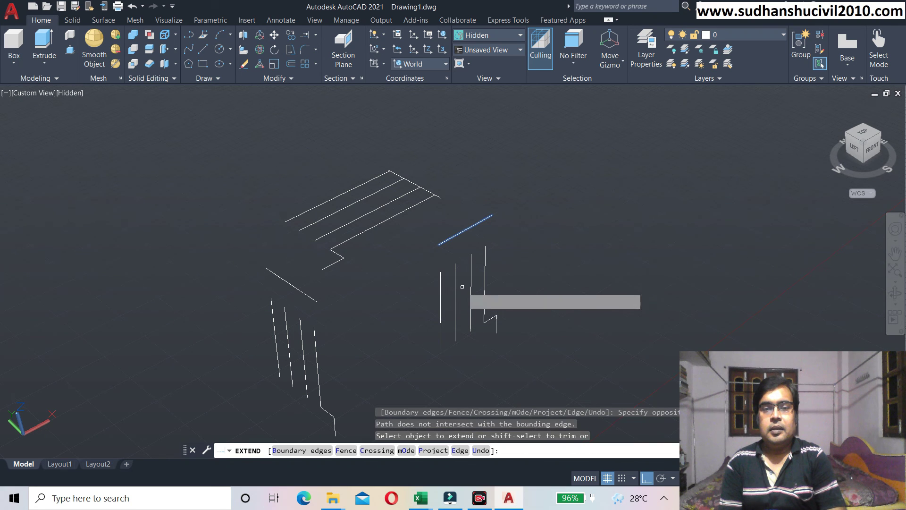
click(460, 285)
click(475, 283)
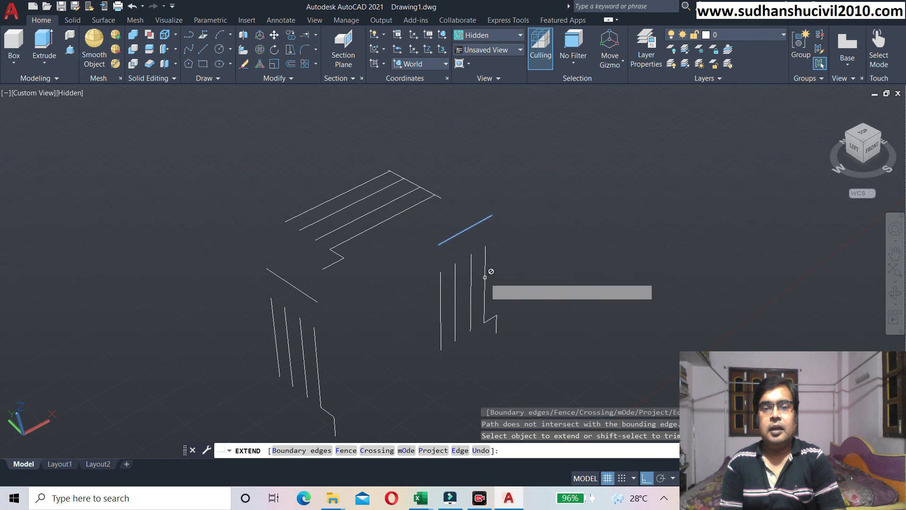
click(485, 278)
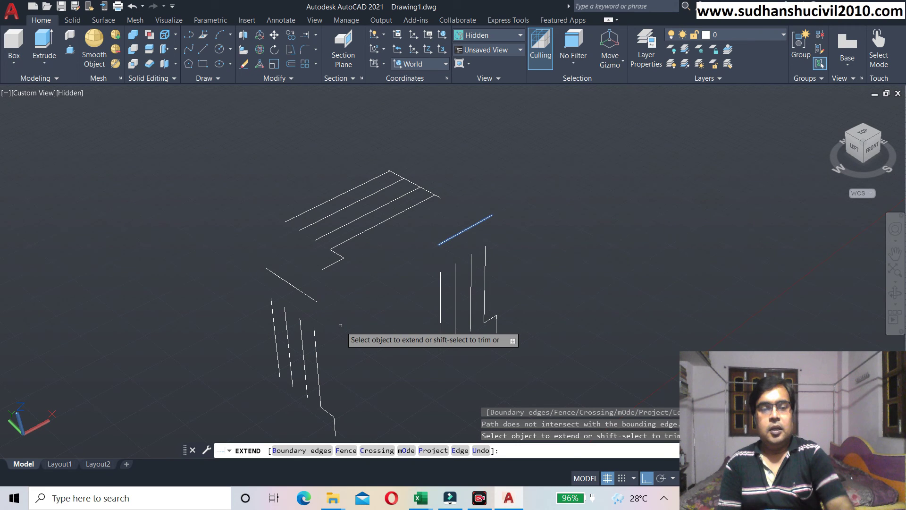
key(Return)
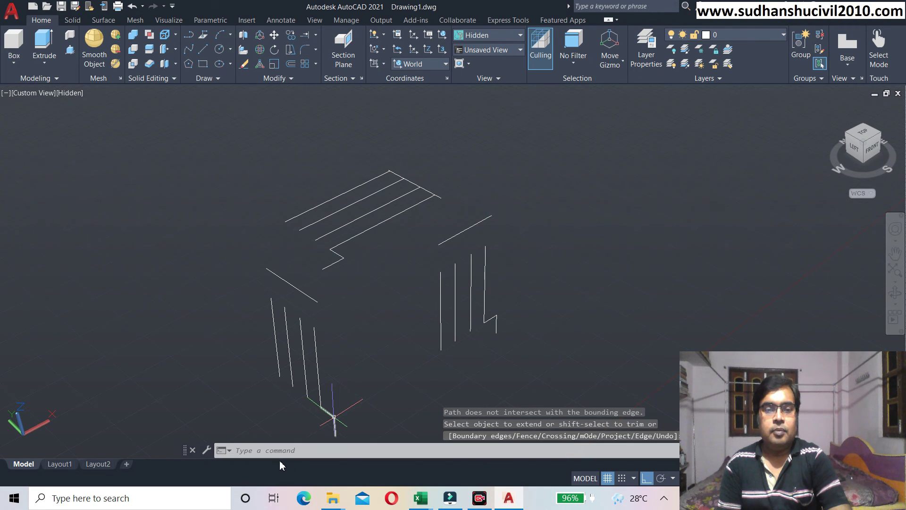
click(304, 38)
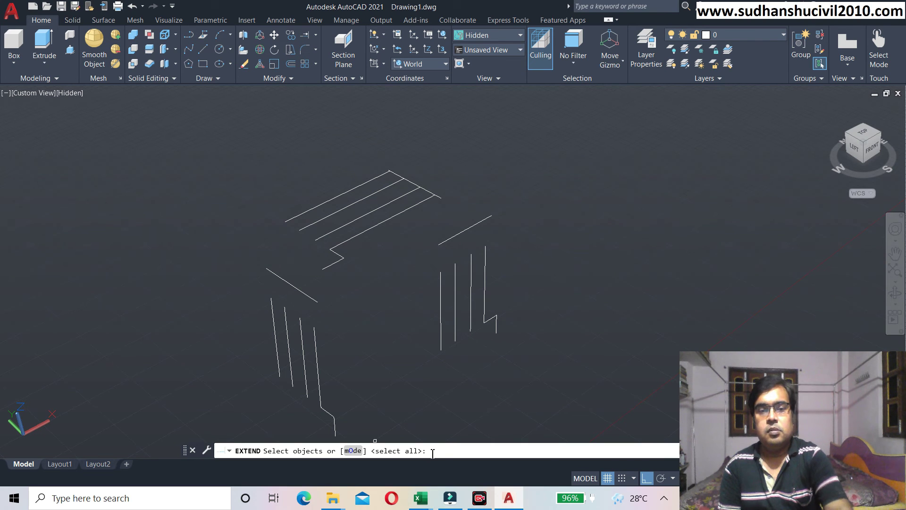
click(301, 290)
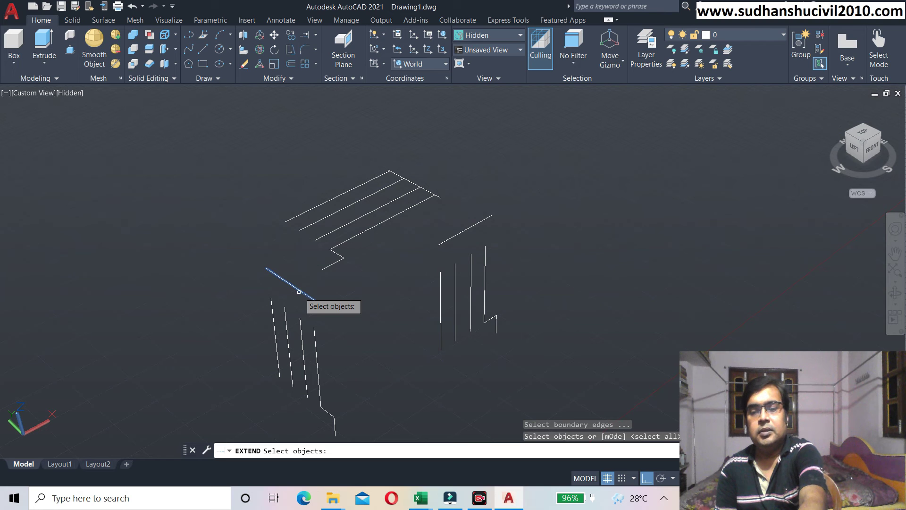
key(Return)
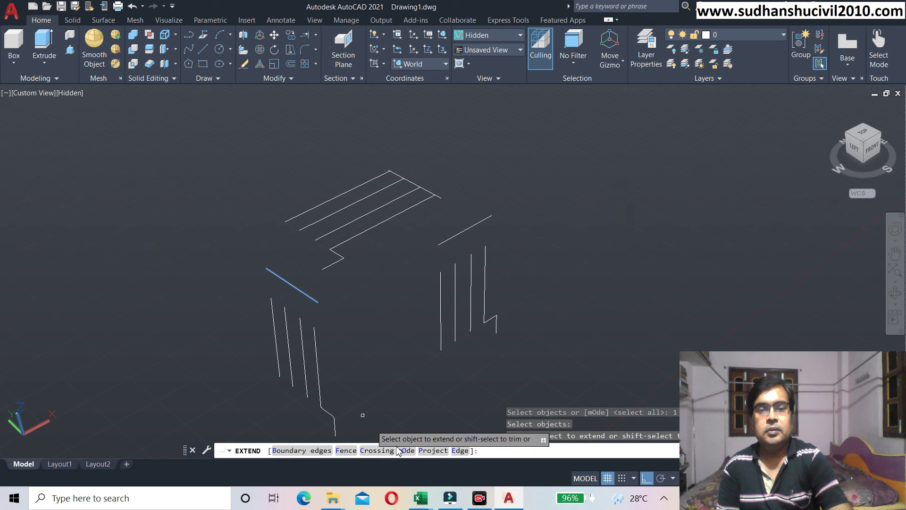
click(430, 451)
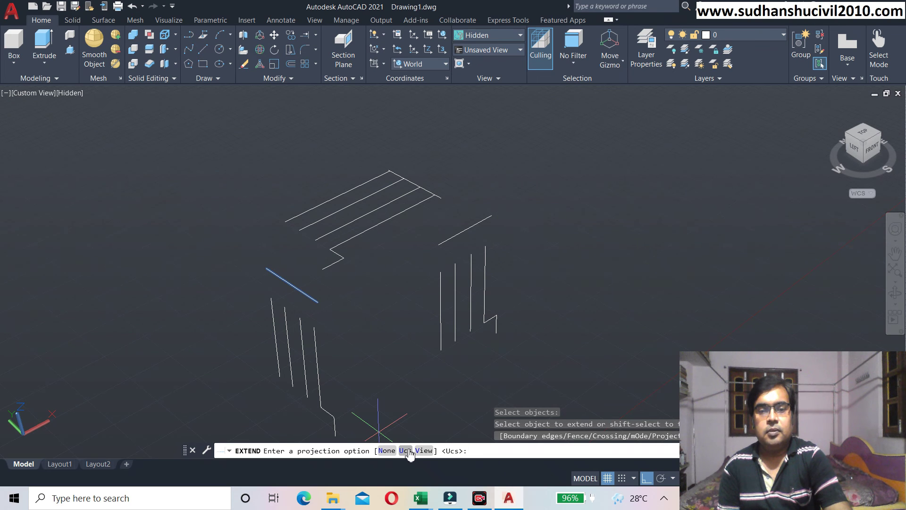
click(407, 451)
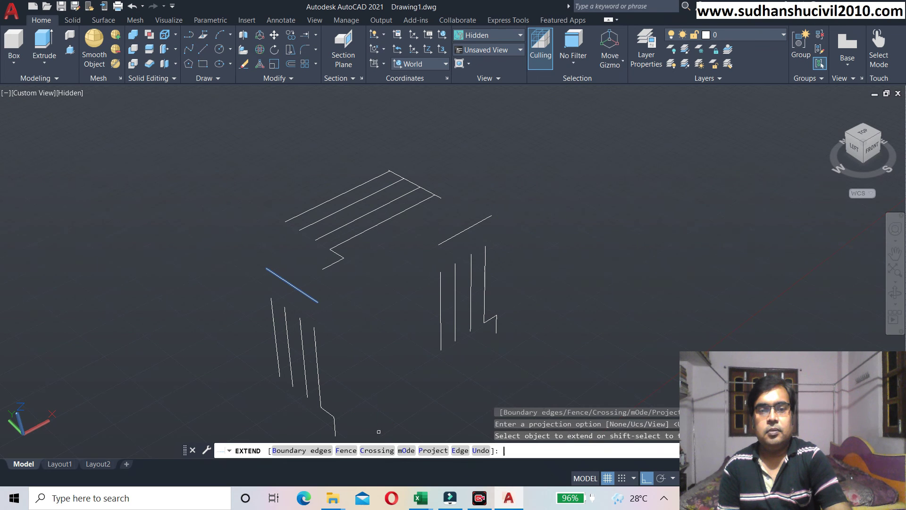
click(313, 340)
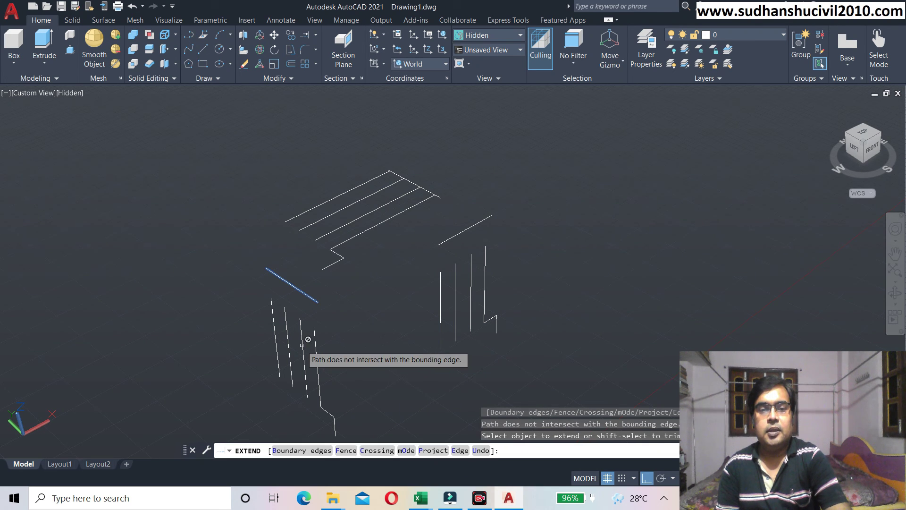
click(288, 330)
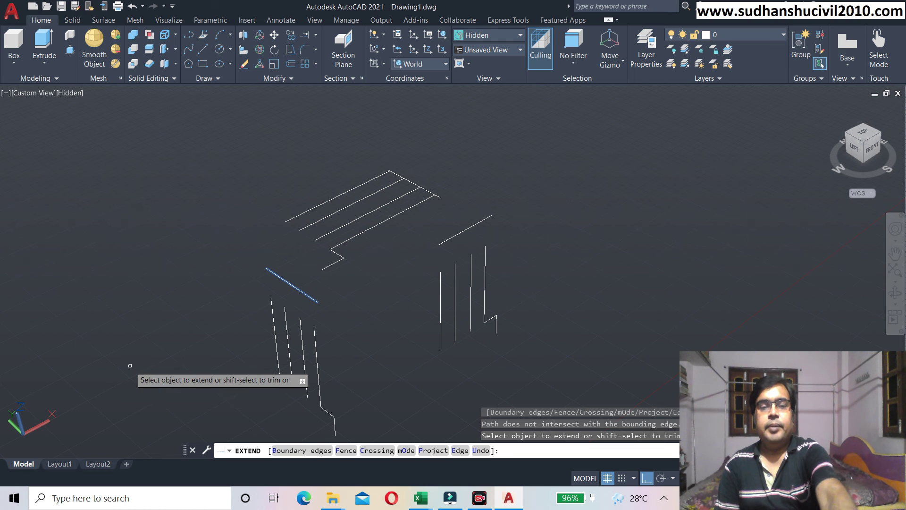
key(Return)
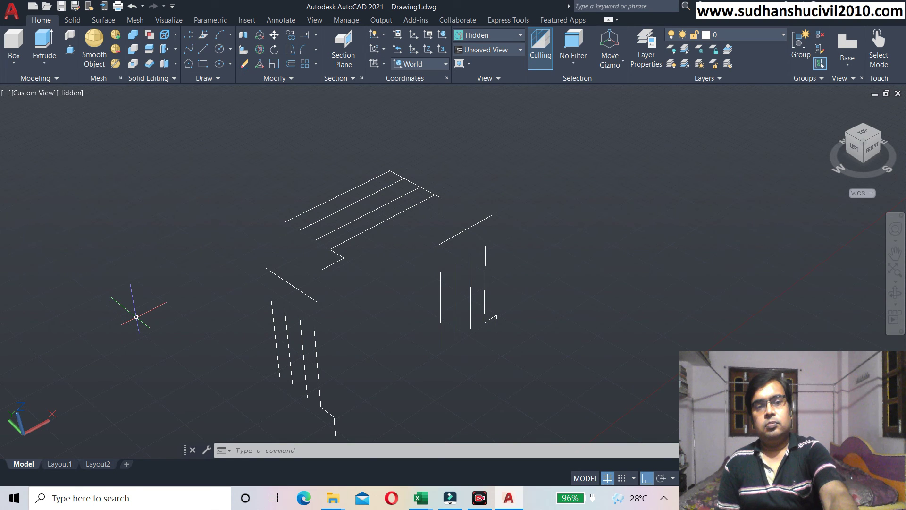
Undo three times, reverting the culling changes and the last line extension.
key(ctrl+z)
key(ctrl+z)
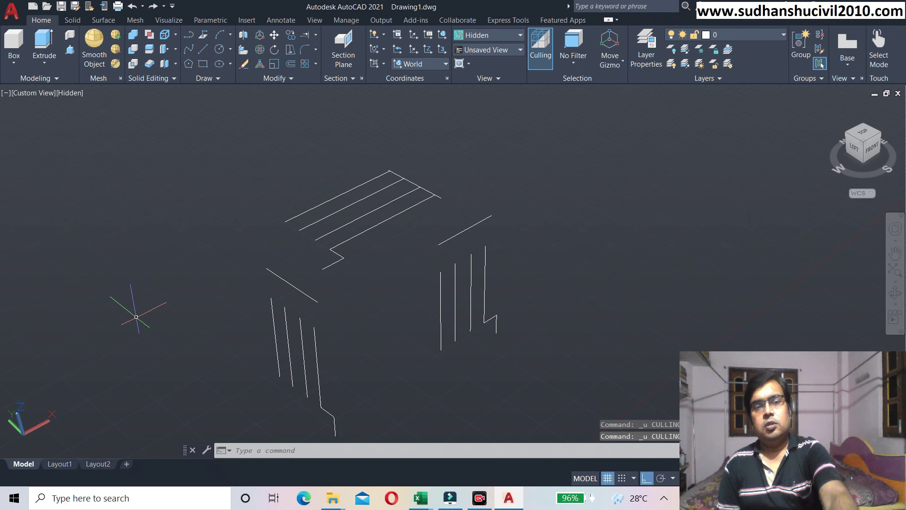
key(ctrl+z)
key(ctrl+z)
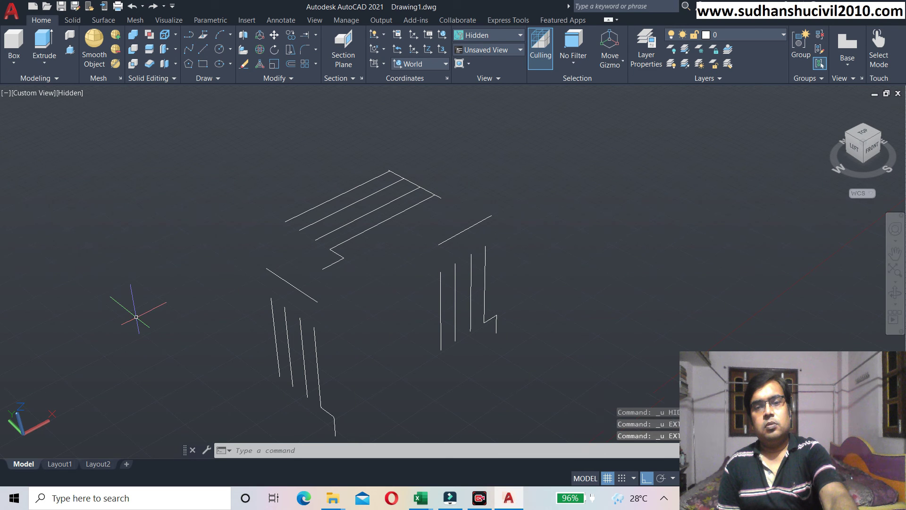
key(ctrl+z)
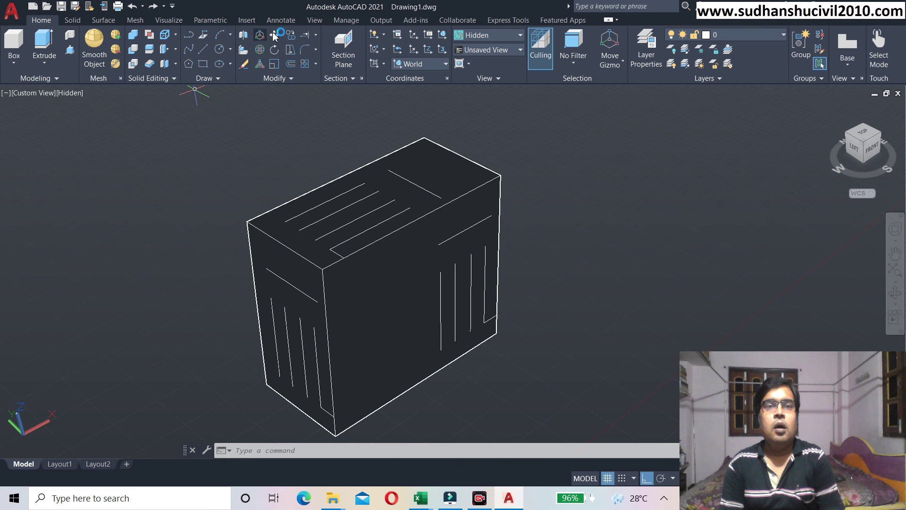
Start Extend, switch to the Top view, zoom extents, and pick the rectangle as boundary.
click(305, 37)
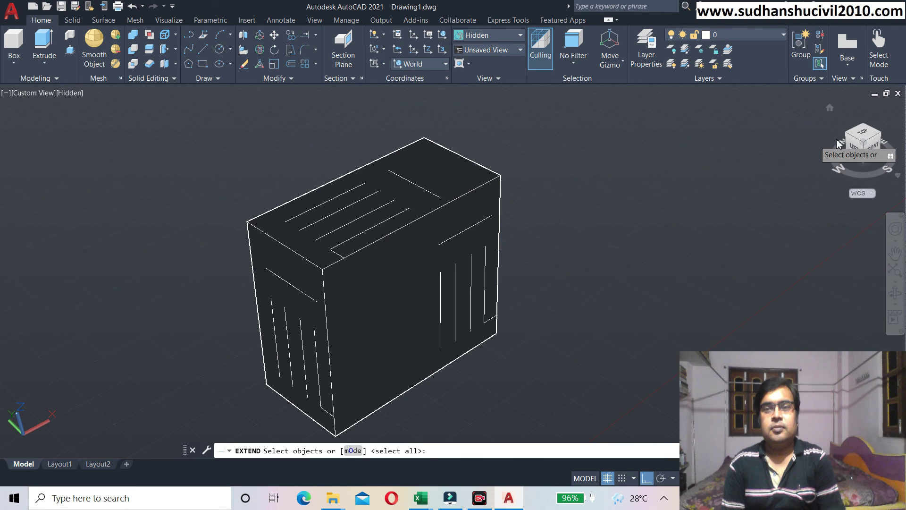
click(362, 214)
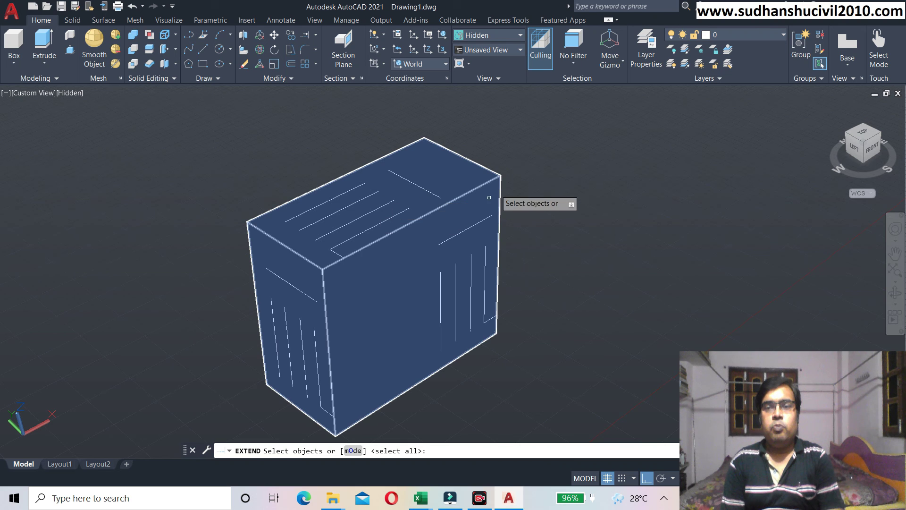
click(862, 135)
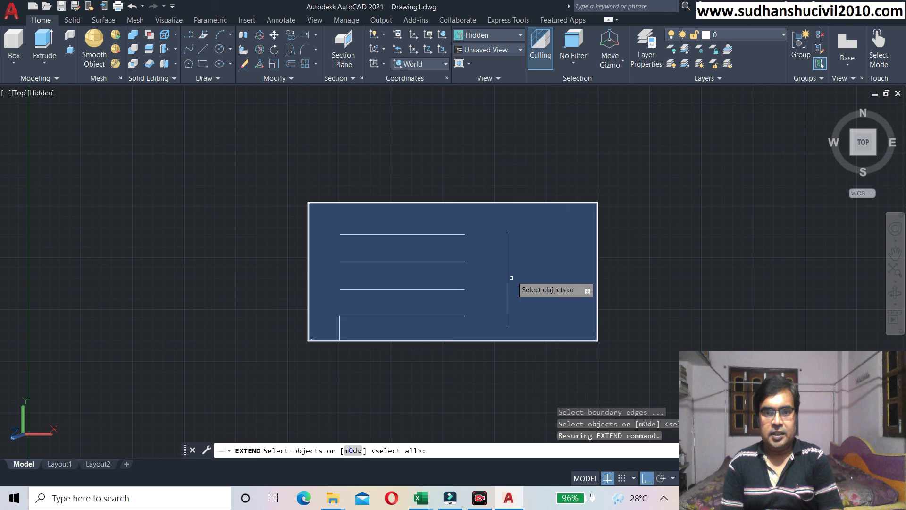
middle_click(508, 253)
middle_click(508, 252)
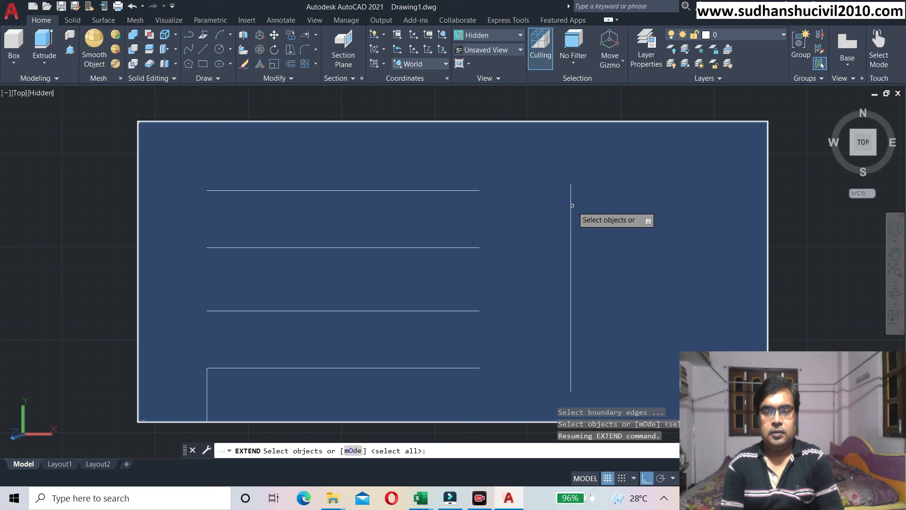
click(572, 206)
click(572, 205)
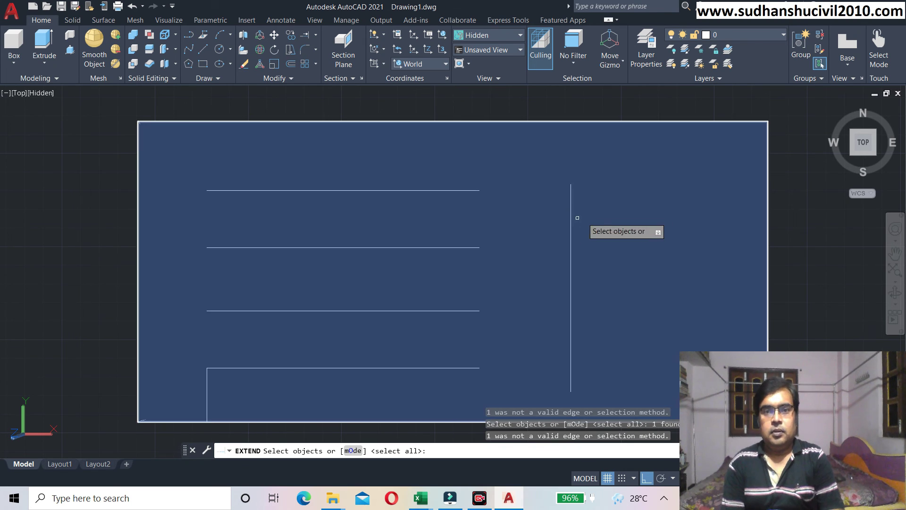
Pan closer, retry picking the rectangle as boundary, then cancel Extend.
scroll(573, 217, down, 1)
scroll(553, 376, up, 1)
scroll(532, 371, up, 3)
middle_drag(532, 370, 451, 281)
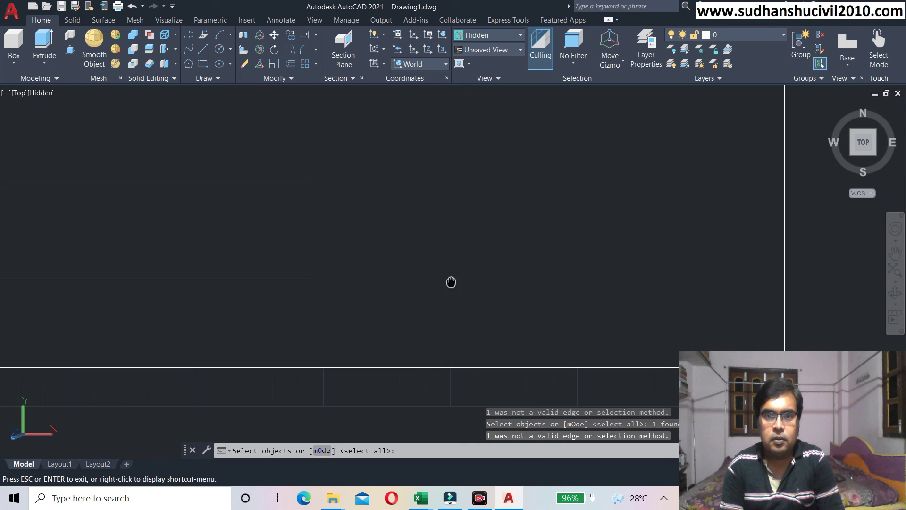
key(Escape)
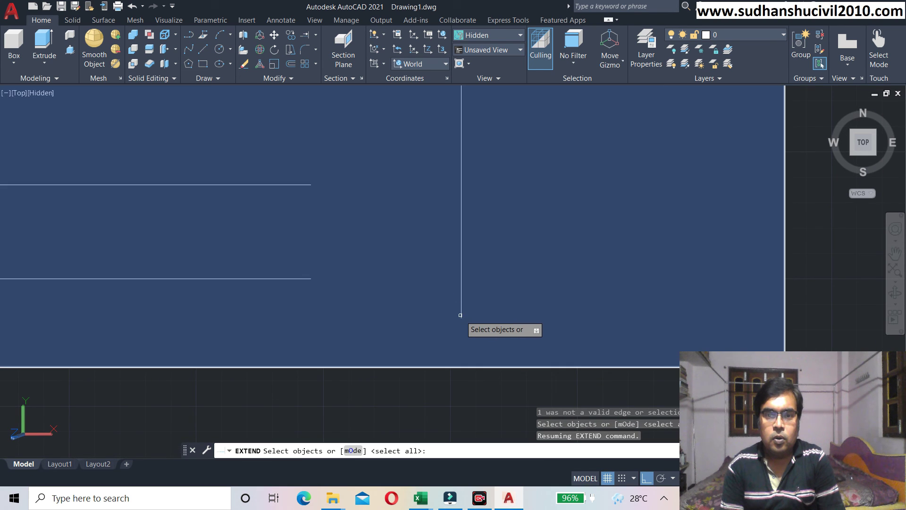
click(460, 315)
click(460, 314)
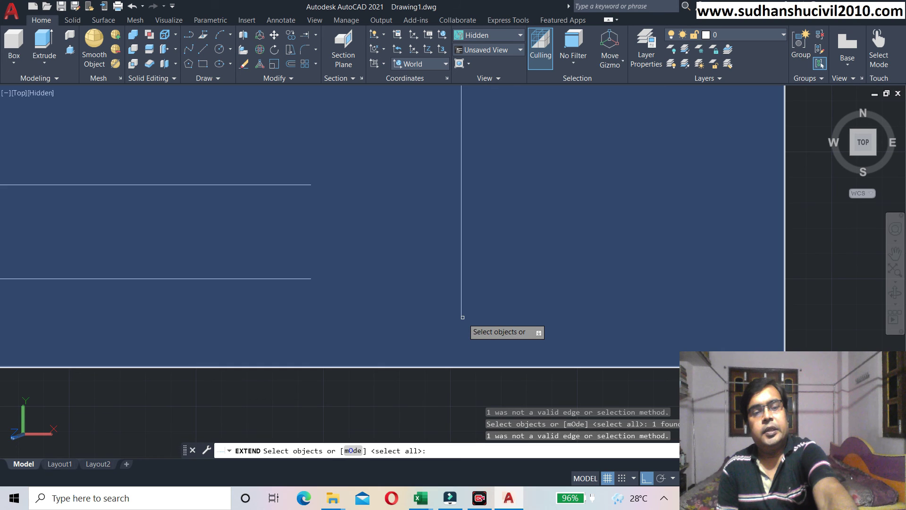
key(Escape)
scroll(466, 318, down, 2)
middle_drag(462, 300, 456, 346)
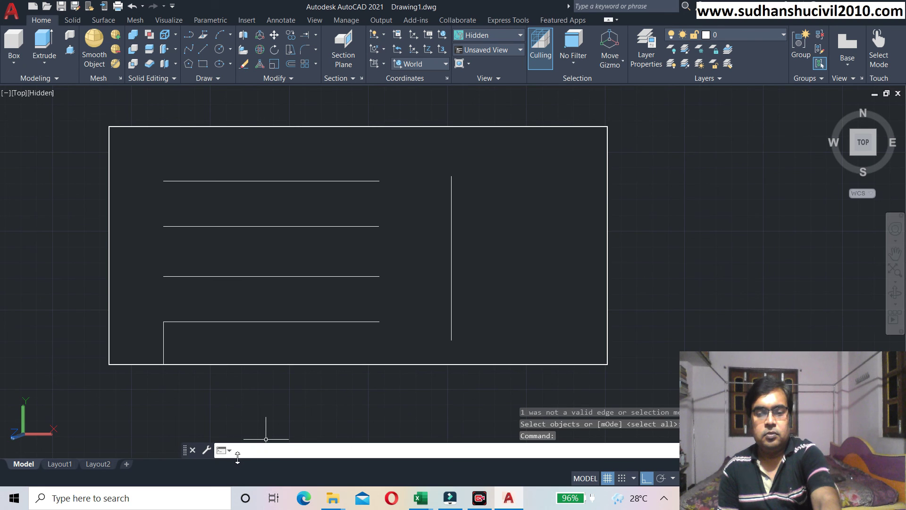
Hide the solid box with HIDEOBJECTS and pan to frame its remaining face lines.
text(HI)
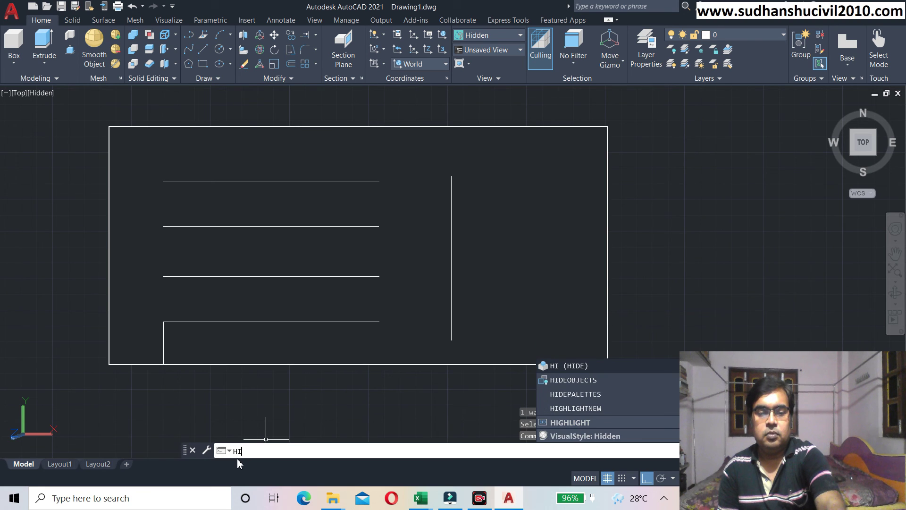
text(De)
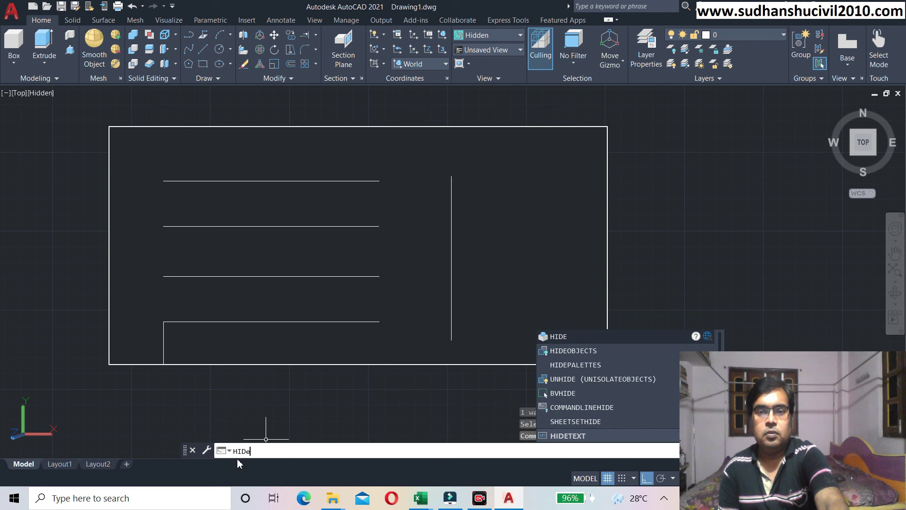
click(582, 351)
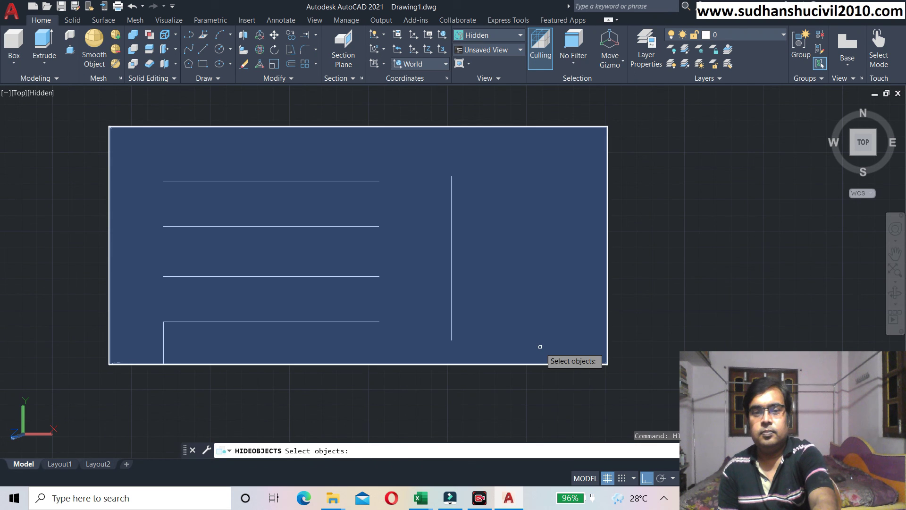
click(541, 354)
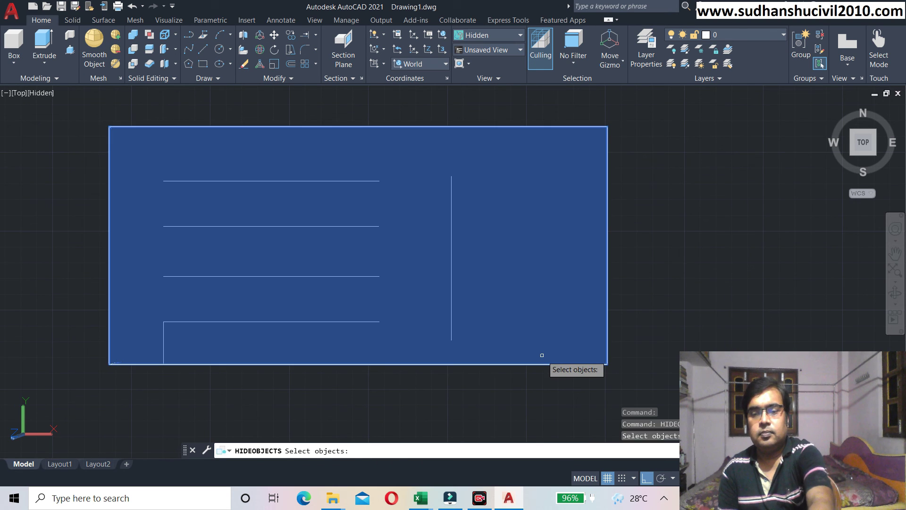
key(Return)
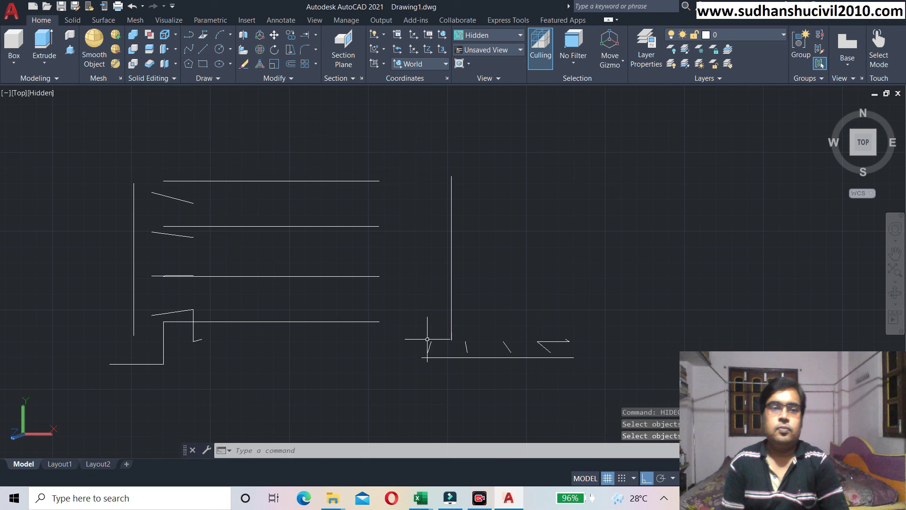
text(p)
key(Return)
drag(242, 271, 337, 302)
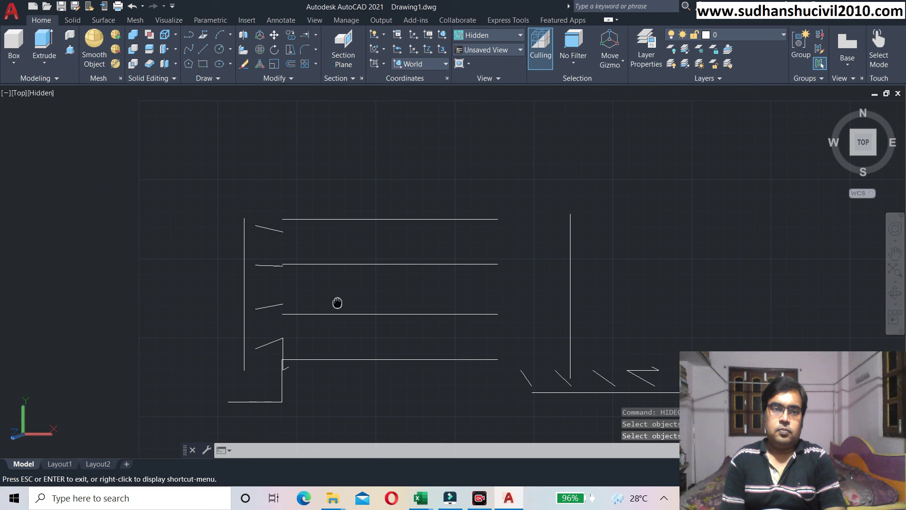
key(Escape)
scroll(310, 256, up, 1)
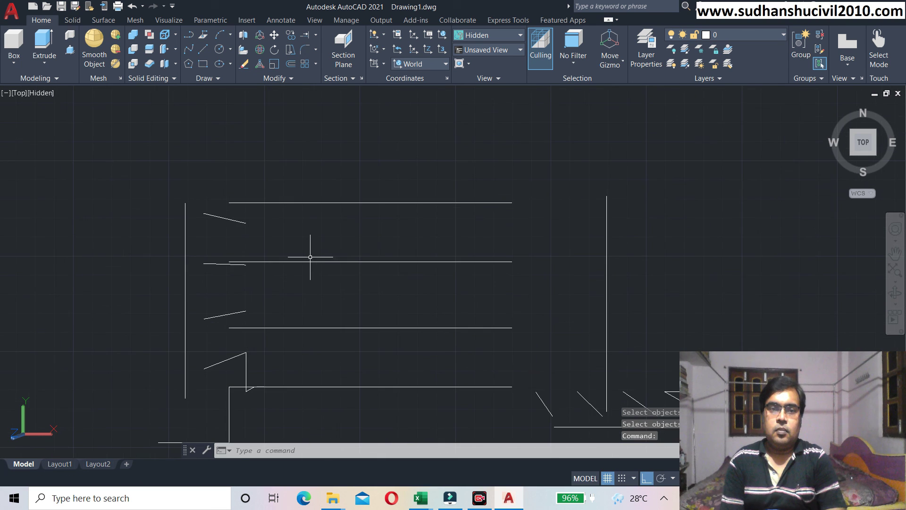
scroll(383, 266, down, 1)
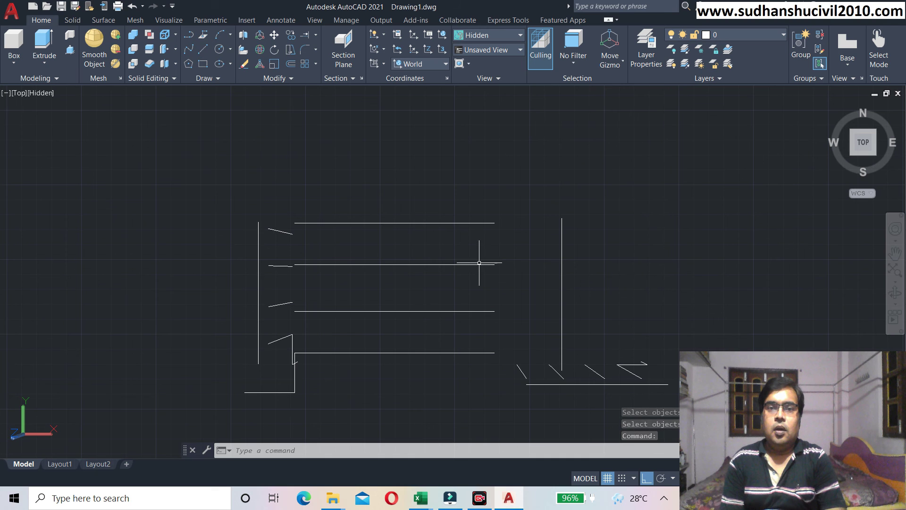
Start Extend with the vertical line as boundary and View projection.
click(305, 38)
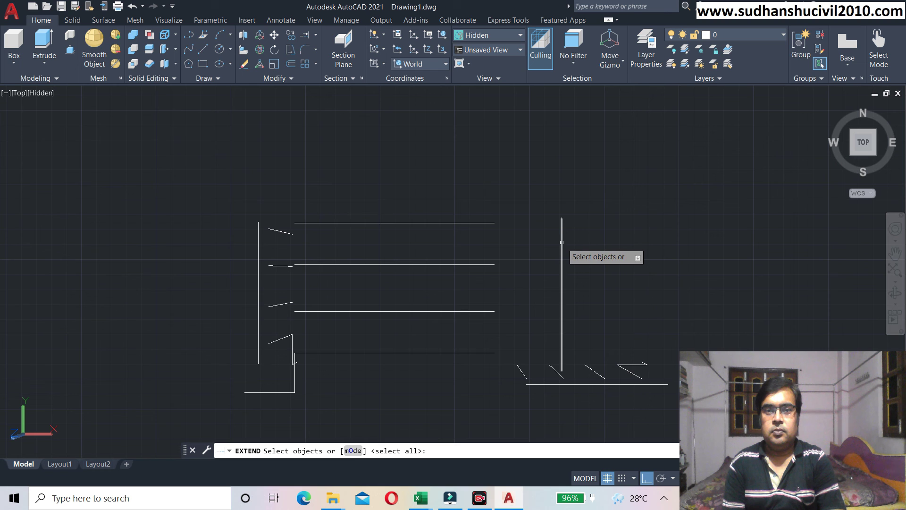
click(561, 242)
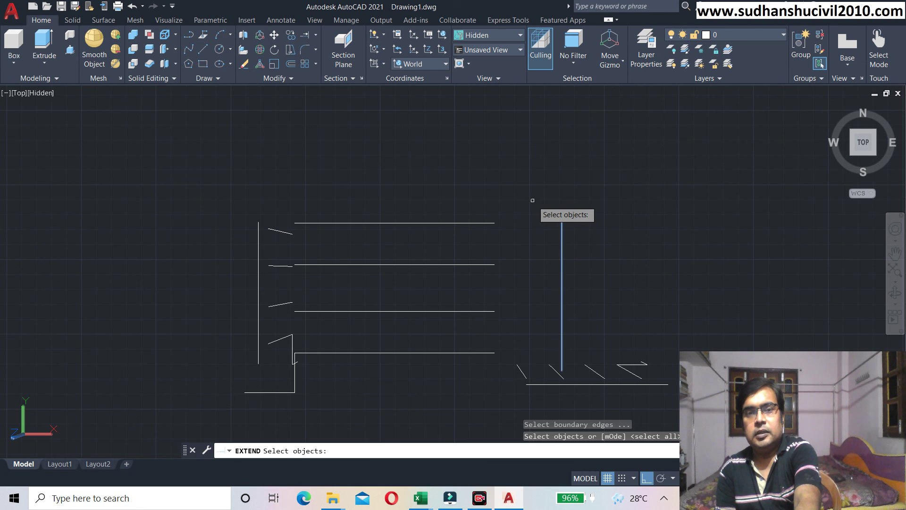
key(Return)
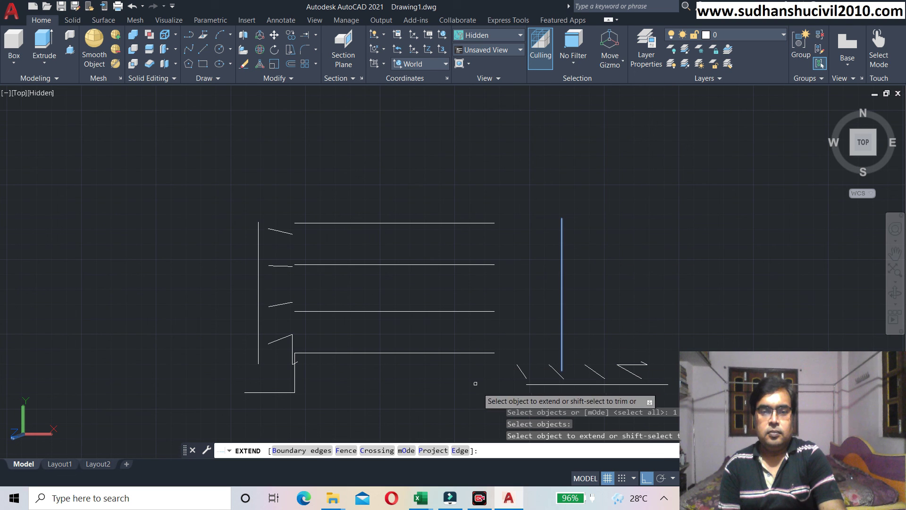
click(427, 451)
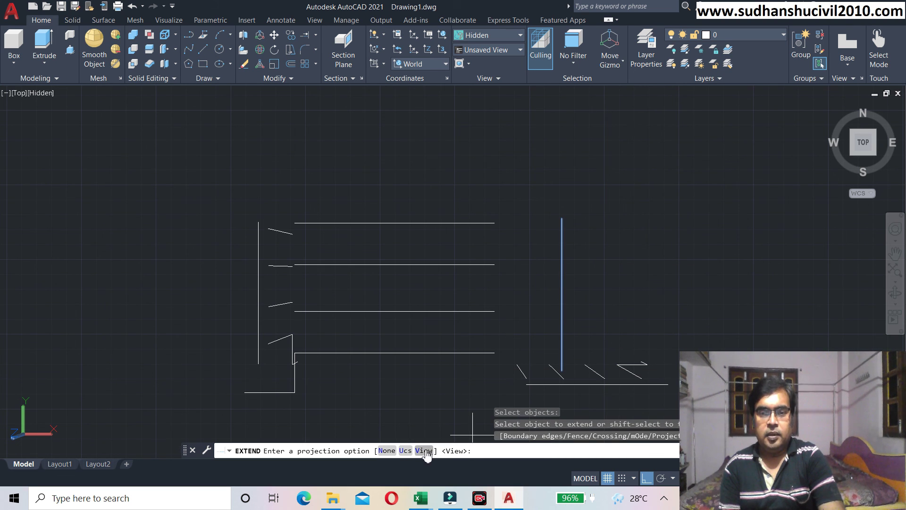
click(424, 450)
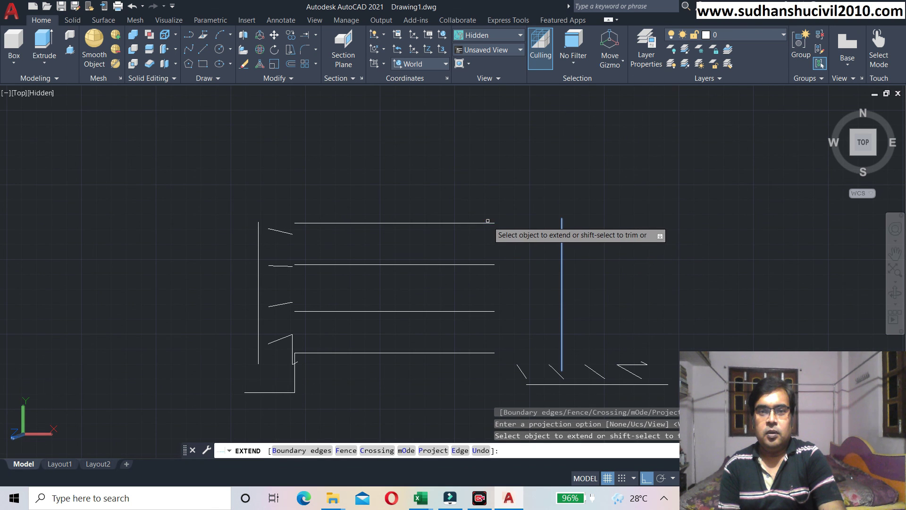
Extend the four horizontal top-face lines rightwards to the vertical boundary.
click(488, 220)
click(487, 224)
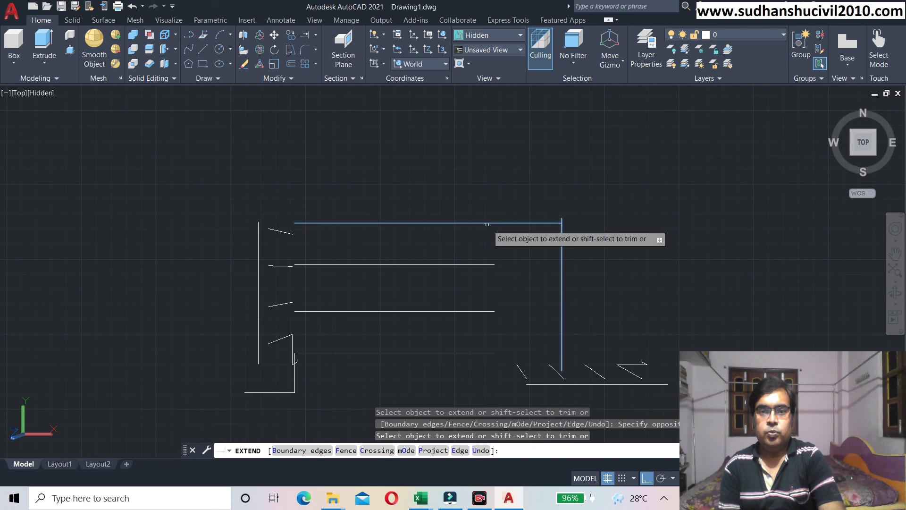
click(482, 266)
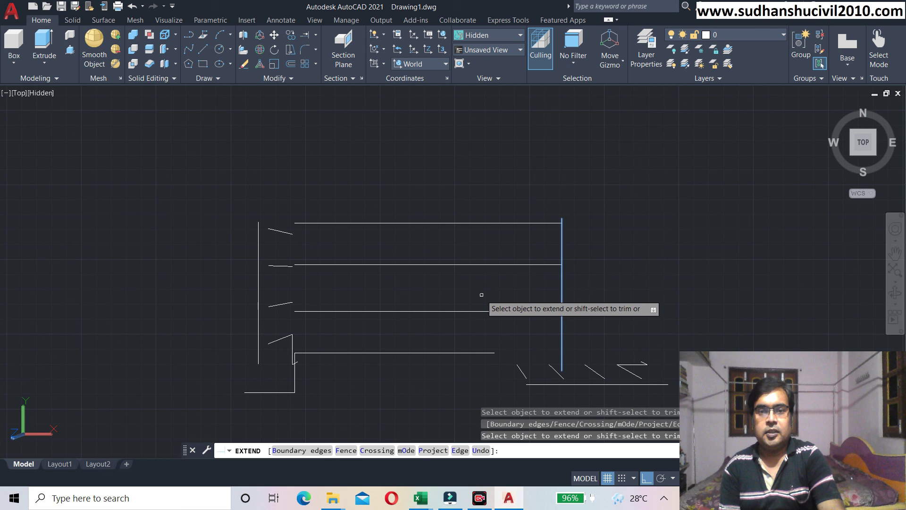
click(481, 311)
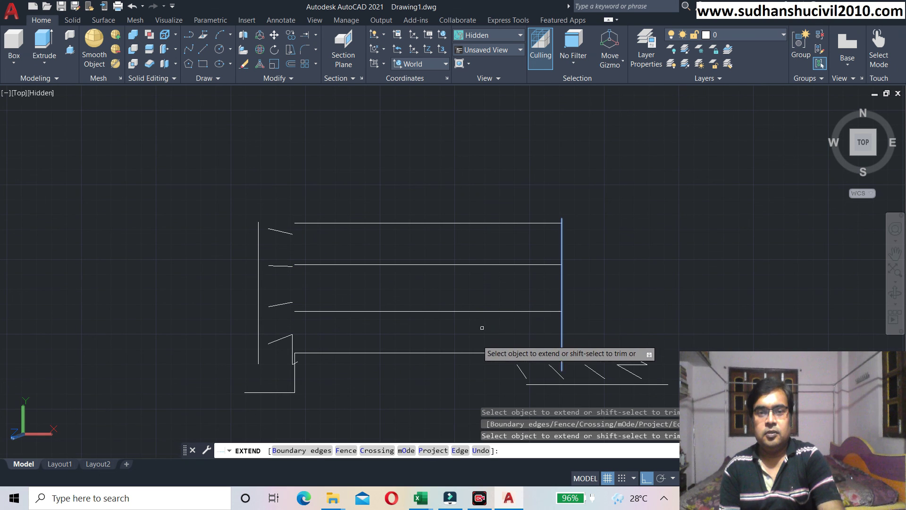
click(483, 352)
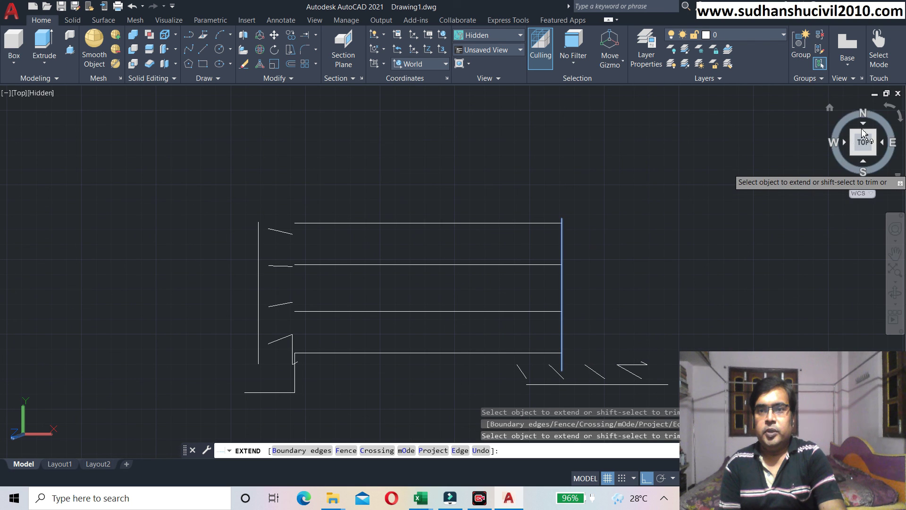
Switch to Front view and set Extend's projection to View.
click(830, 112)
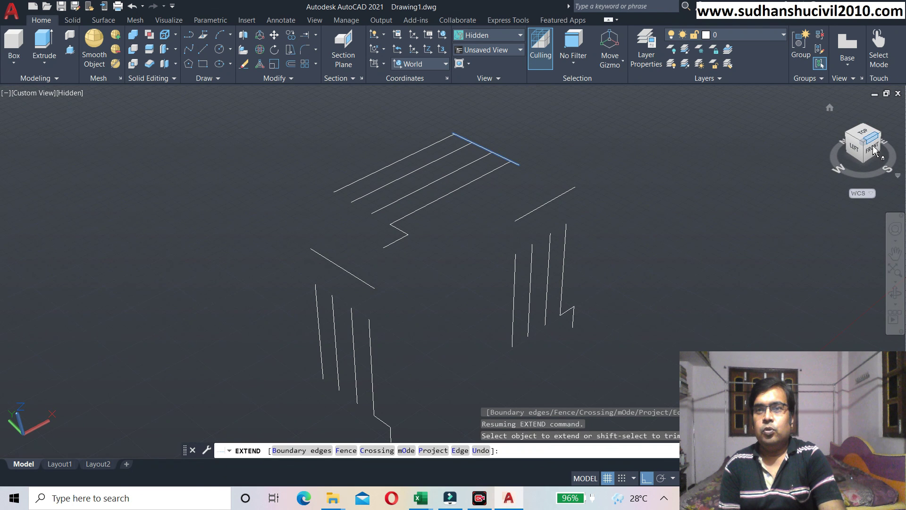
click(873, 151)
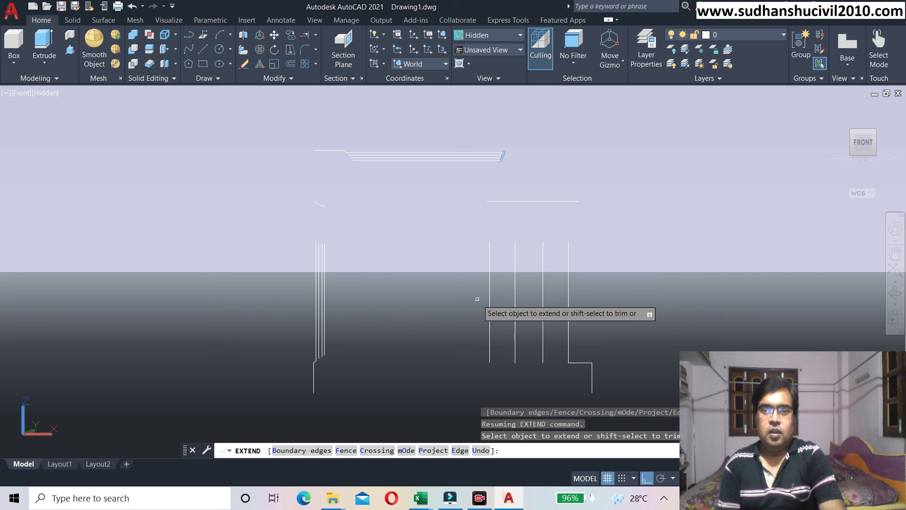
click(429, 451)
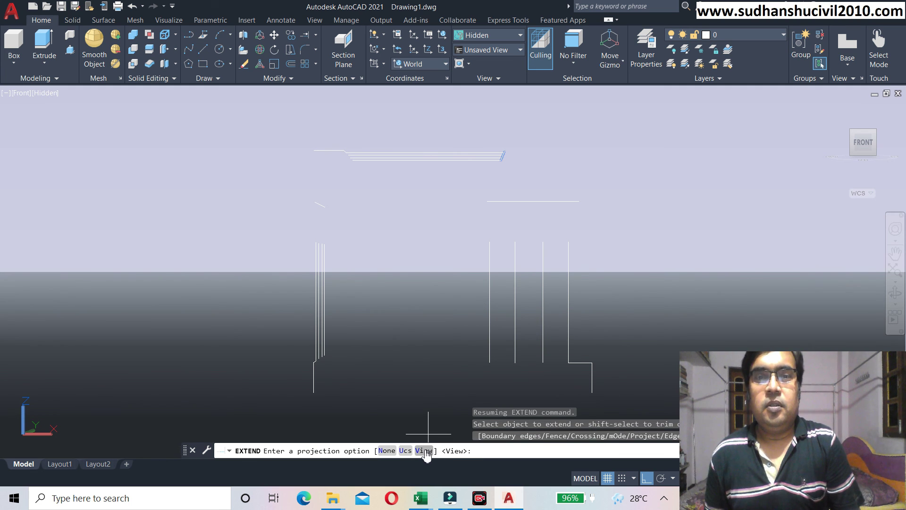
click(424, 450)
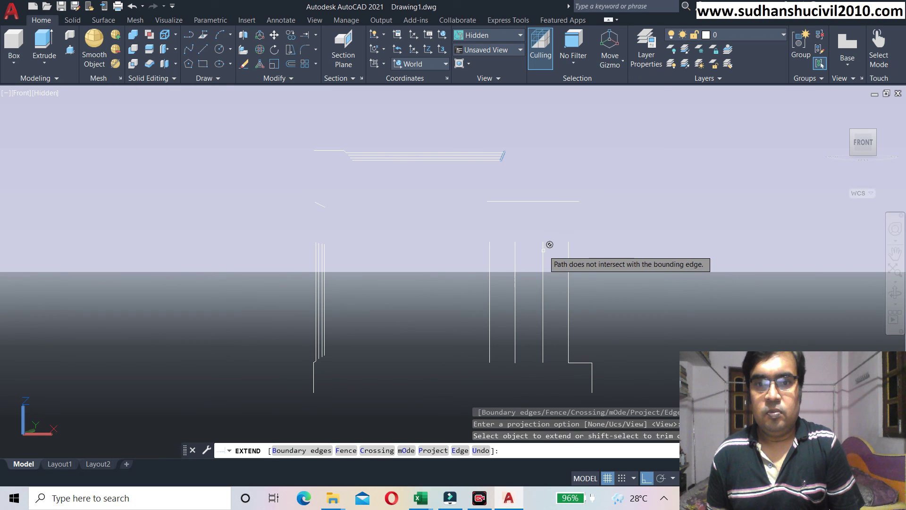
Zoom and pan around the face lines in Front view.
scroll(580, 243, up, 2)
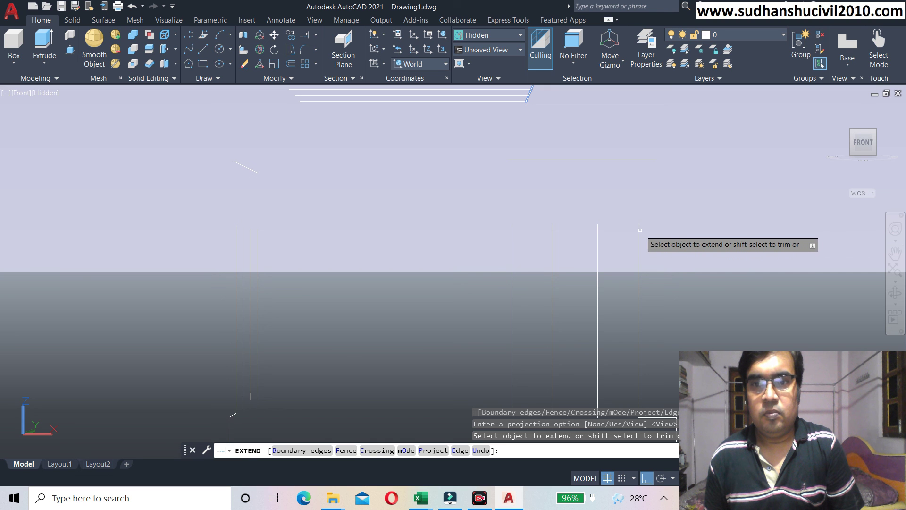
middle_click(686, 203)
middle_click(686, 203)
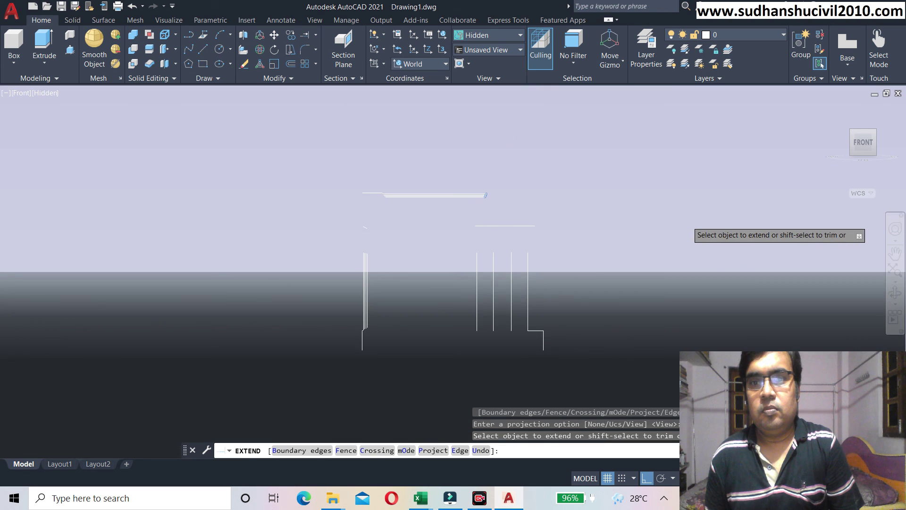
scroll(460, 260, up, 3)
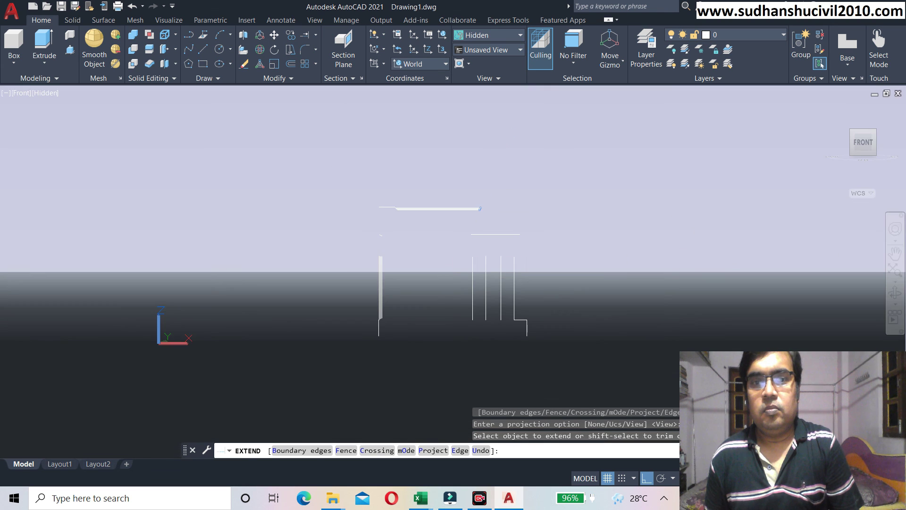
middle_drag(457, 255, 438, 301)
key(Escape)
scroll(467, 288, up, 1)
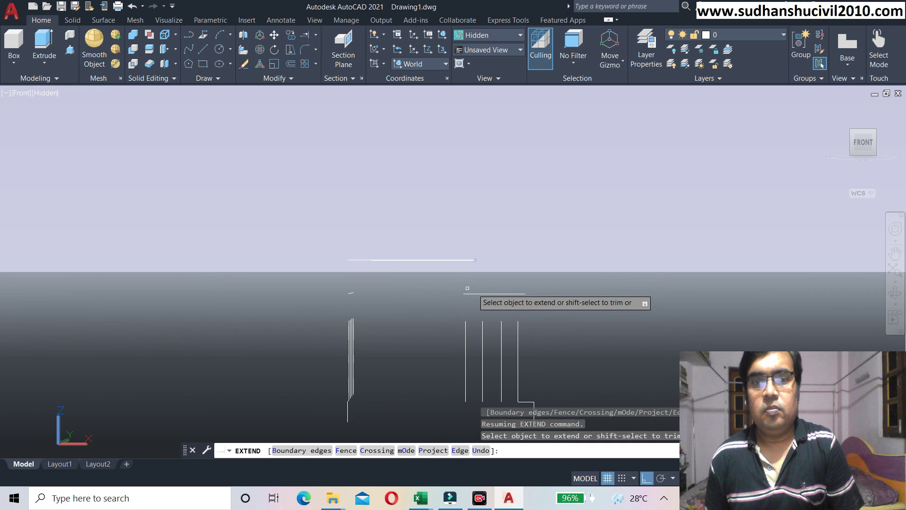
scroll(475, 287, up, 1)
scroll(474, 288, down, 1)
scroll(473, 290, down, 1)
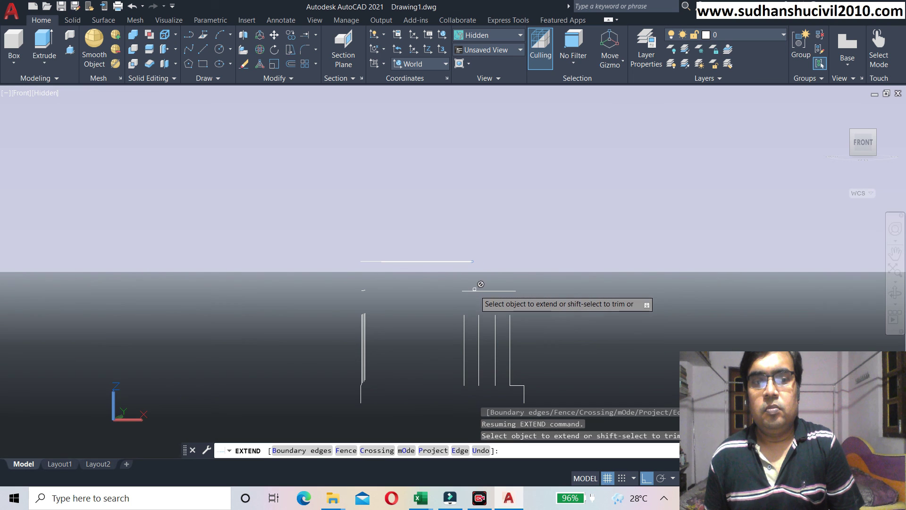
middle_drag(469, 310, 465, 373)
key(Escape)
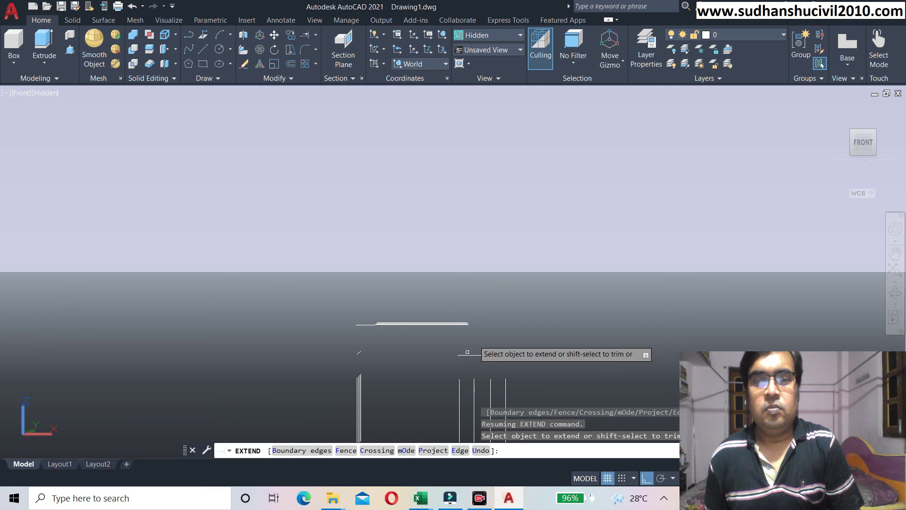
Cancel Extend without extending anything and refit the whole box in Front view.
key(Escape)
middle_drag(456, 356, 356, 281)
key(Escape)
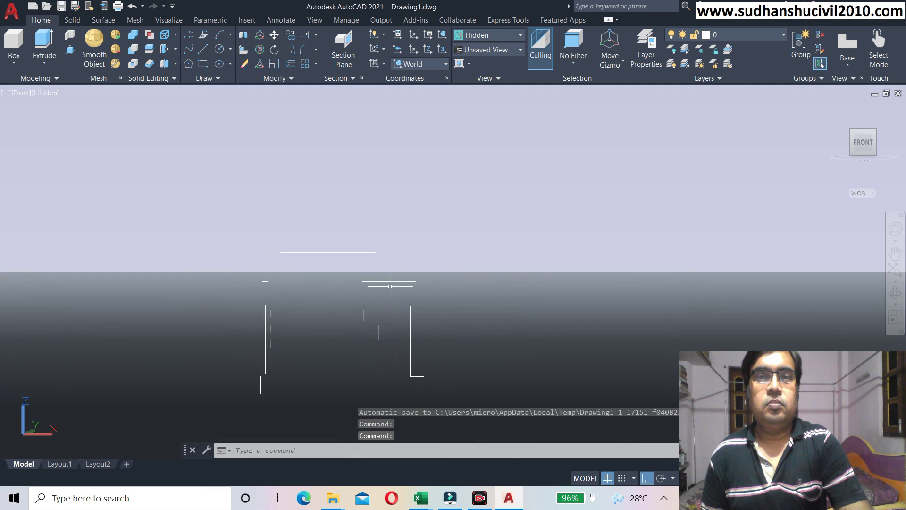
mouse_move(863, 141)
click(868, 149)
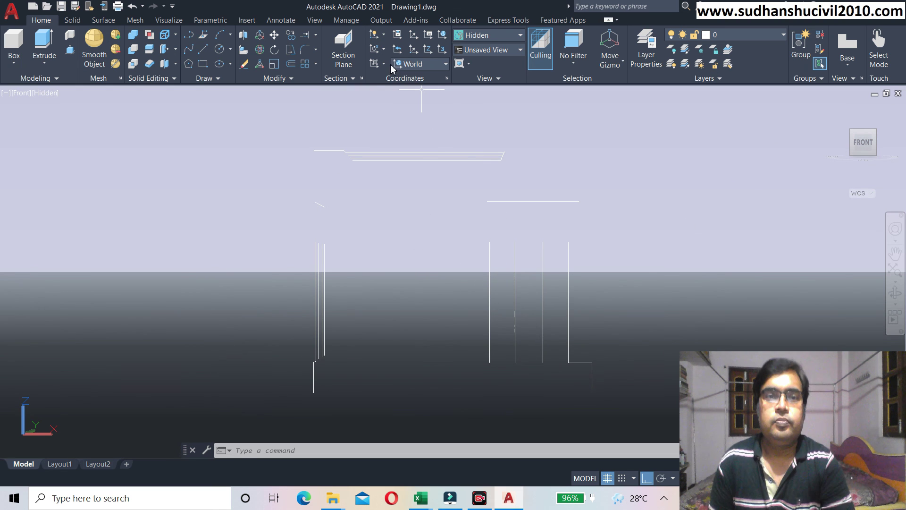
Start Extend with the top horizontal line as boundary and View projection.
click(306, 38)
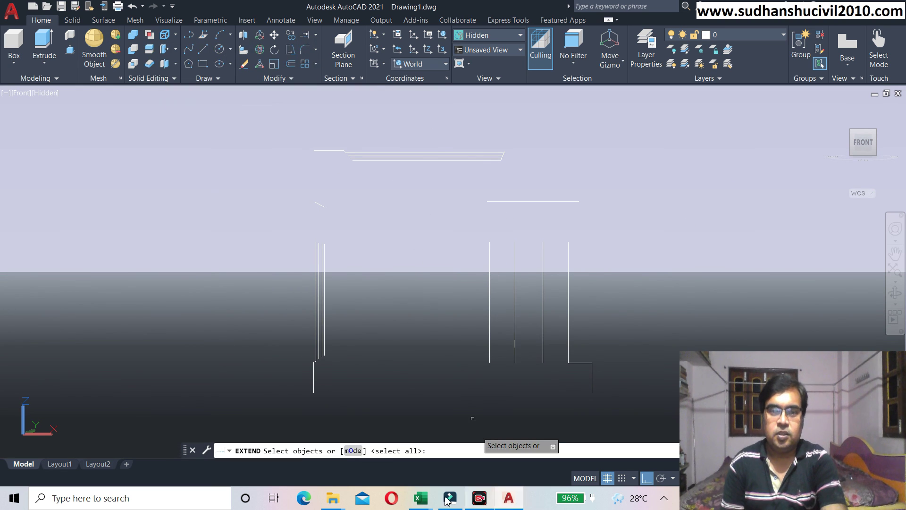
click(522, 201)
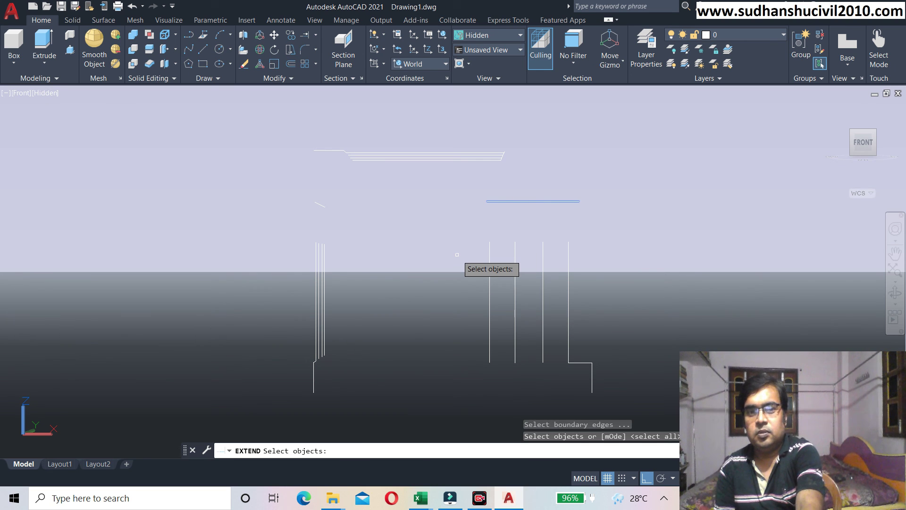
key(Return)
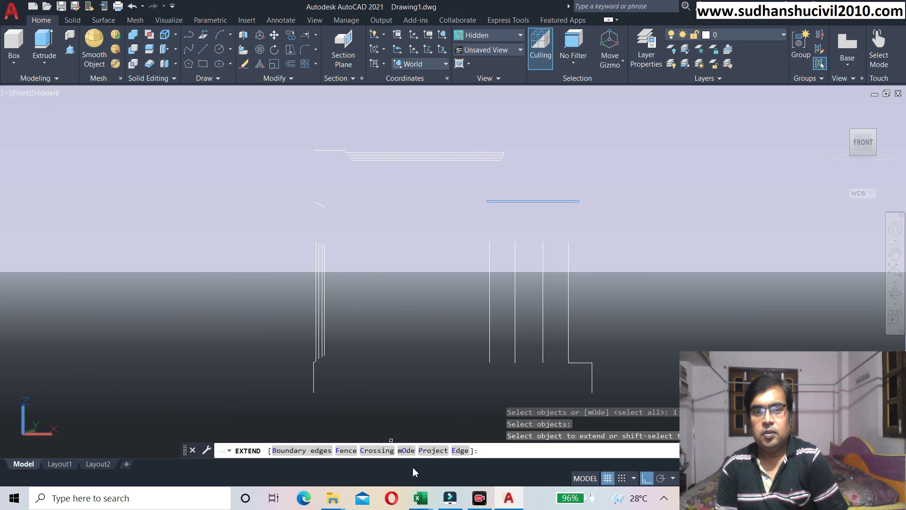
click(433, 450)
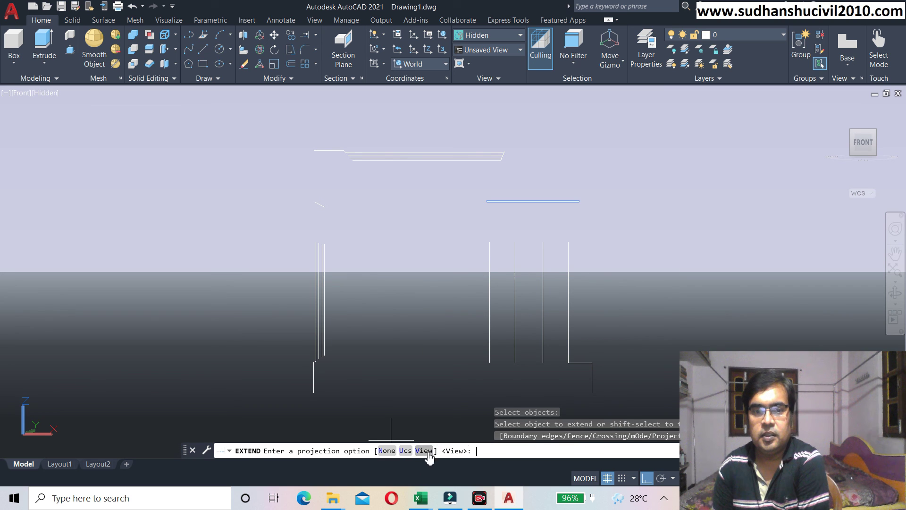
click(423, 450)
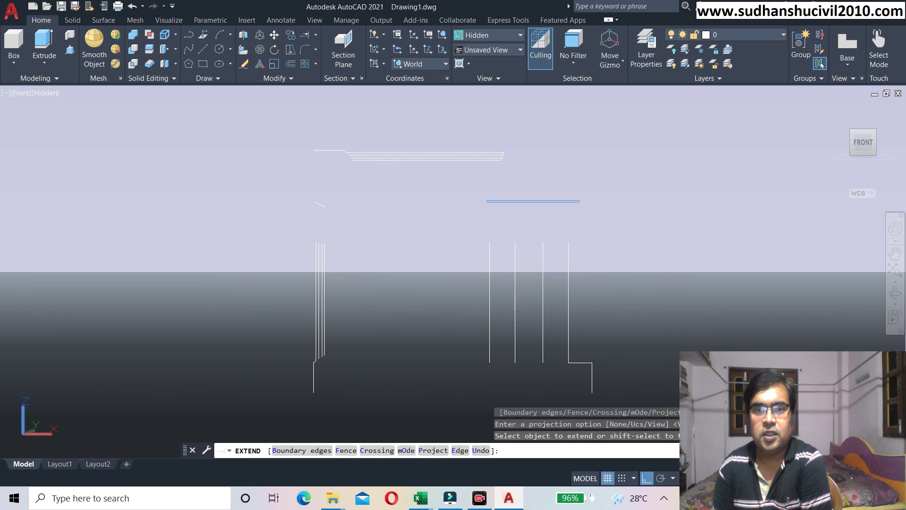
Extend the right-hand vertical lines up to the top edge, then return to the isometric Home view.
click(491, 243)
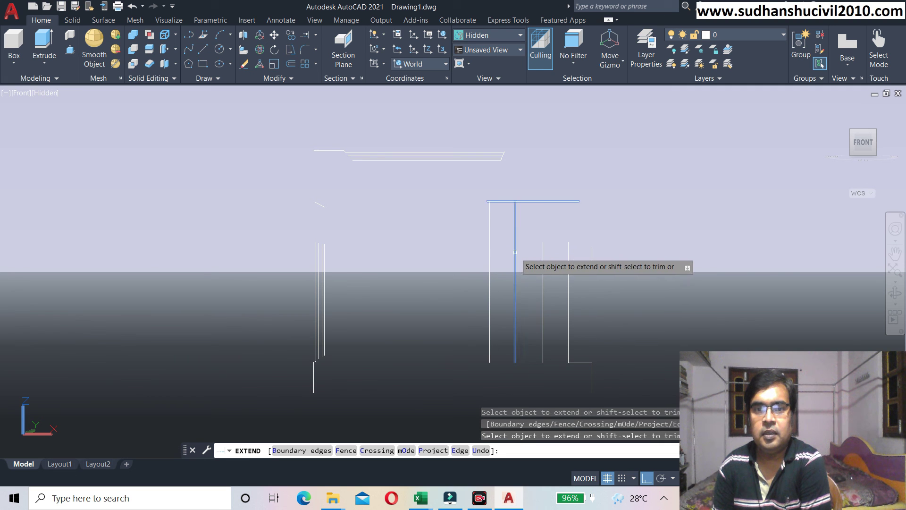
click(542, 251)
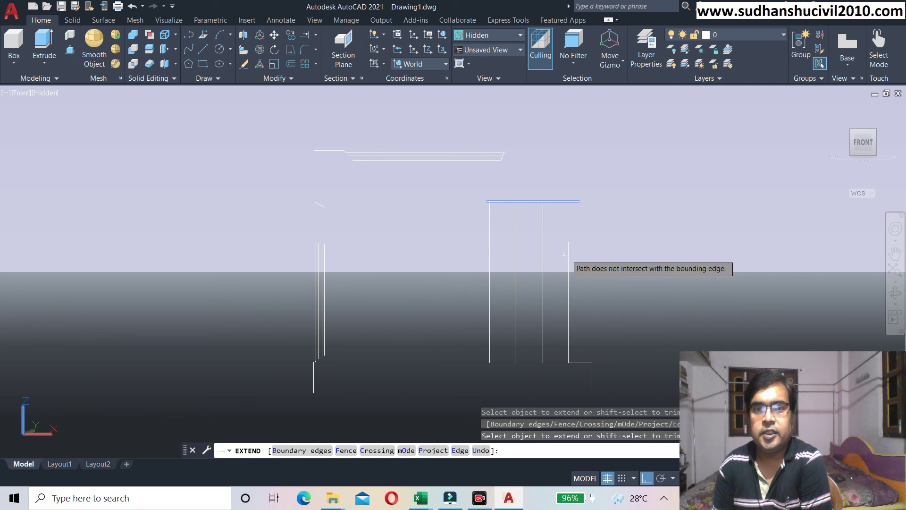
click(568, 254)
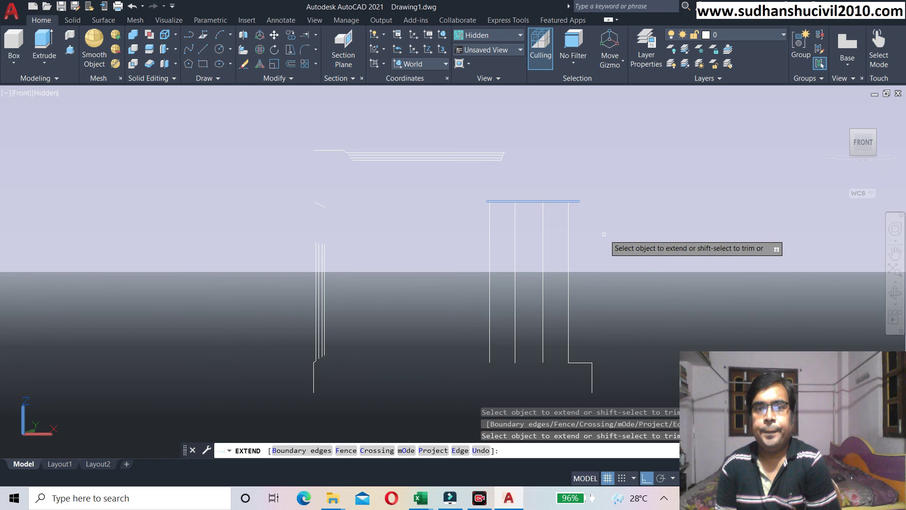
key(Return)
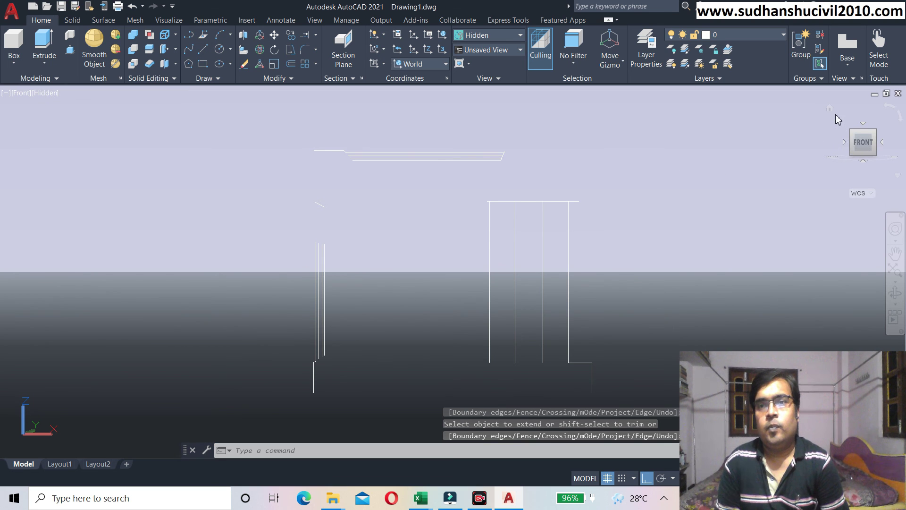
click(829, 109)
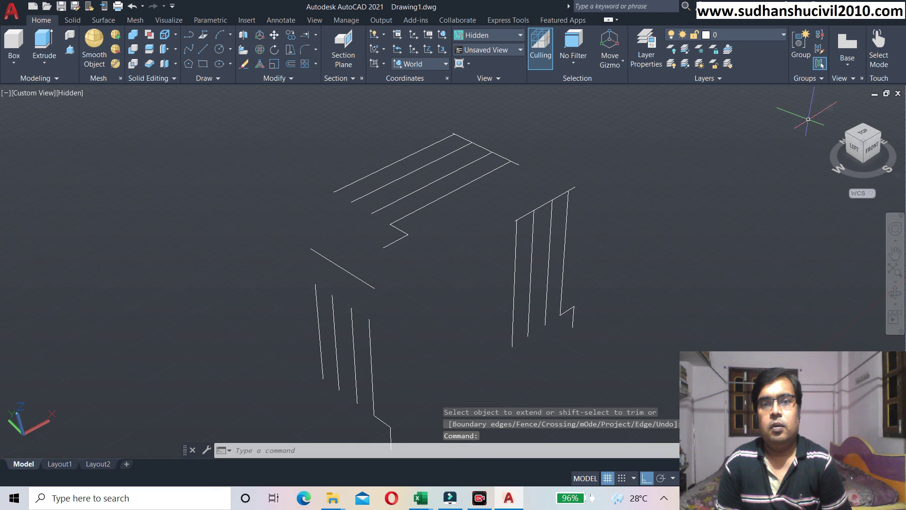
mouse_move(858, 150)
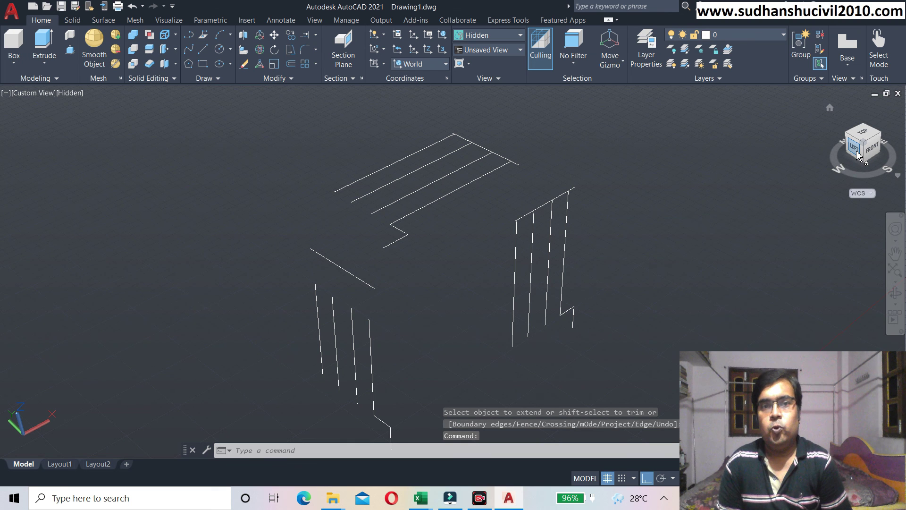
In Left view, start Extend with the horizontal edge as boundary and View projection.
click(855, 152)
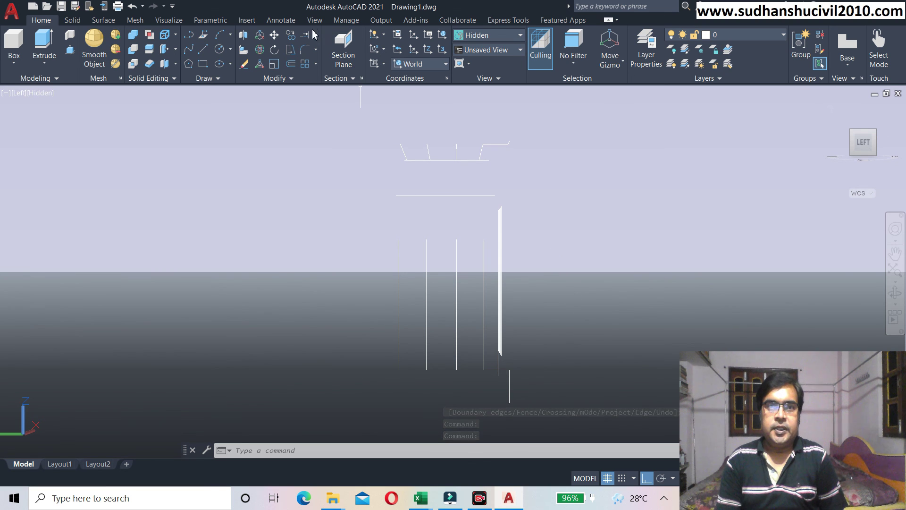
click(312, 61)
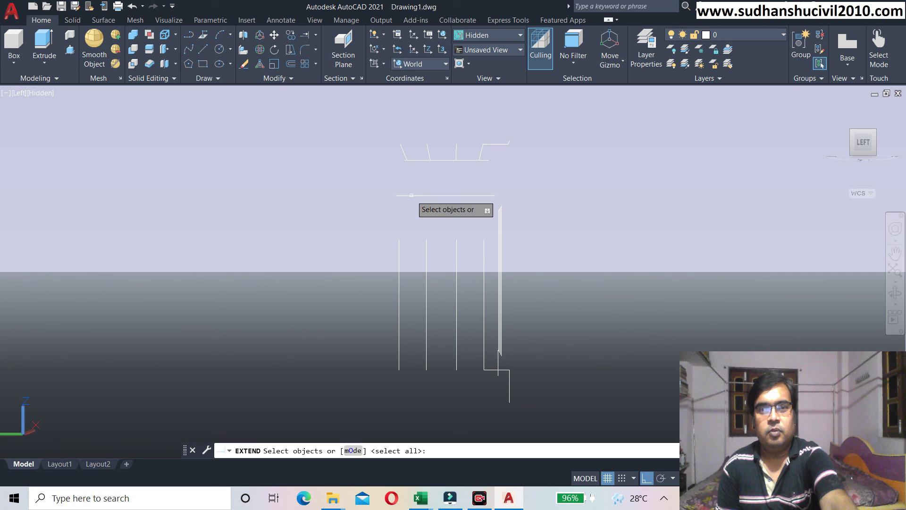
click(411, 195)
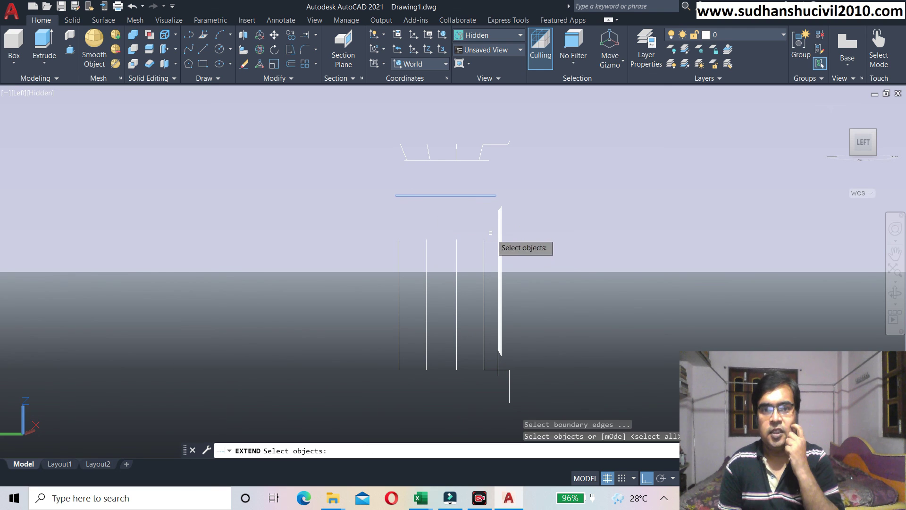
key(Return)
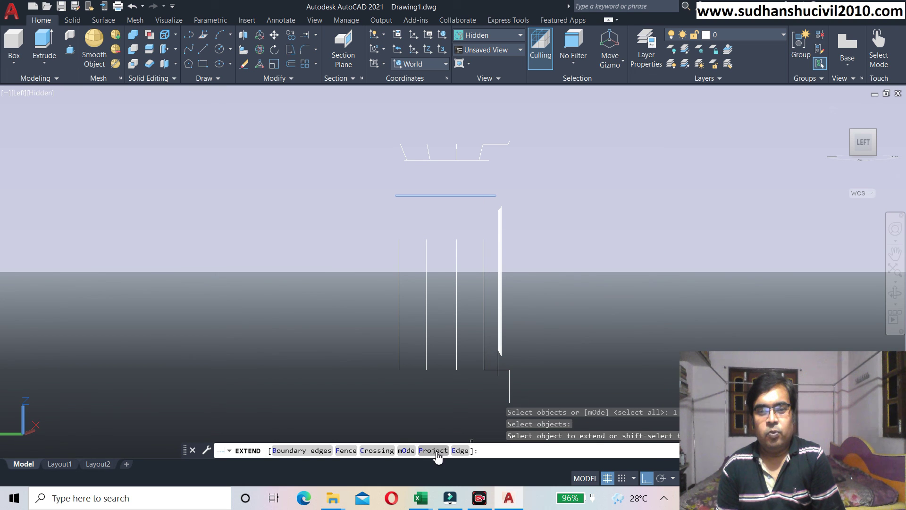
click(433, 450)
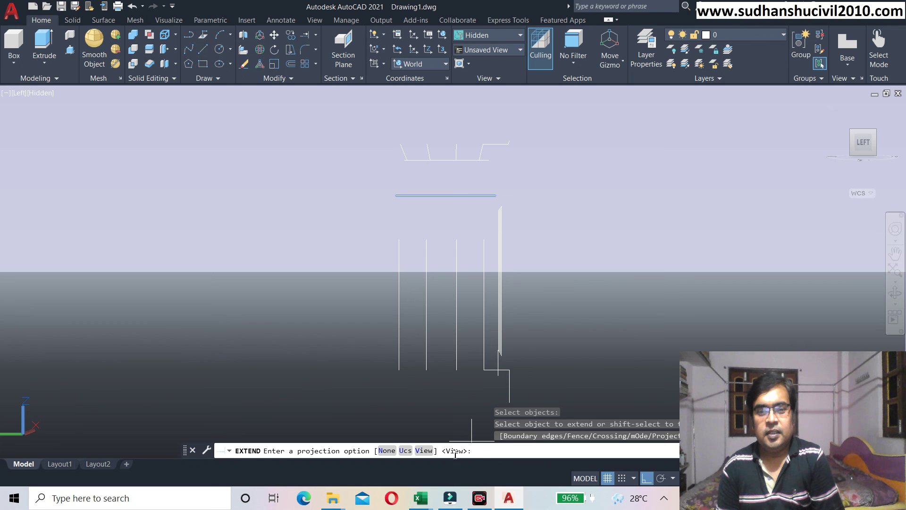
click(422, 450)
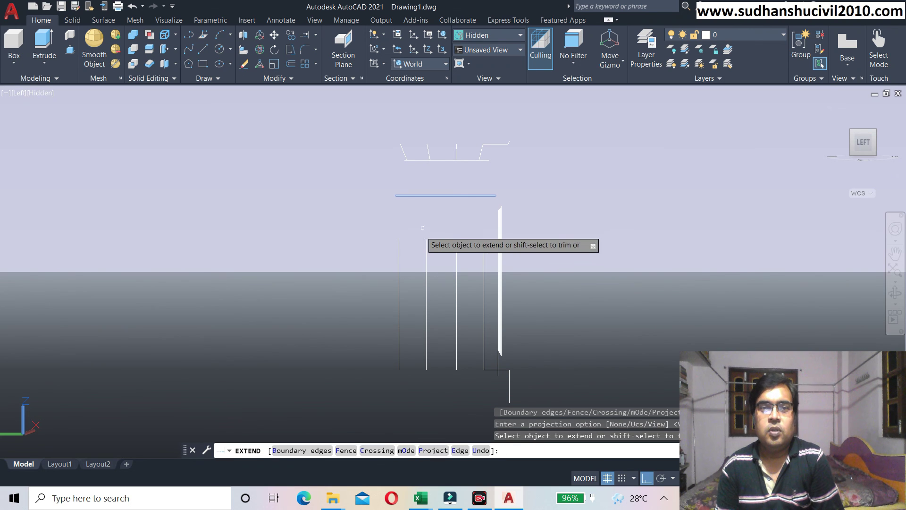
Extend the leftmost and second vertical lines to the boundary, then return to Home view.
click(399, 245)
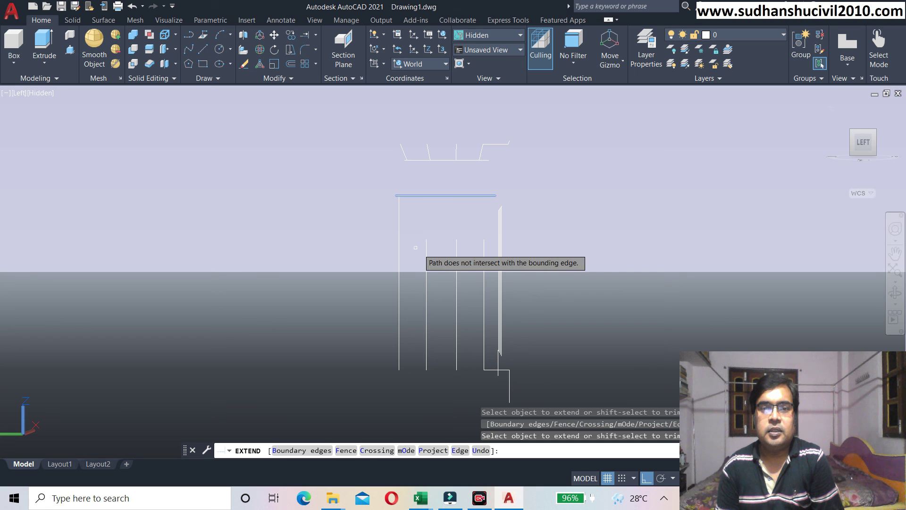
click(426, 249)
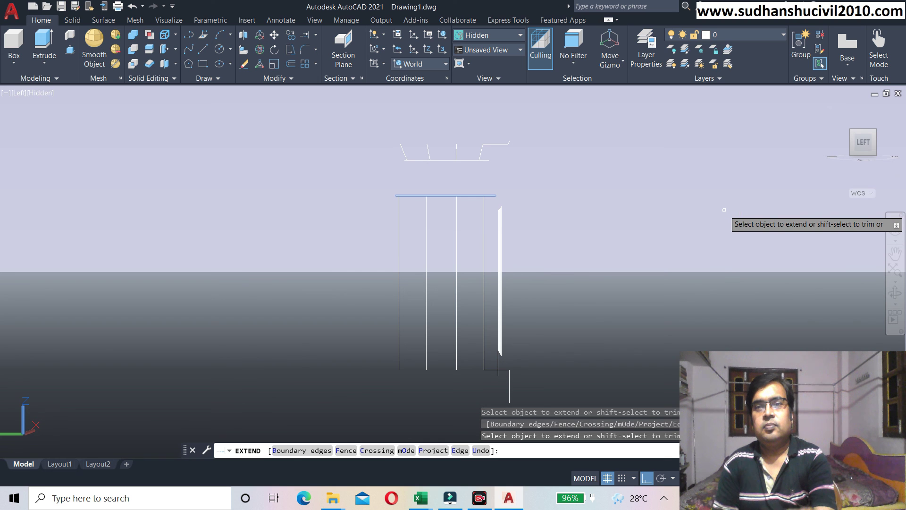
mouse_move(863, 142)
click(829, 108)
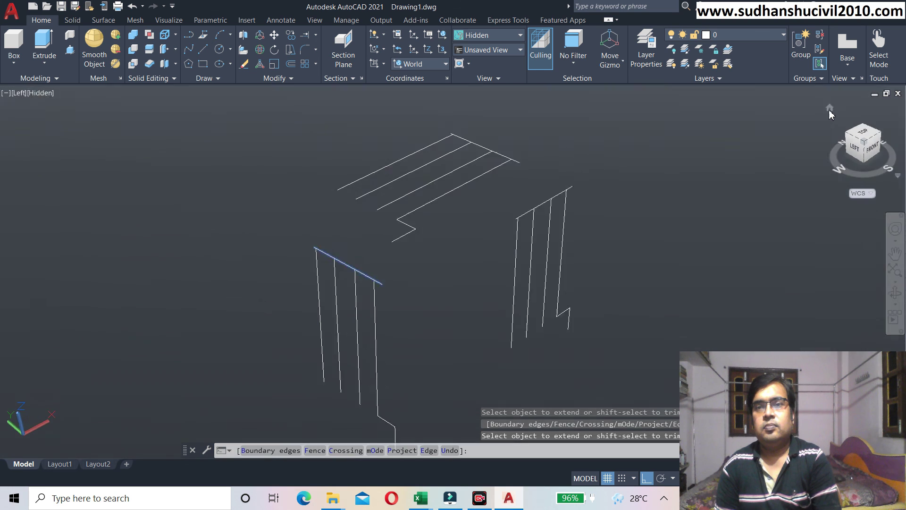
End the Extend command, leaving the extended face lines in the isometric view.
key(Return)
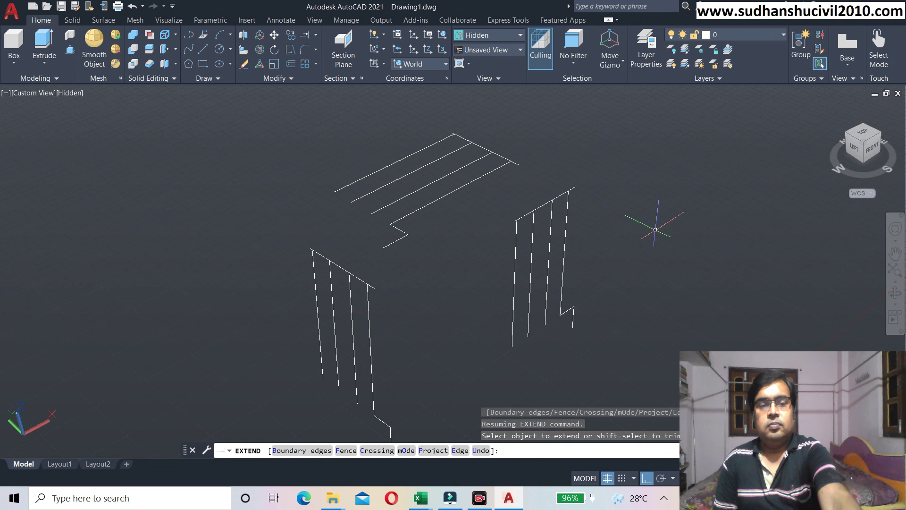